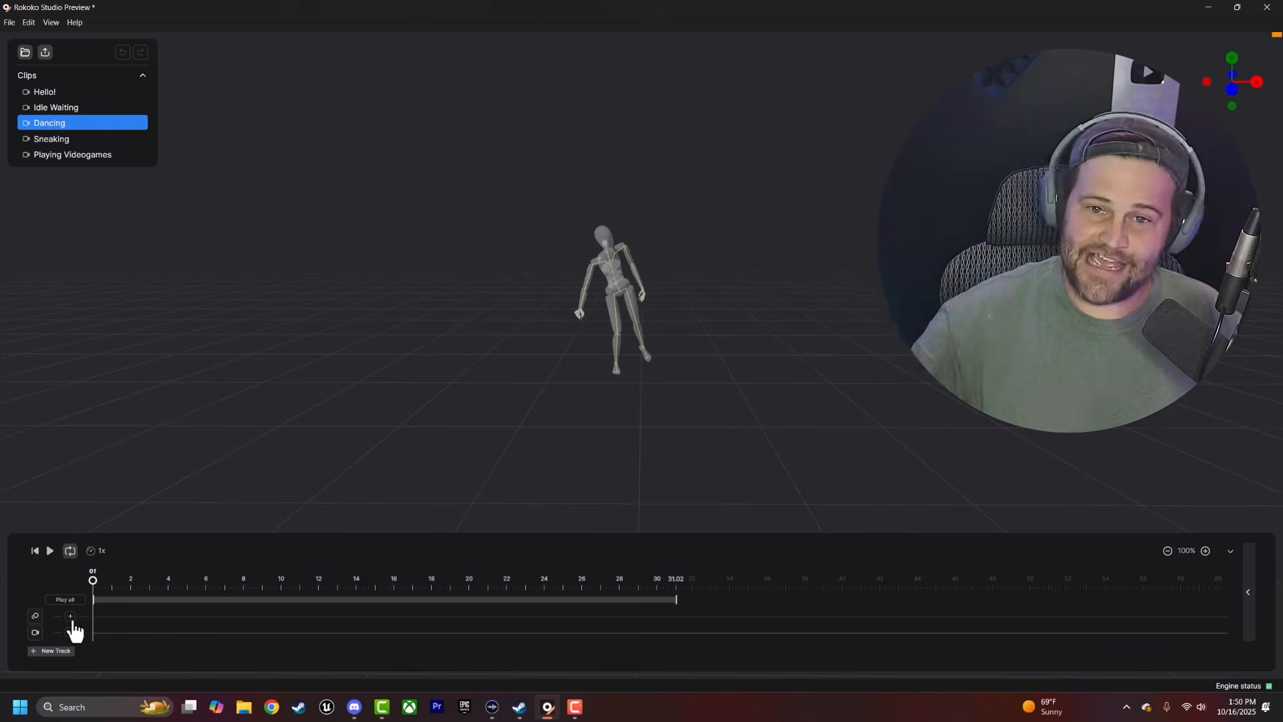
Step: Add a smoothing filter spanning the whole Dancing clip, to about 31 s, and play the clip
{"action": "left_click", "coordinate": [71, 617]}
{"action": "left_click_drag", "start_coordinate": [131, 615], "coordinate": [674, 616]}
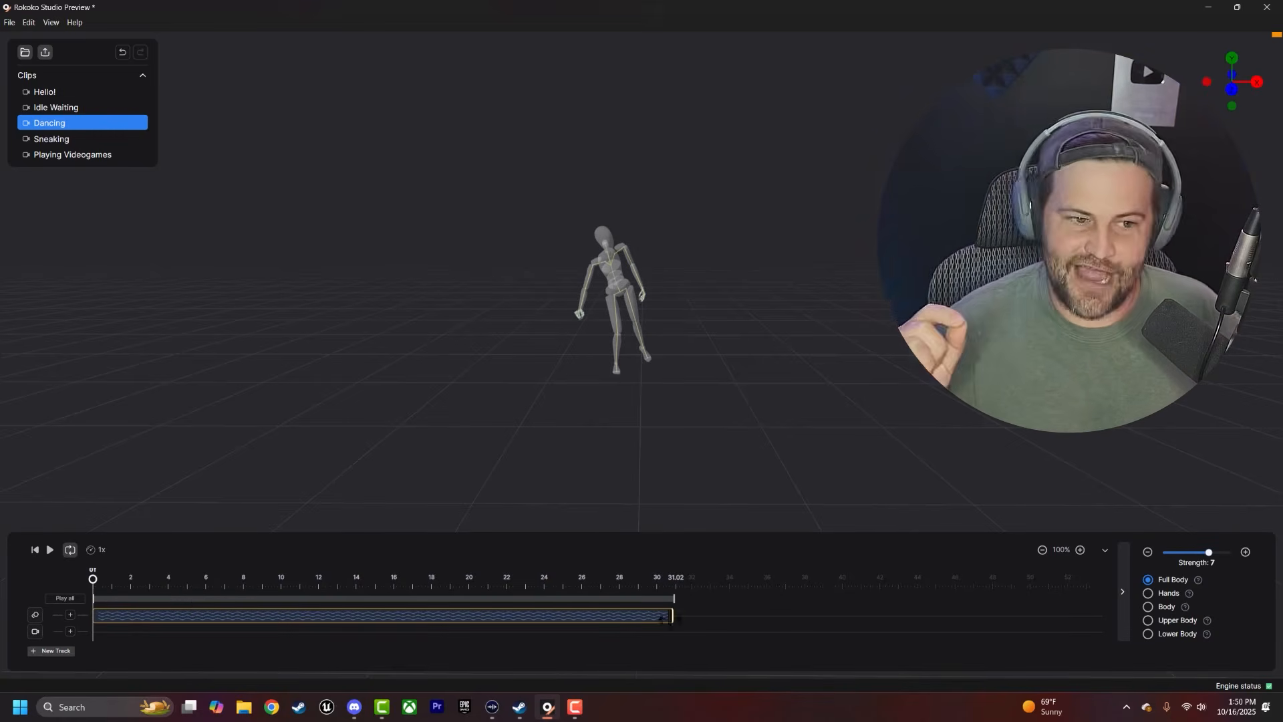
{"action": "left_click", "coordinate": [49, 549]}
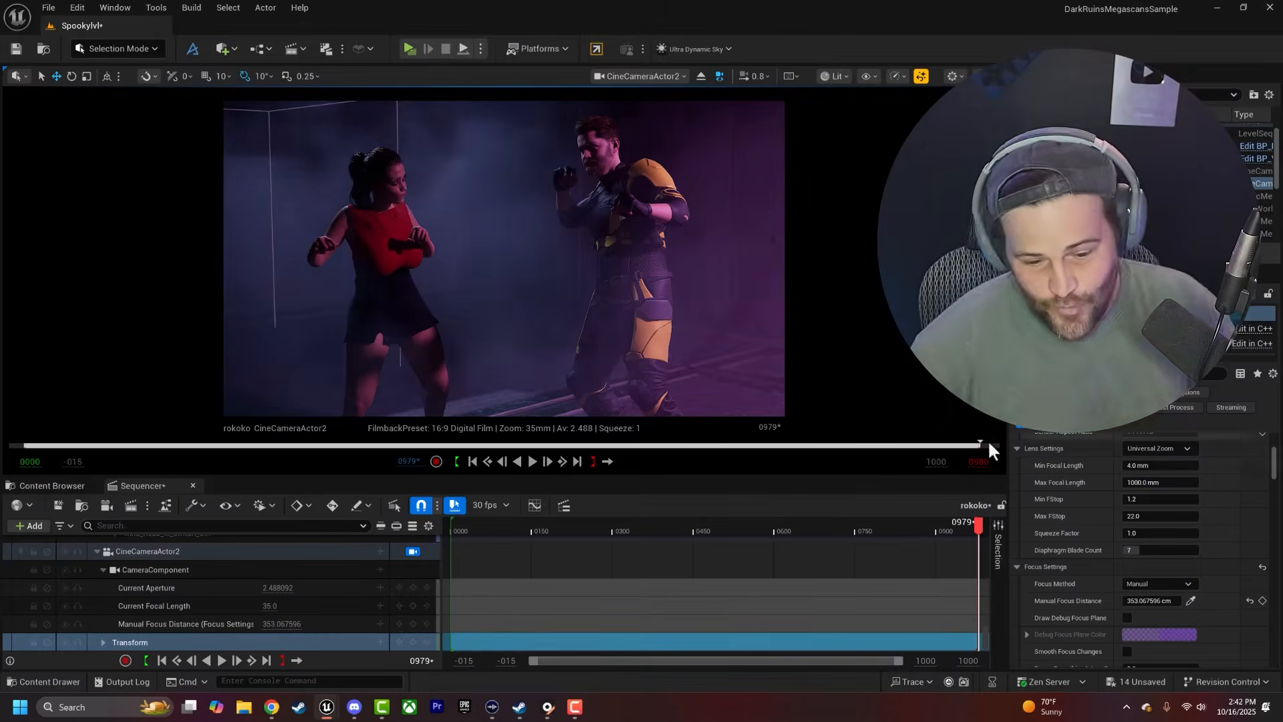
Step: Switch to Unreal Engine and play the rokoko level sequence
{"action": "left_click", "coordinate": [533, 461]}
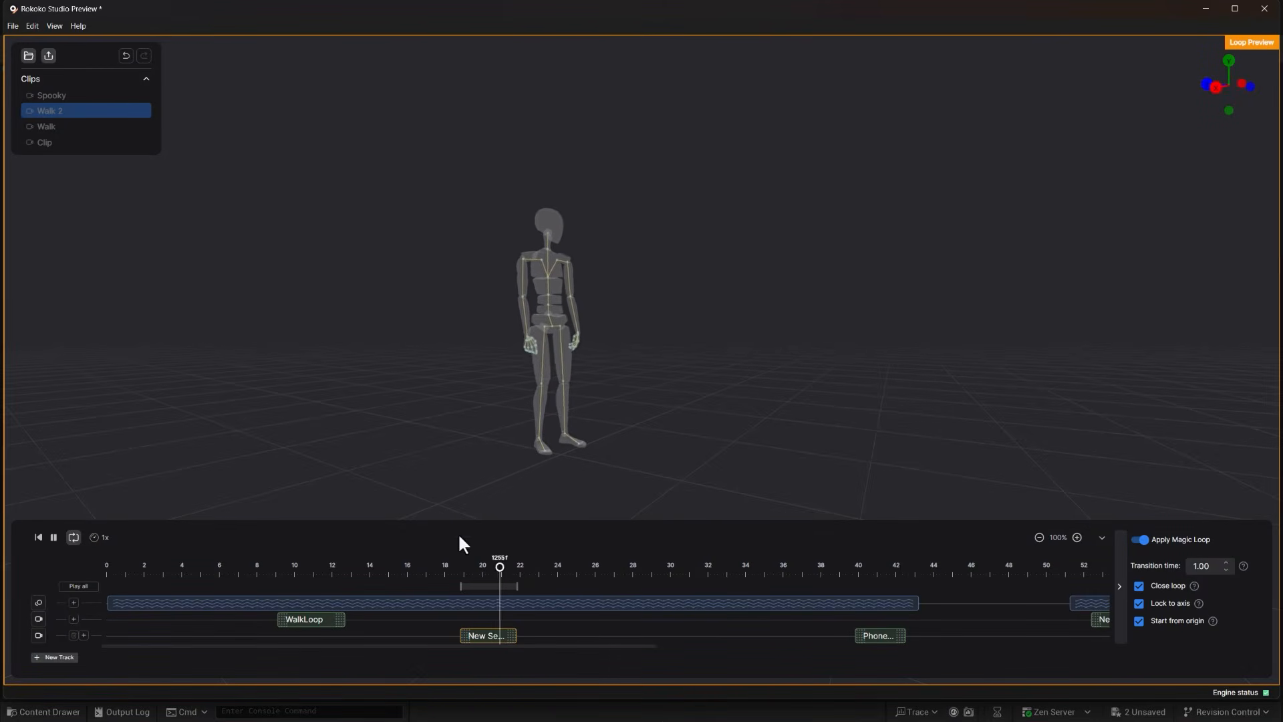
Step: Switch to Rokoko Studio and preview the looped WalkLoop and phone segments and the segment after them
{"action": "left_click", "coordinate": [283, 582]}
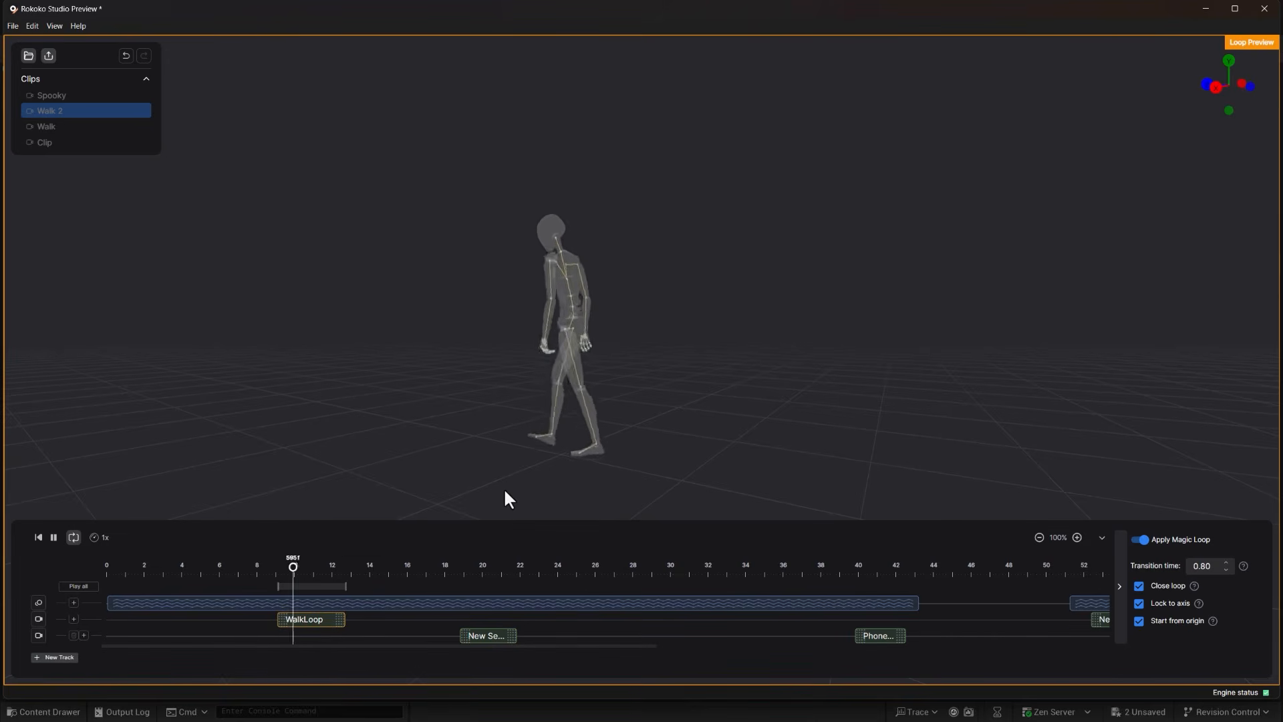
{"action": "left_click", "coordinate": [873, 634]}
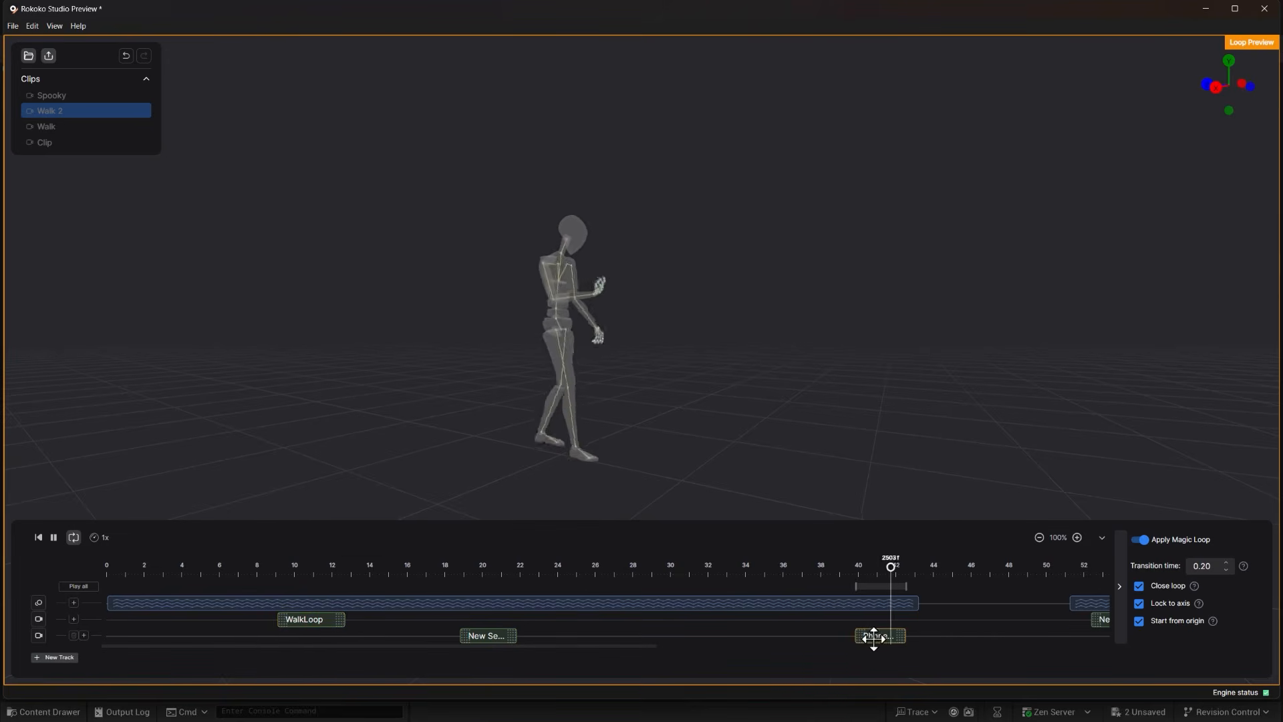
{"action": "left_click", "coordinate": [1099, 619]}
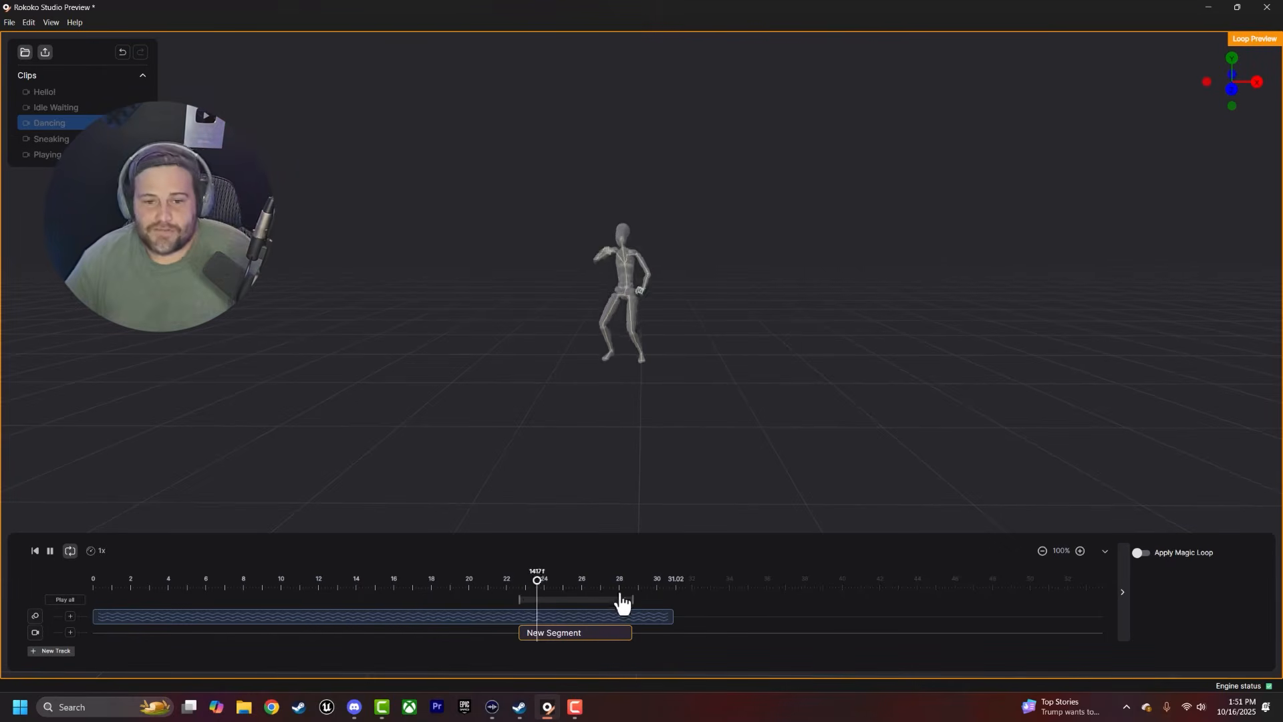
Step: Shorten New Segment so it ends at about 28 s and play the loop
{"action": "left_click_drag", "start_coordinate": [632, 628], "coordinate": [616, 628]}
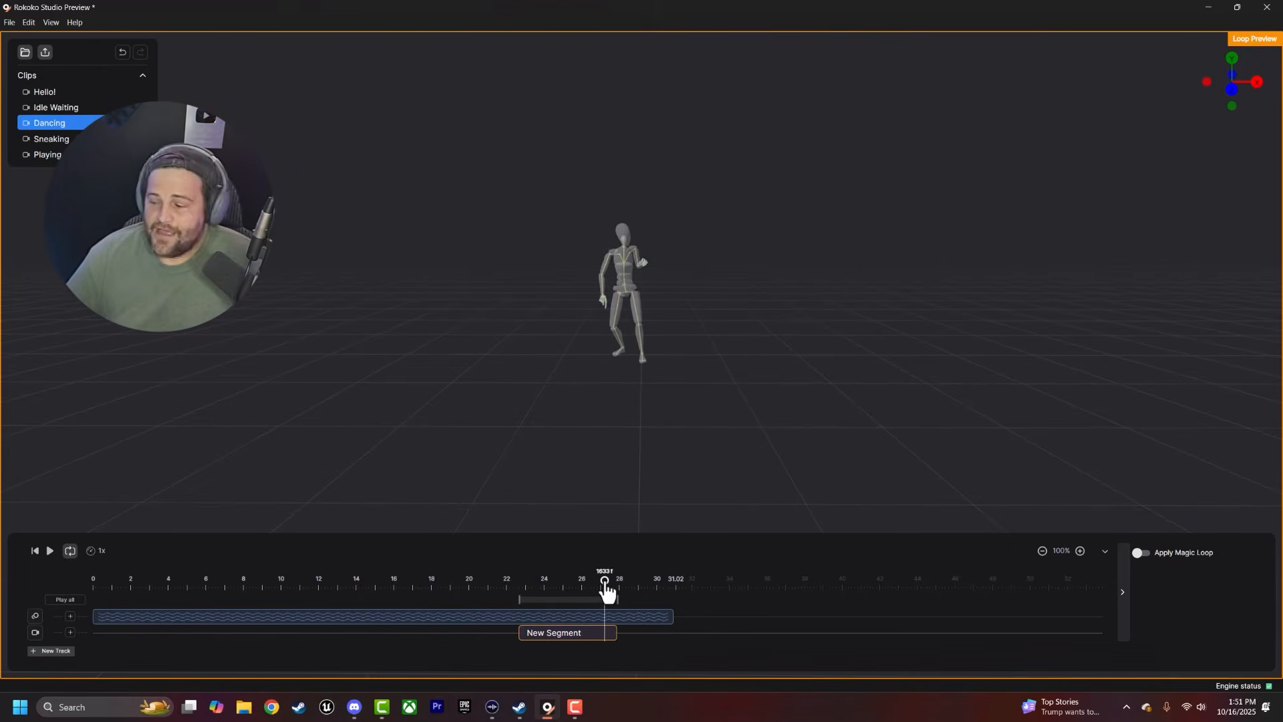
{"action": "left_click", "coordinate": [48, 552]}
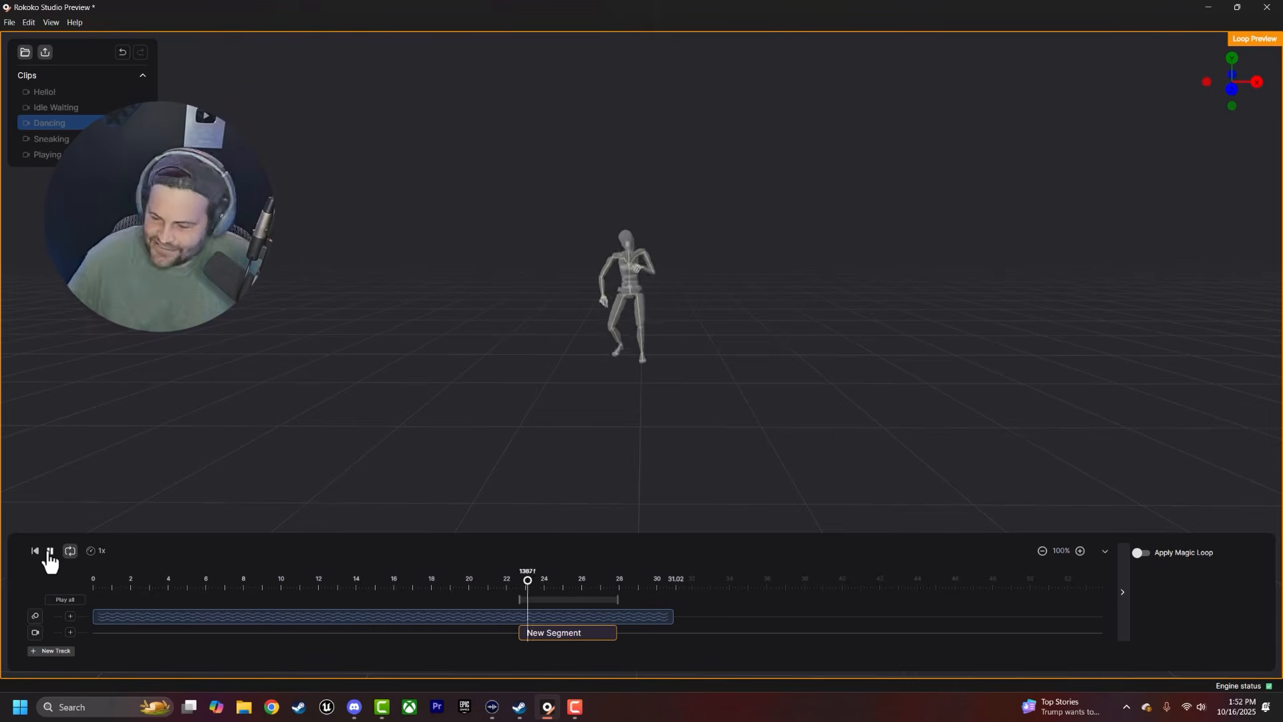
{"action": "left_click", "coordinate": [49, 554]}
Step: Move the start of New Segment to about 24.5 s and play the shortened dance loop
{"action": "left_click_drag", "start_coordinate": [522, 631], "coordinate": [550, 609]}
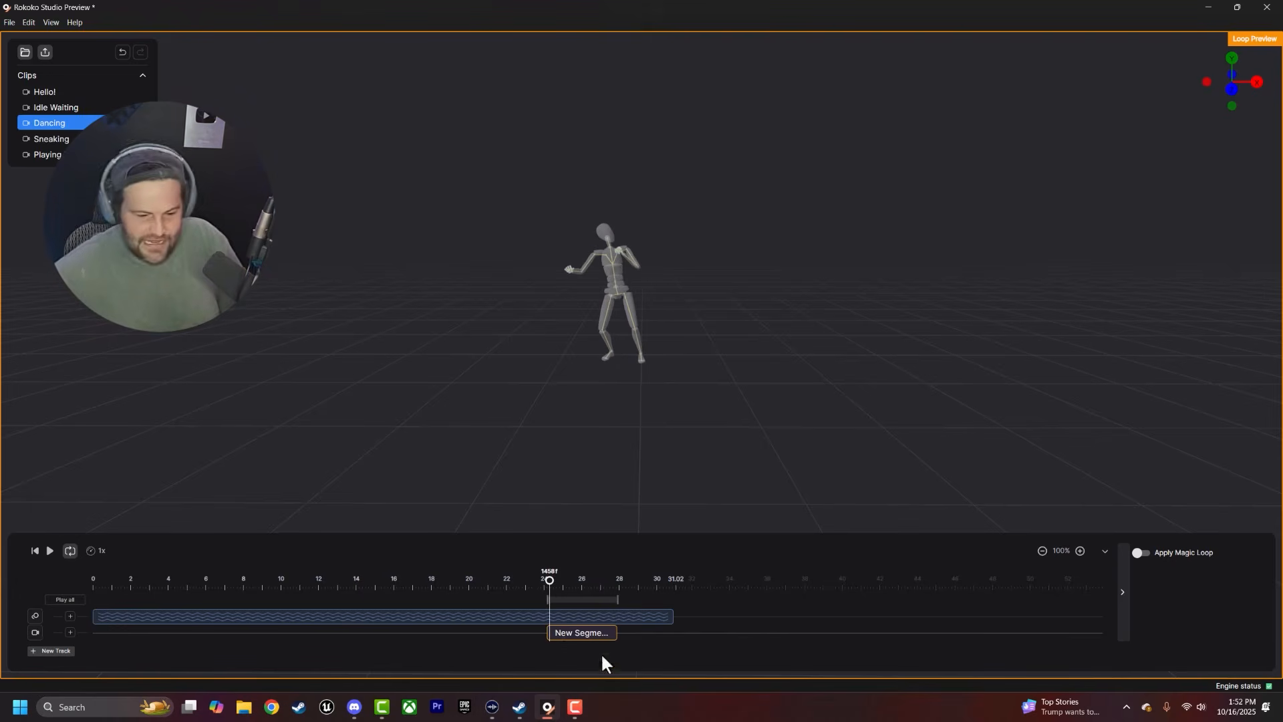
{"action": "left_click_drag", "start_coordinate": [552, 632], "coordinate": [555, 634]}
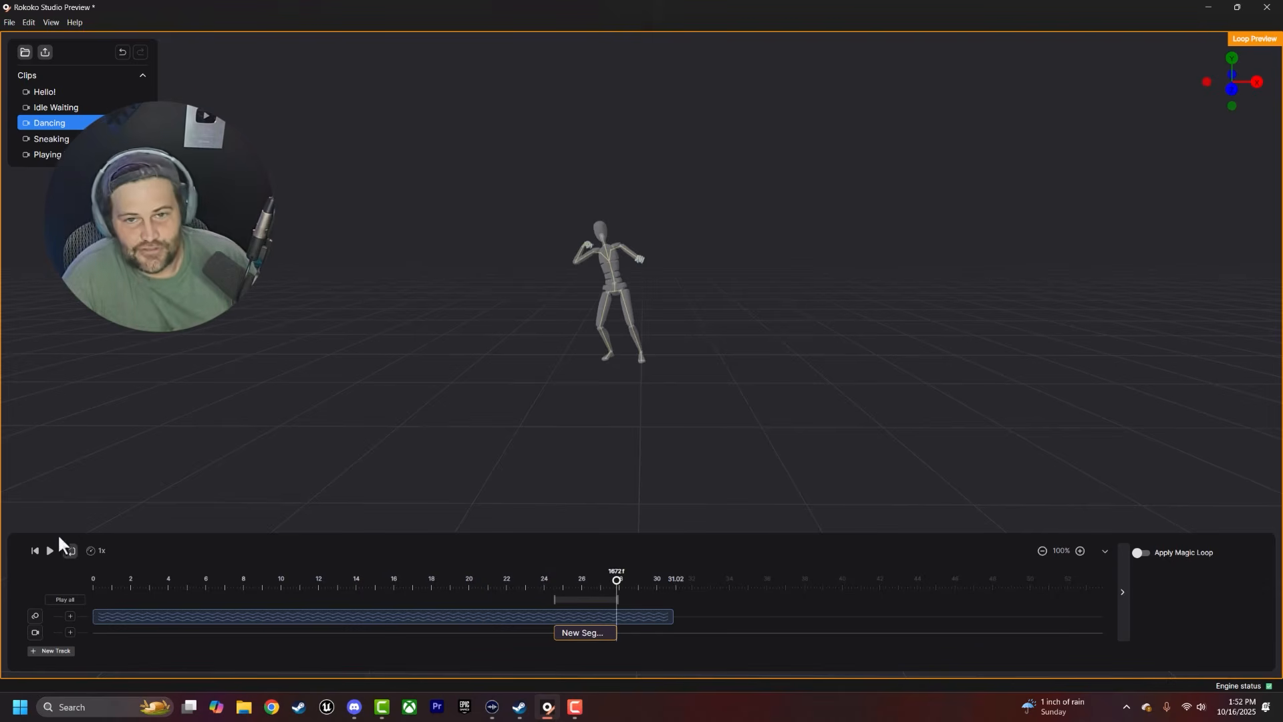
{"action": "left_click", "coordinate": [56, 554]}
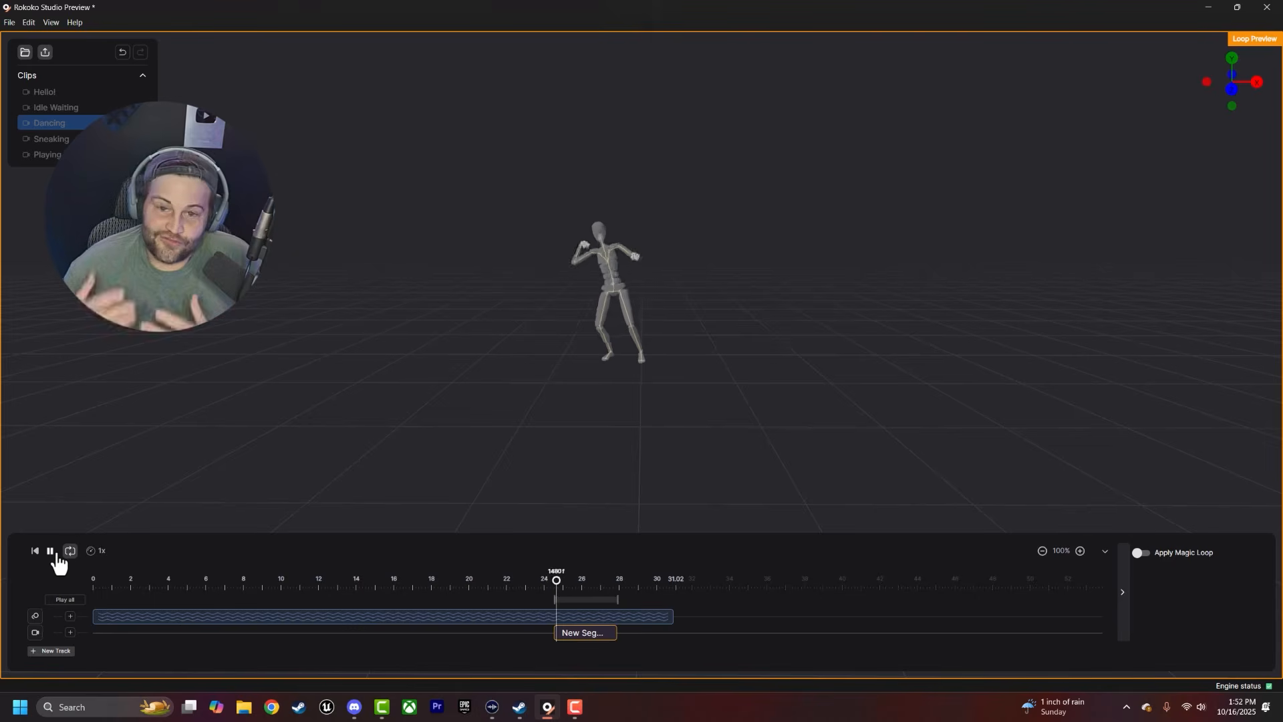
{"action": "left_click", "coordinate": [54, 553]}
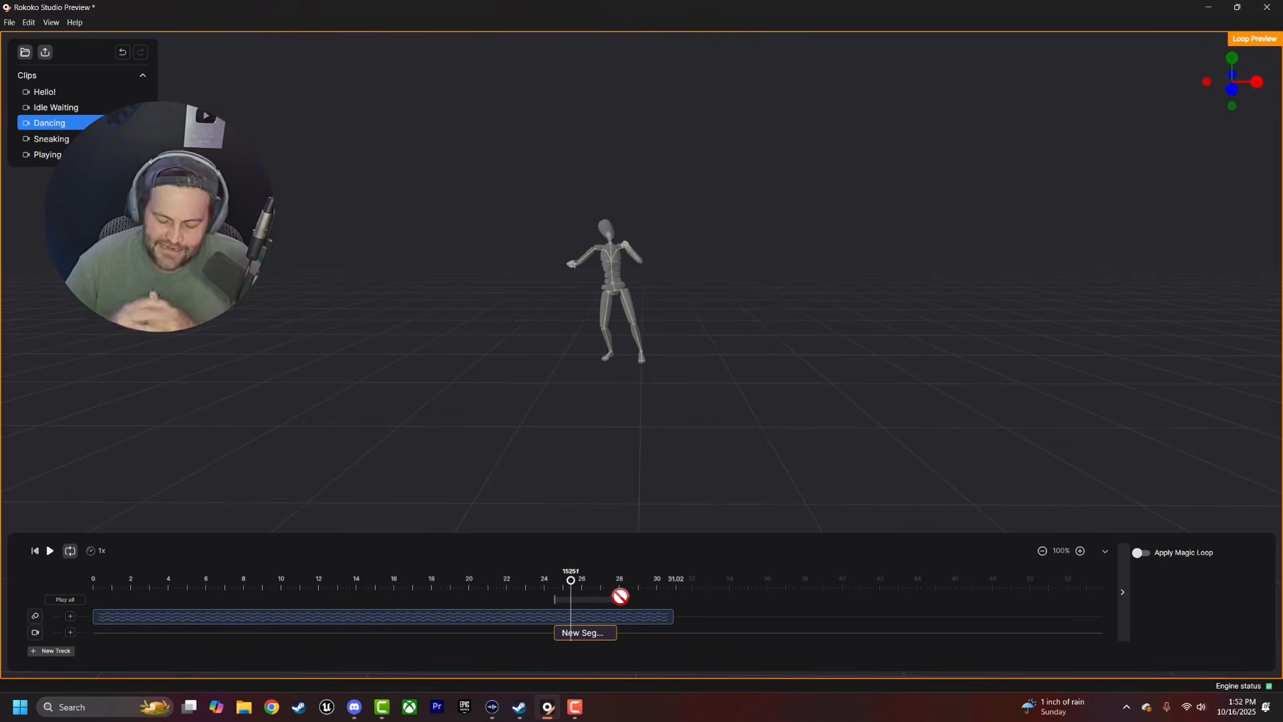
Step: Extend New Segment slightly to about 28.1 s and apply Magic Loop to it with a transition time of 0.5
{"action": "left_click", "coordinate": [615, 586]}
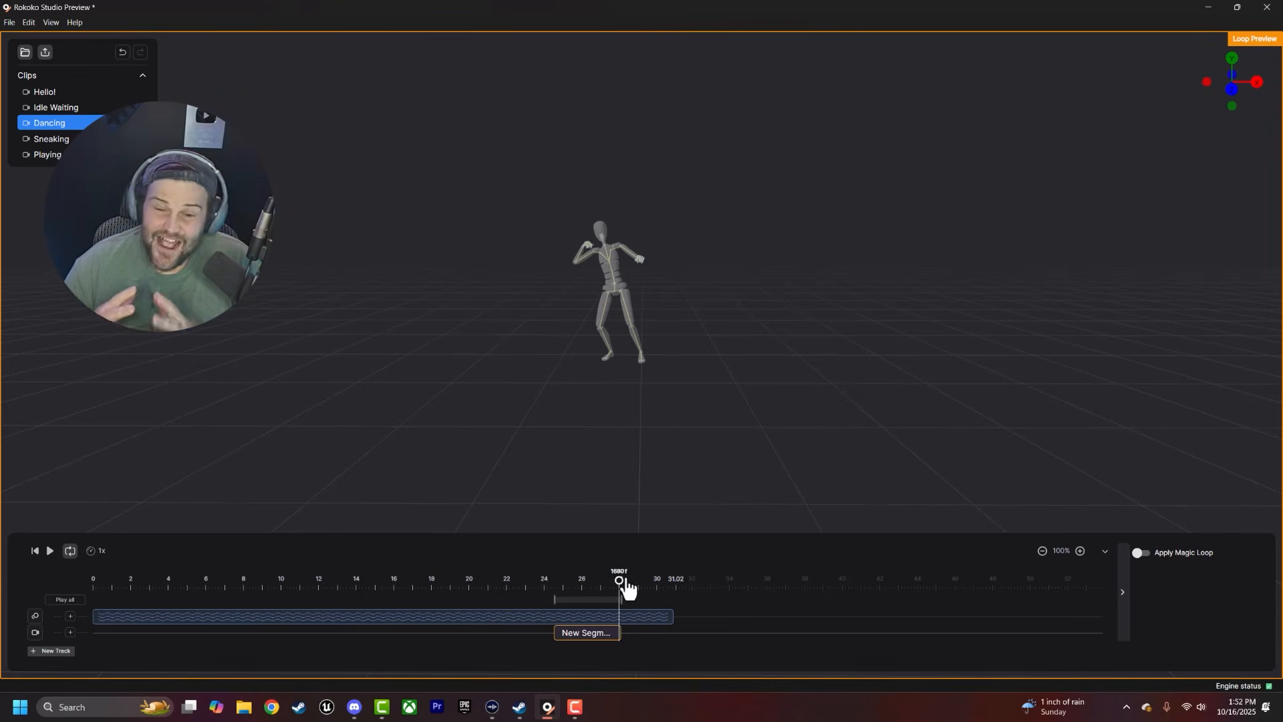
{"action": "left_click", "coordinate": [1141, 552]}
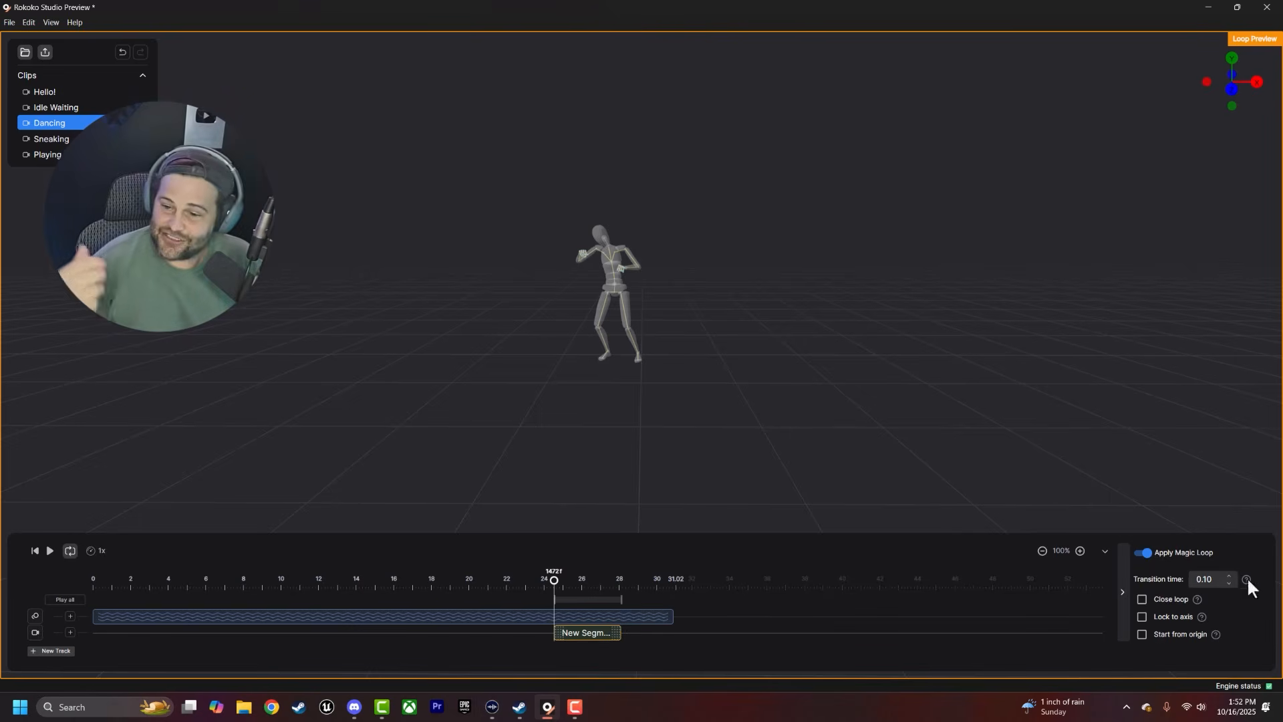
{"action": "left_click", "coordinate": [50, 551]}
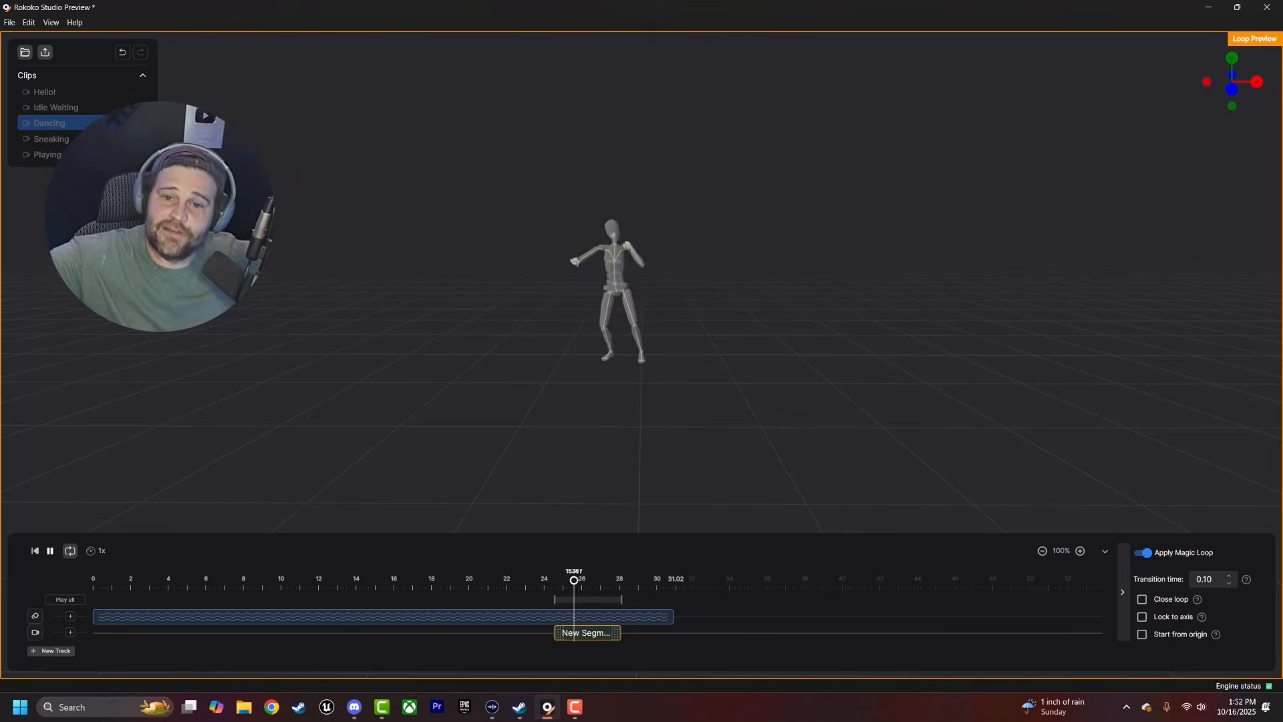
{"action": "left_click", "coordinate": [1157, 582]}
{"action": "type", "text": "0.5"}
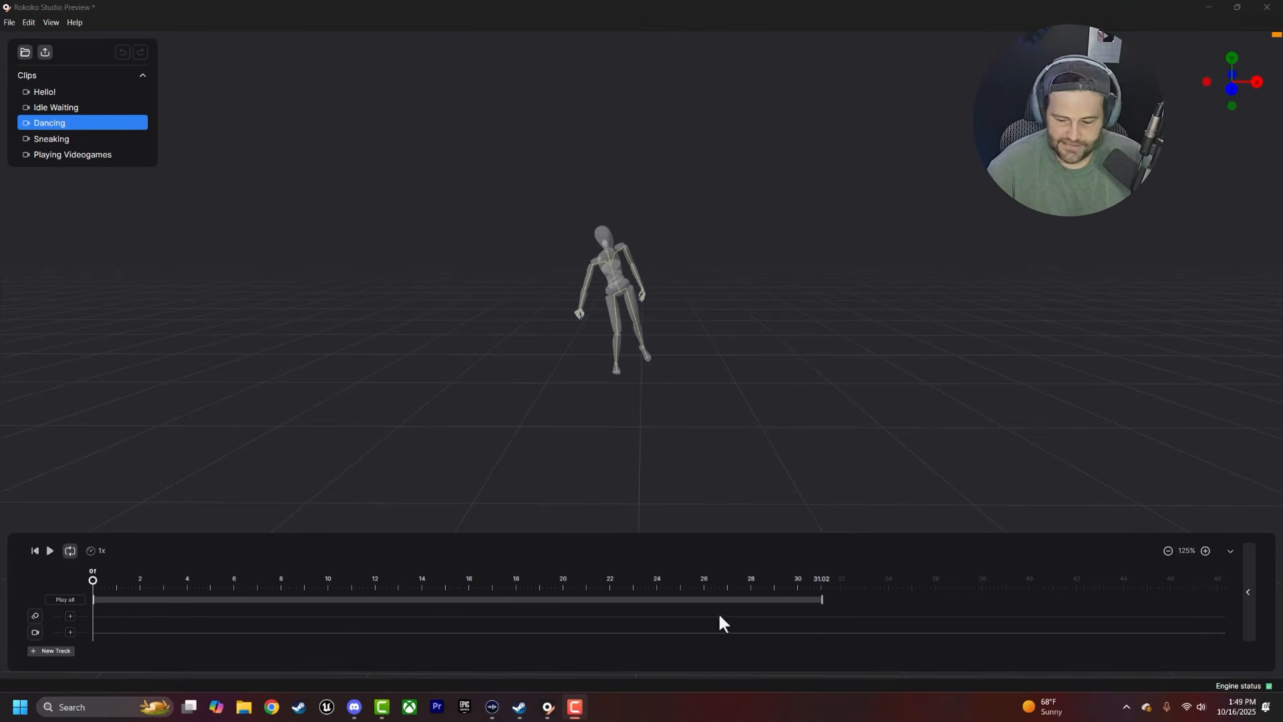
Step: Play the Dancing clip at 100% timeline zoom, examine the motion after about 24 s for a loopable section, and return to the start
{"action": "left_click", "coordinate": [1167, 552]}
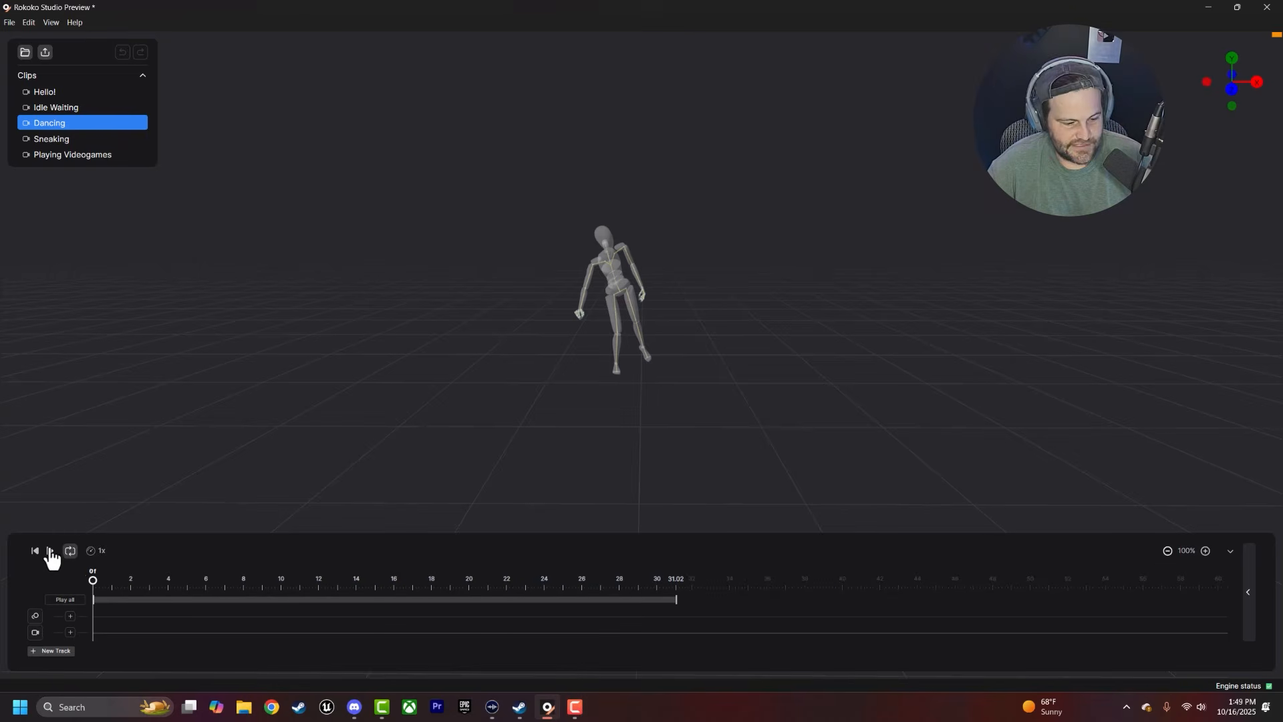
{"action": "left_click", "coordinate": [50, 552]}
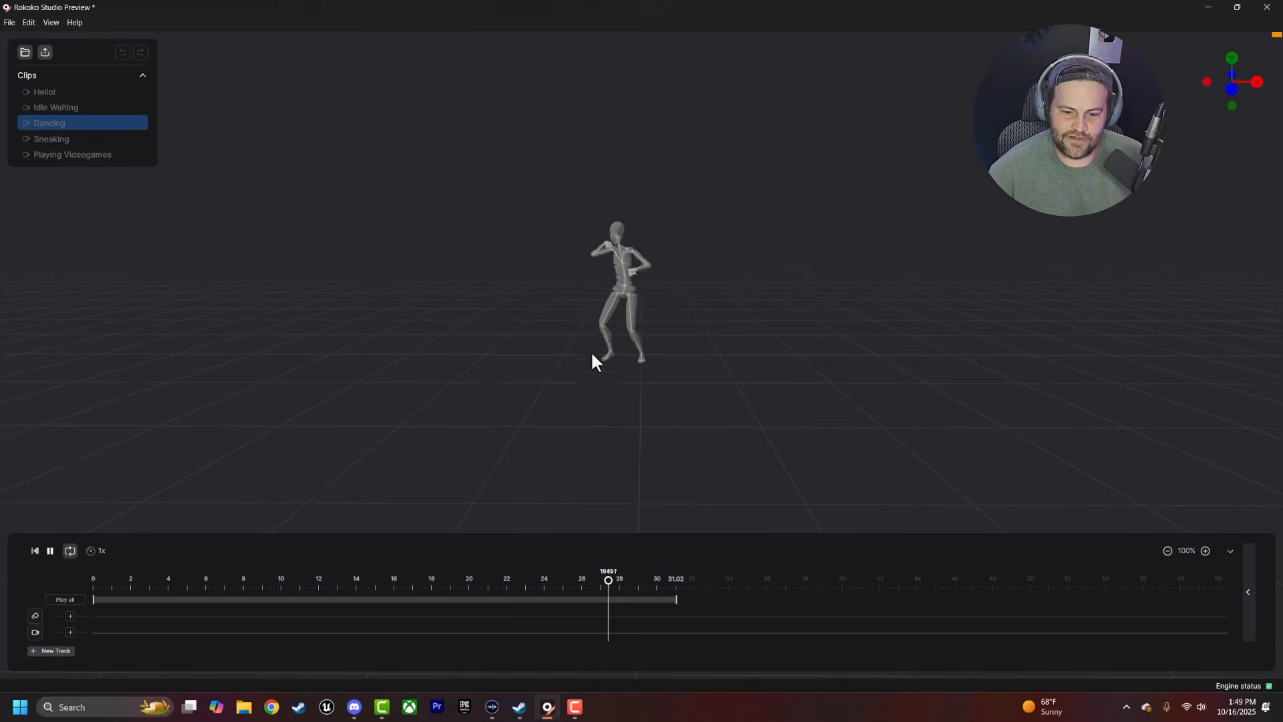
{"action": "left_click_drag", "start_coordinate": [647, 580], "coordinate": [550, 598]}
{"action": "left_click", "coordinate": [543, 616]}
{"action": "left_click", "coordinate": [527, 619]}
{"action": "left_click", "coordinate": [51, 551]}
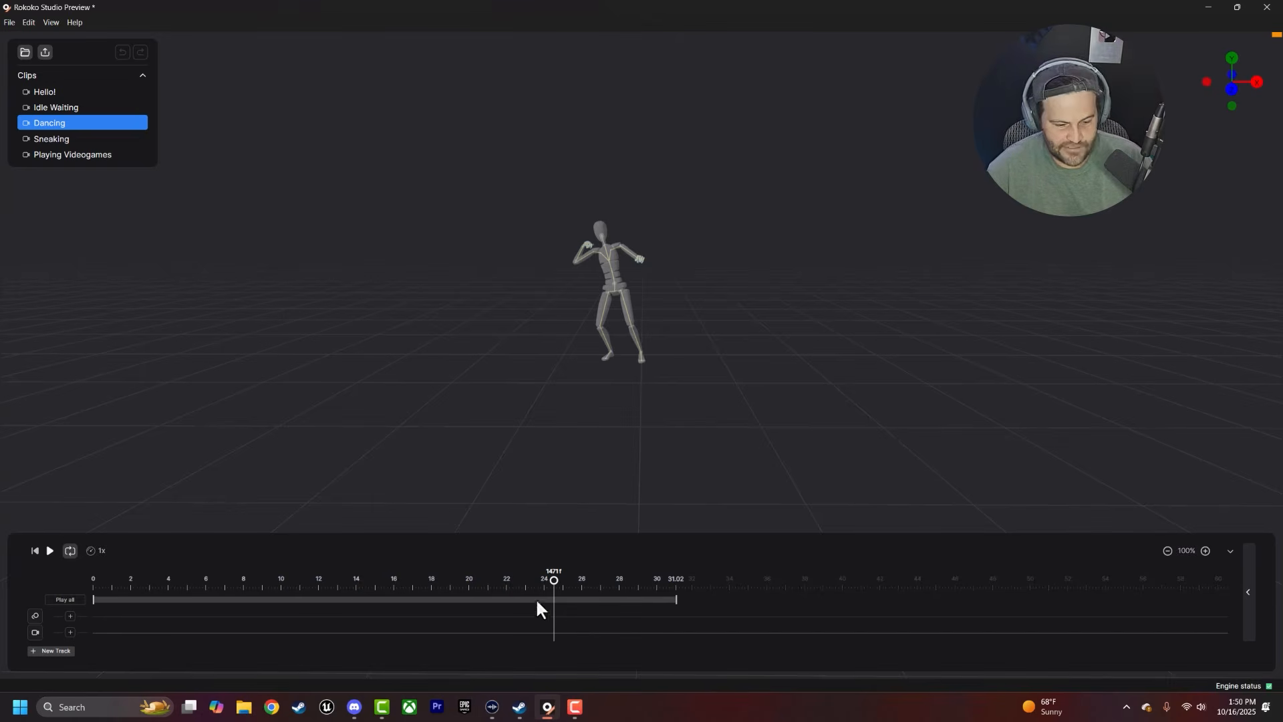
{"action": "left_click_drag", "start_coordinate": [344, 583], "coordinate": [24, 607]}
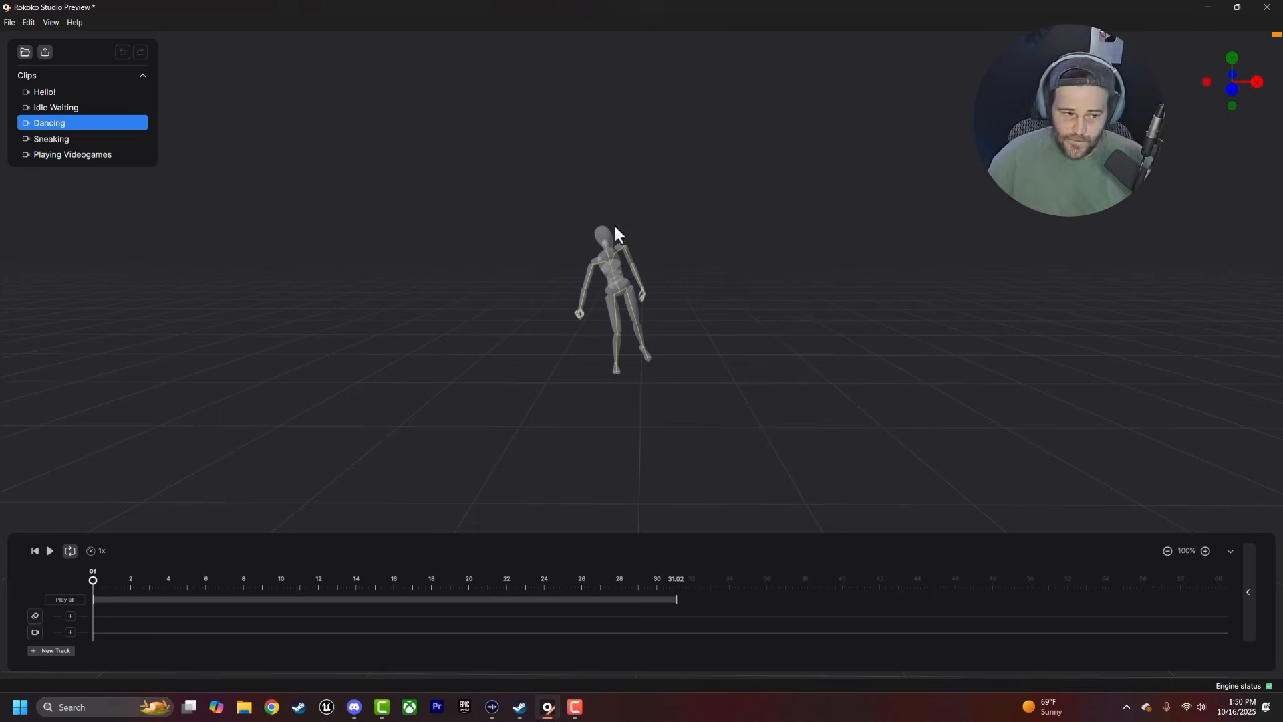
Step: Add a full-body smoothing filter across the Dancing clip with strength 5 and check the motion around 24 s
{"action": "left_click", "coordinate": [70, 615]}
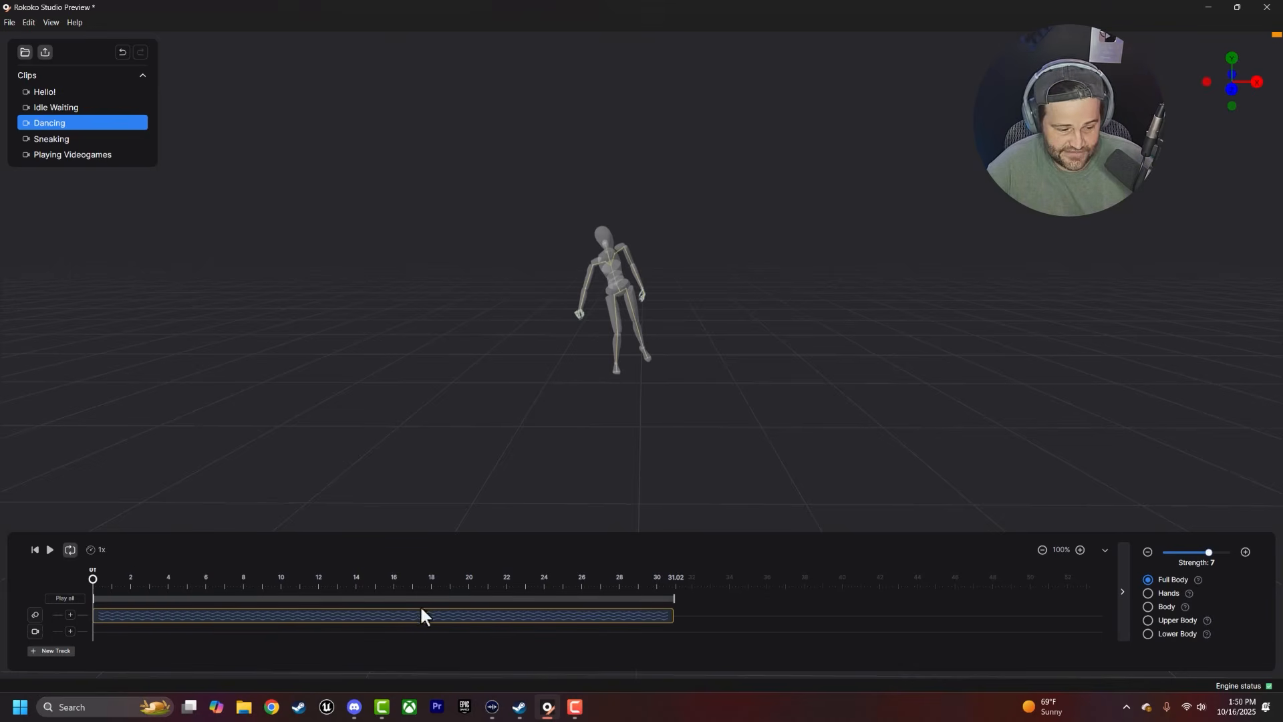
{"action": "left_click", "coordinate": [50, 550]}
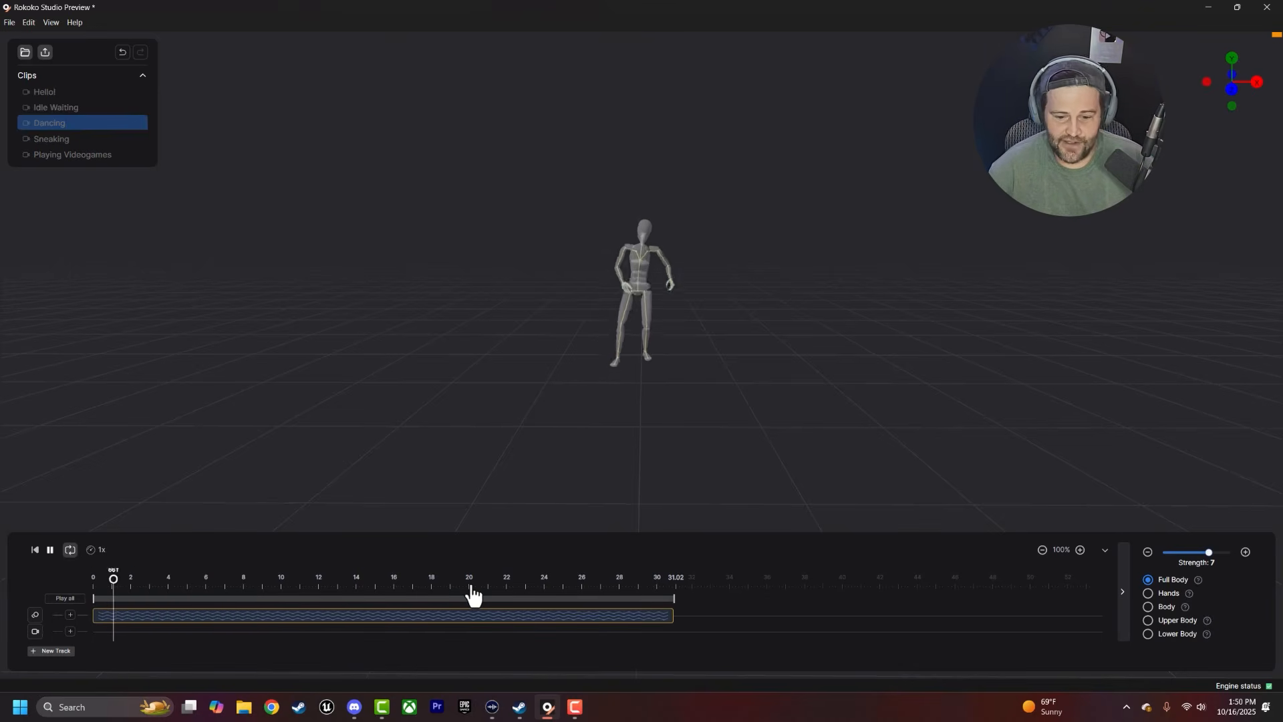
{"action": "left_click", "coordinate": [1151, 554]}
{"action": "left_click", "coordinate": [1151, 554]}
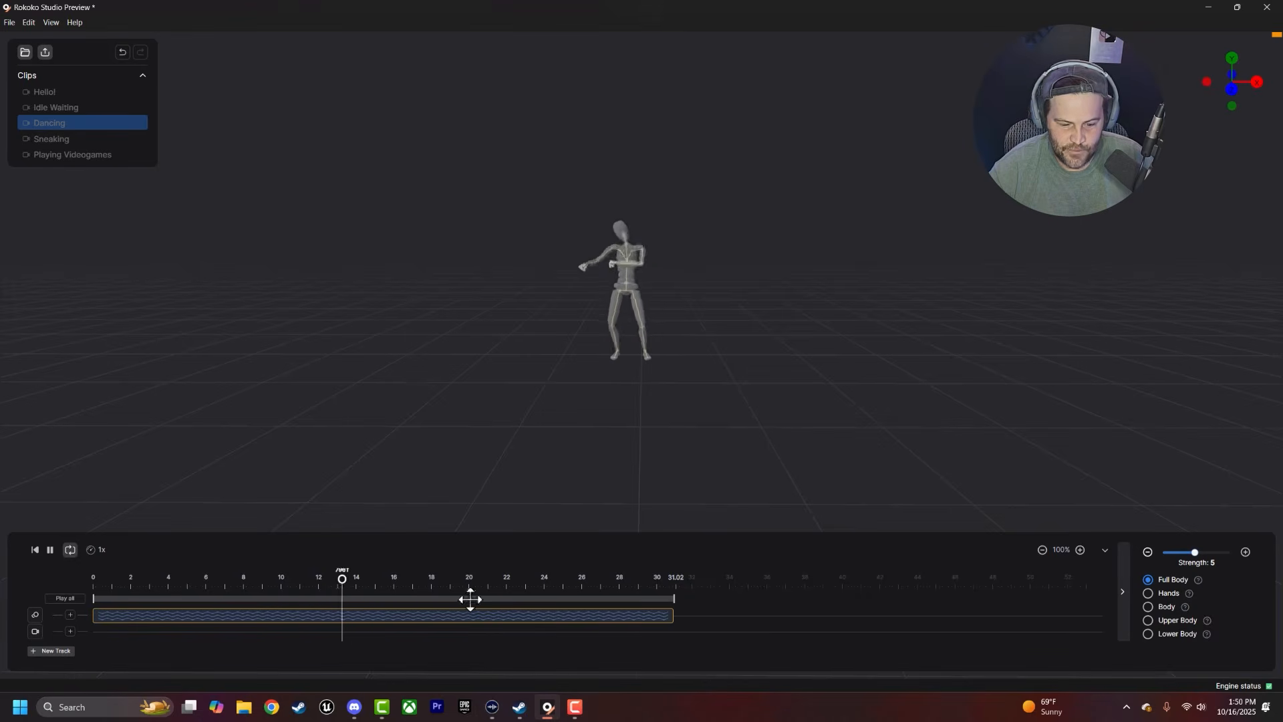
{"action": "left_click_drag", "start_coordinate": [476, 579], "coordinate": [532, 579]}
{"action": "left_click", "coordinate": [533, 579]}
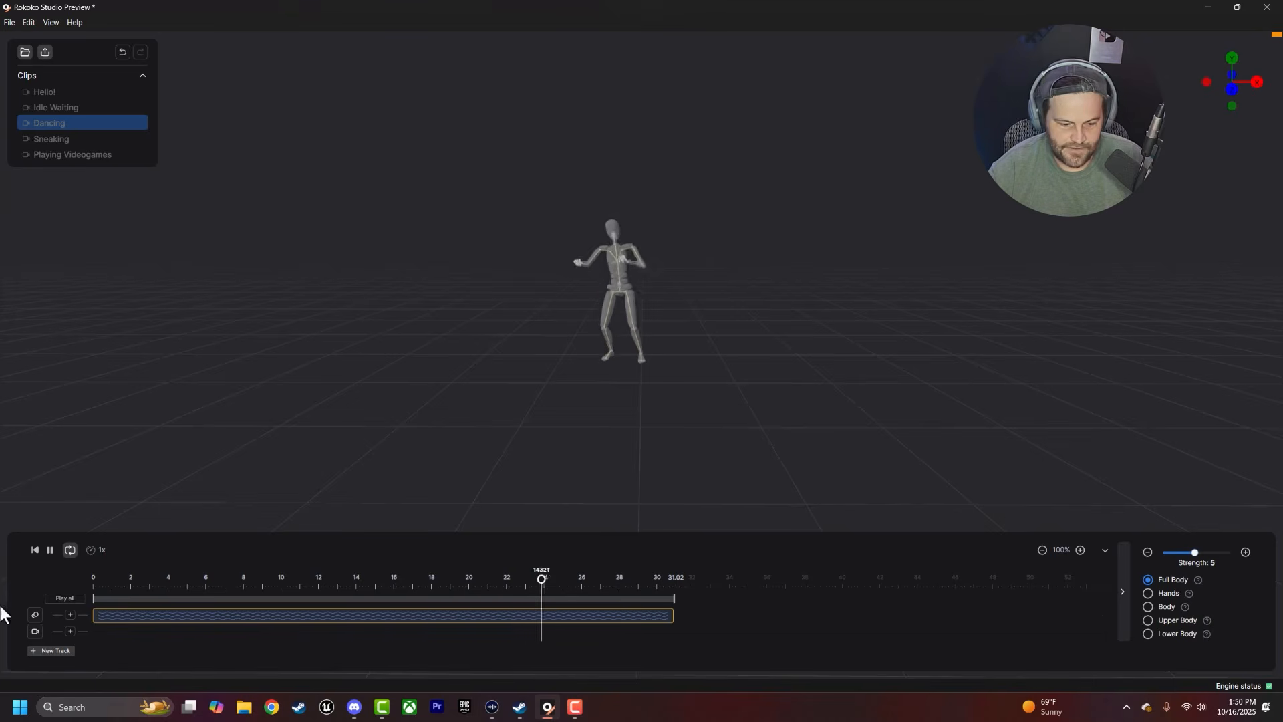
{"action": "left_click", "coordinate": [51, 550]}
Step: Add a new segment to the Dancing clip spanning about 24.5 s to 29.5 s and play it
{"action": "left_click_drag", "start_coordinate": [558, 579], "coordinate": [631, 594]}
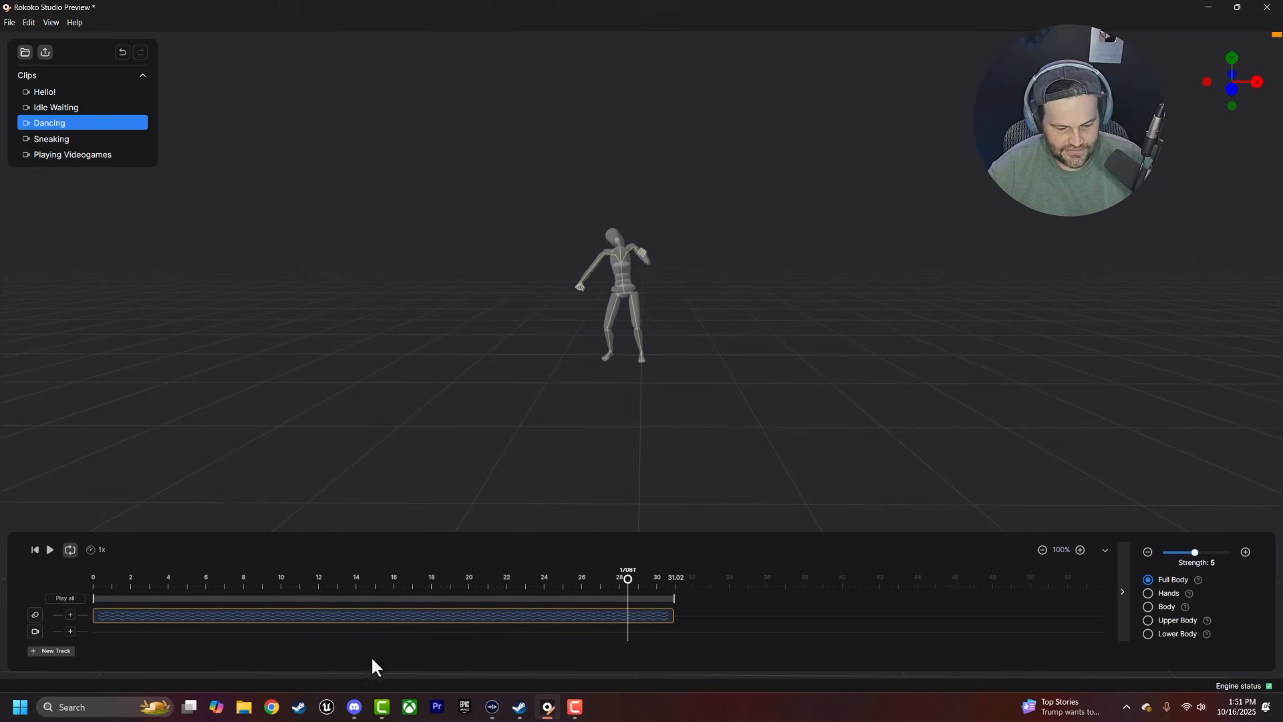
{"action": "left_click", "coordinate": [71, 631]}
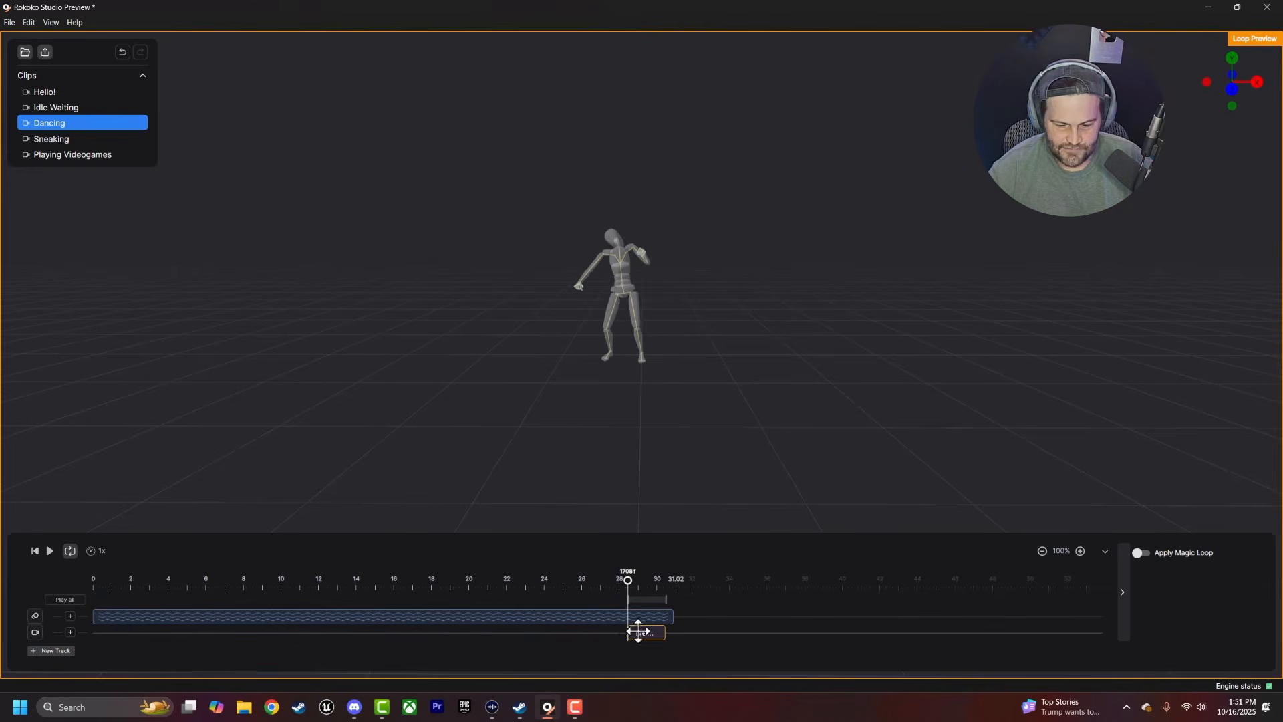
{"action": "left_click_drag", "start_coordinate": [629, 632], "coordinate": [553, 633]}
{"action": "left_click_drag", "start_coordinate": [665, 632], "coordinate": [647, 639]}
{"action": "left_click_drag", "start_coordinate": [624, 581], "coordinate": [630, 581]}
{"action": "left_click", "coordinate": [50, 550]}
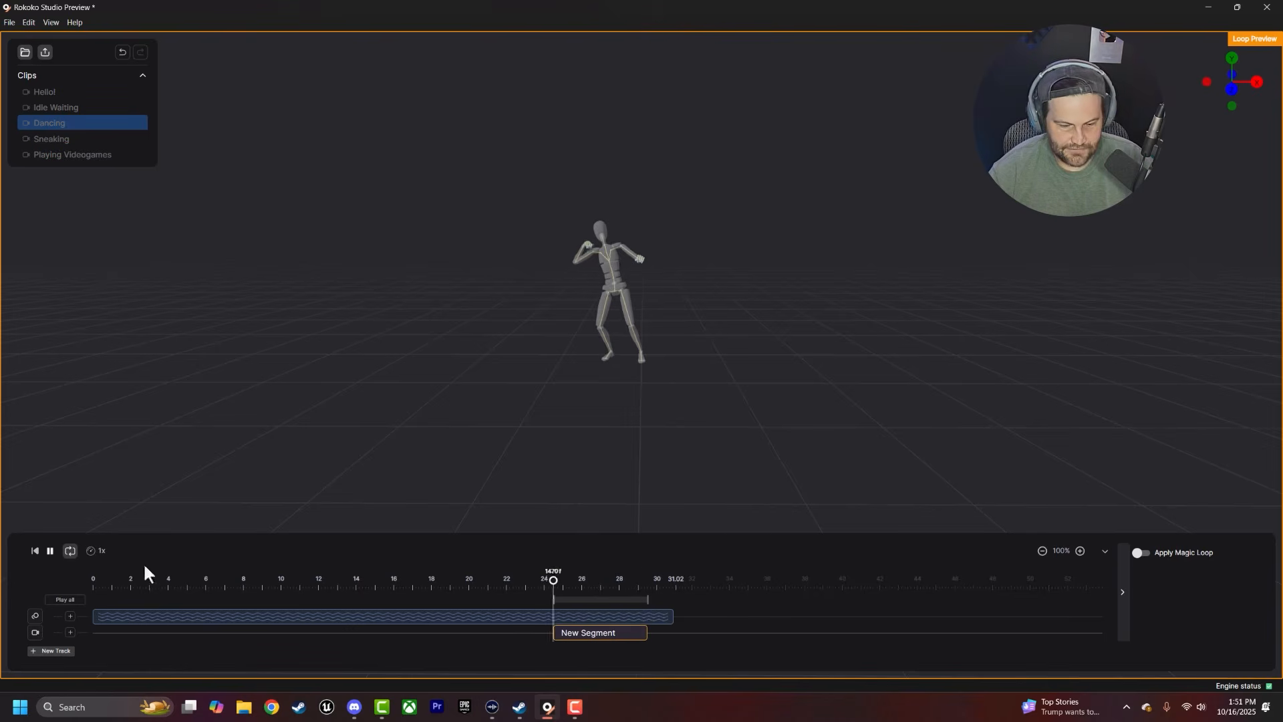
Step: Shorten the new segment so it ends at about 28.7 s and play the loop
{"action": "left_click_drag", "start_coordinate": [647, 632], "coordinate": [632, 631]}
{"action": "left_click", "coordinate": [610, 582]}
{"action": "left_click", "coordinate": [50, 550]}
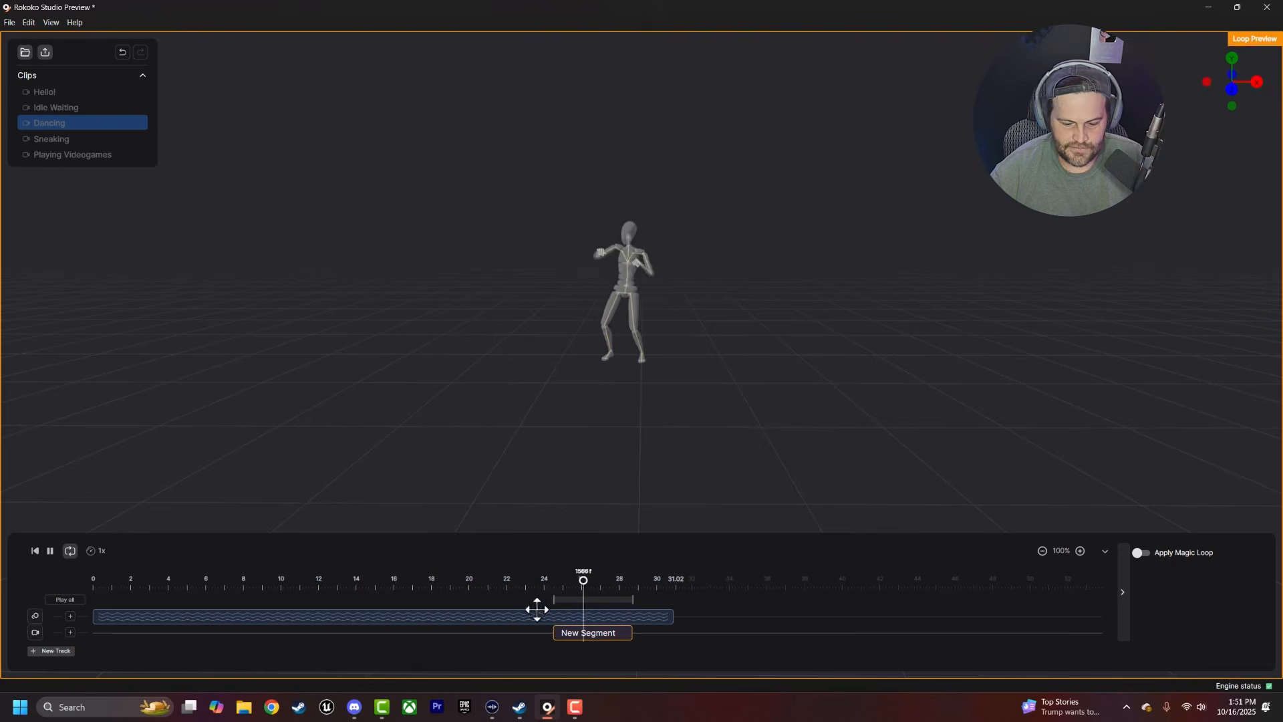
Step: Adjust the segment to run from about 22.7 s to 28 s and play the loop
{"action": "left_click_drag", "start_coordinate": [554, 633], "coordinate": [527, 635]}
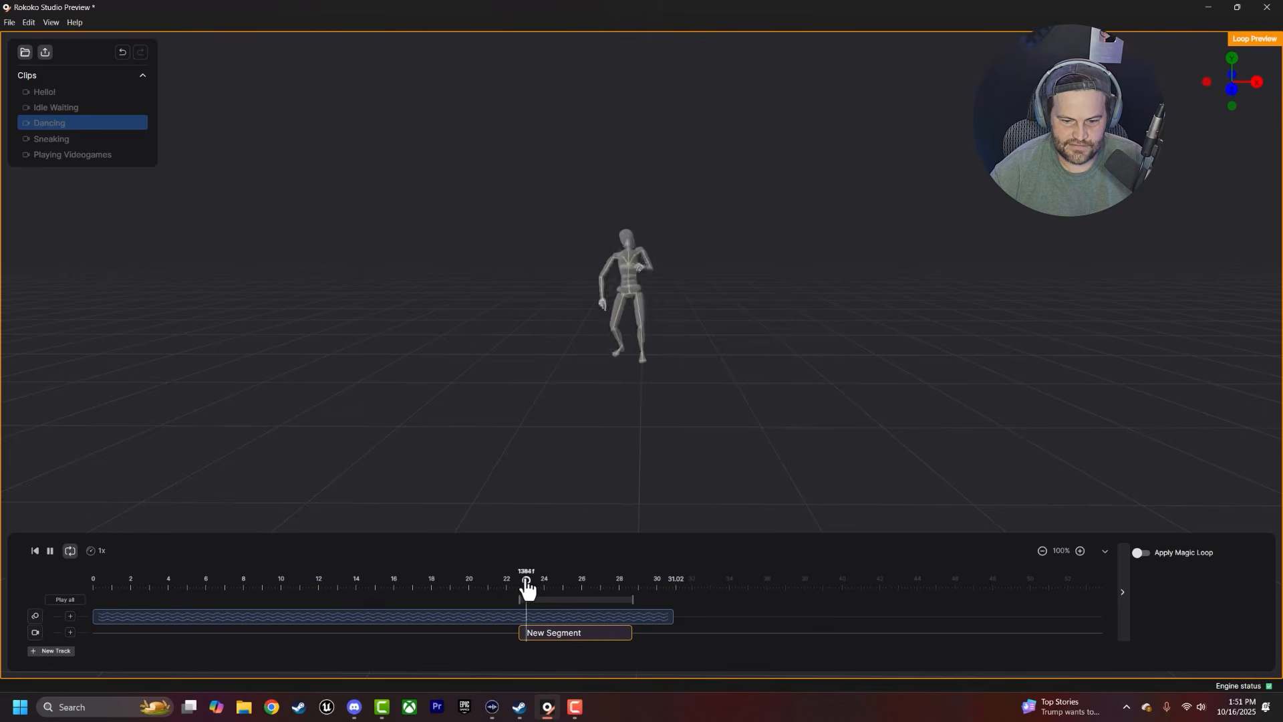
{"action": "left_click_drag", "start_coordinate": [632, 599], "coordinate": [615, 599]}
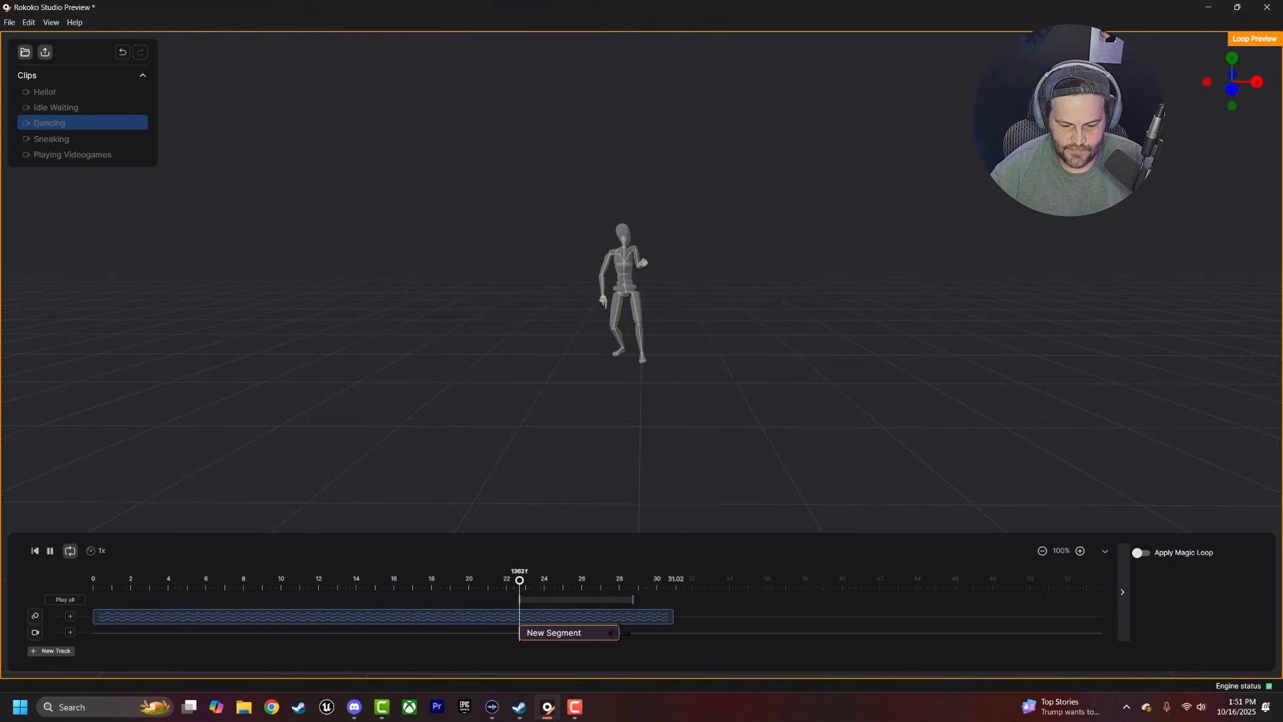
{"action": "left_click", "coordinate": [604, 587]}
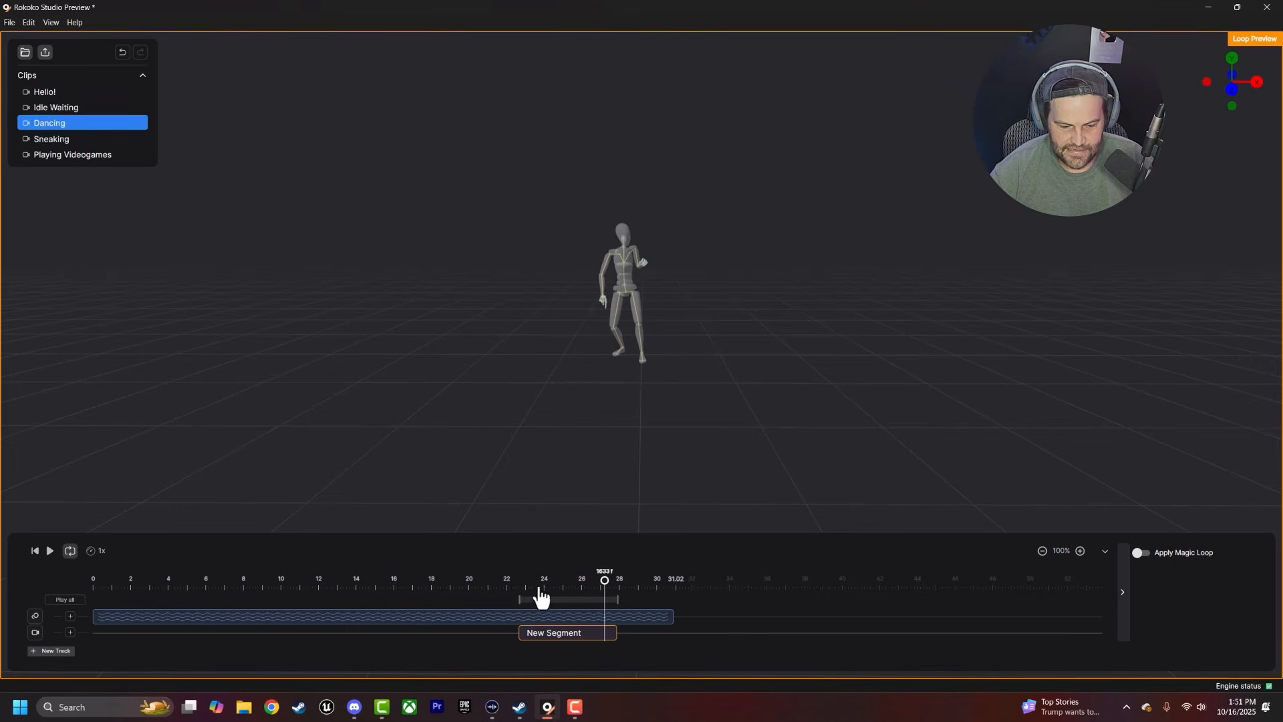
{"action": "left_click", "coordinate": [47, 552]}
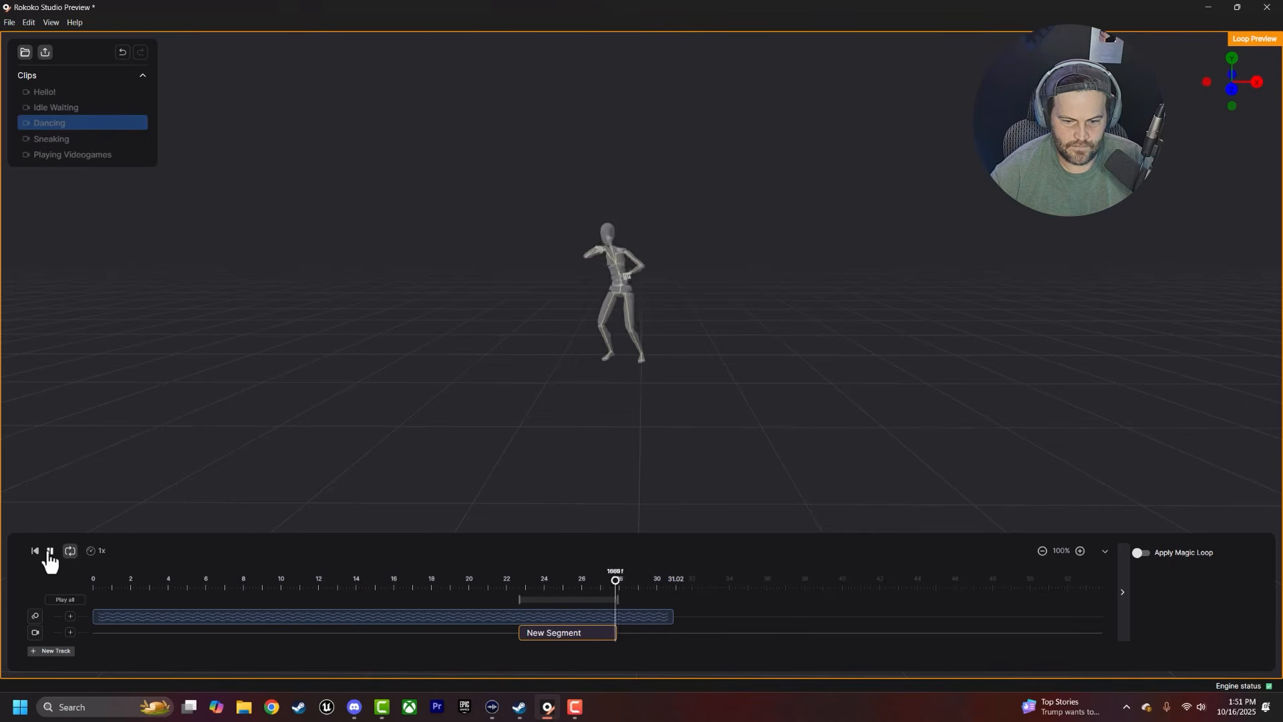
{"action": "left_click", "coordinate": [49, 552]}
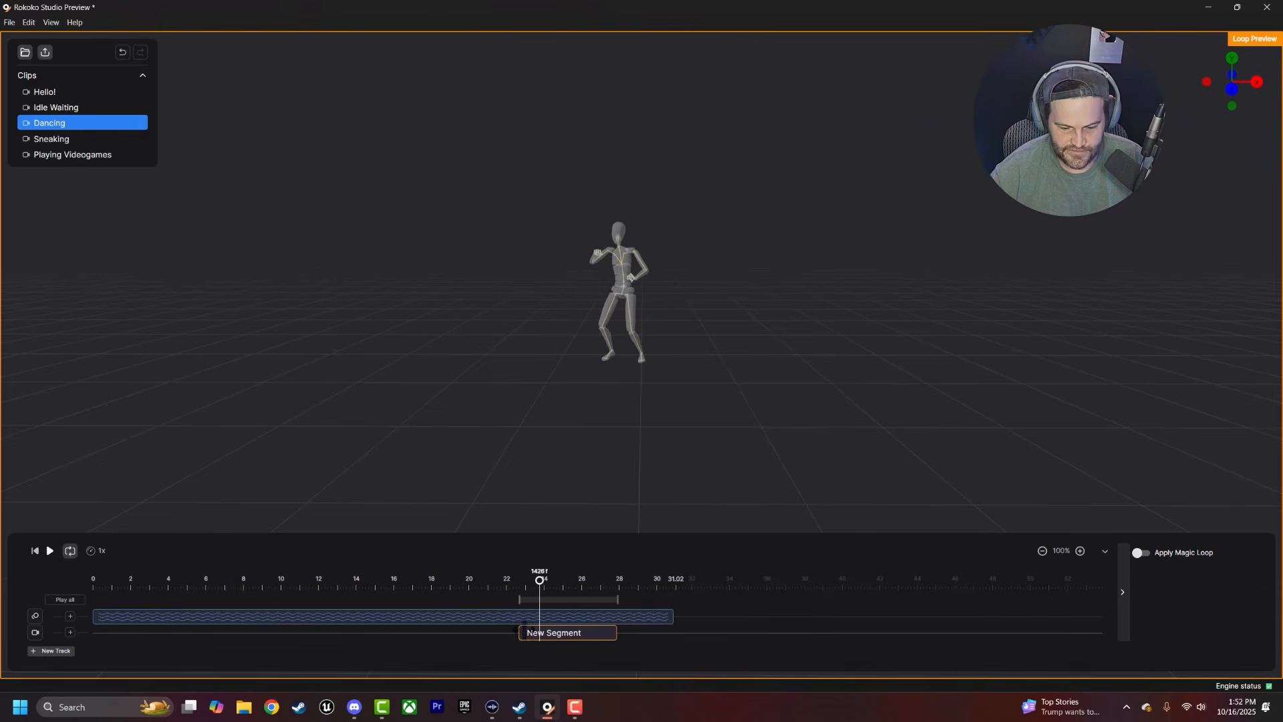
Step: Trim the segment's start to about 24.5 s
{"action": "left_click_drag", "start_coordinate": [523, 631], "coordinate": [440, 595]}
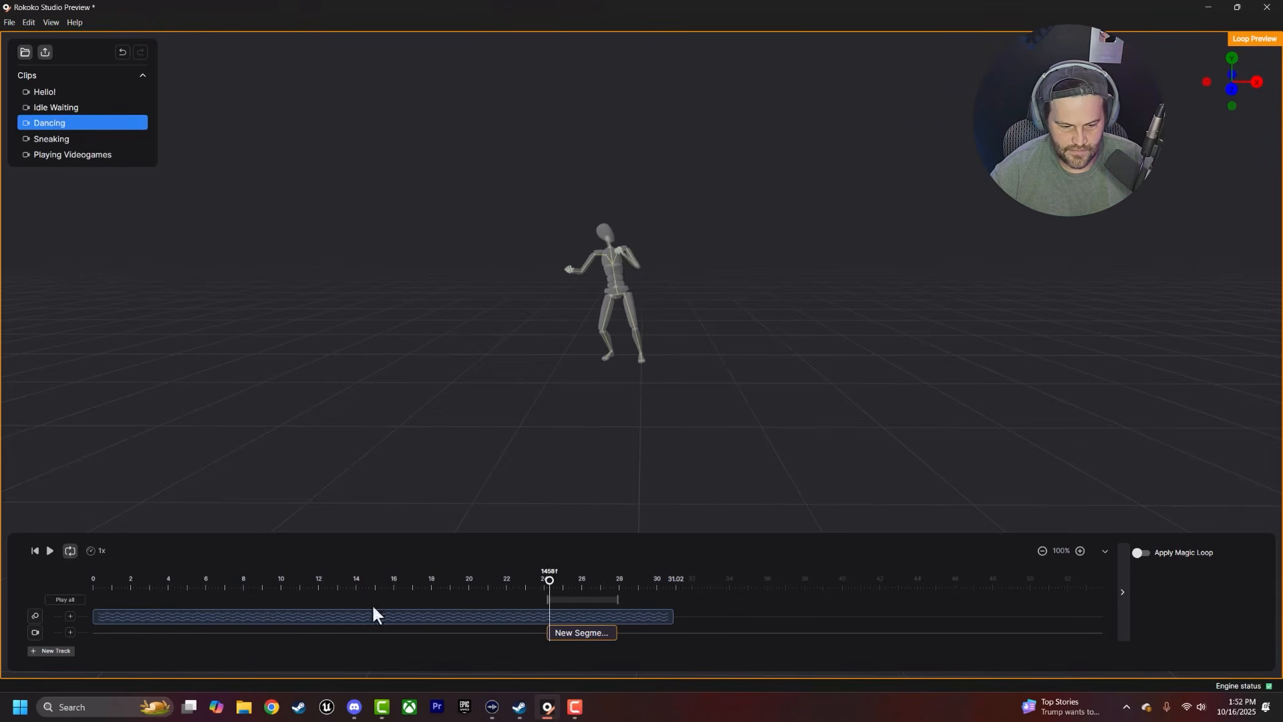
{"action": "left_click_drag", "start_coordinate": [549, 632], "coordinate": [555, 634]}
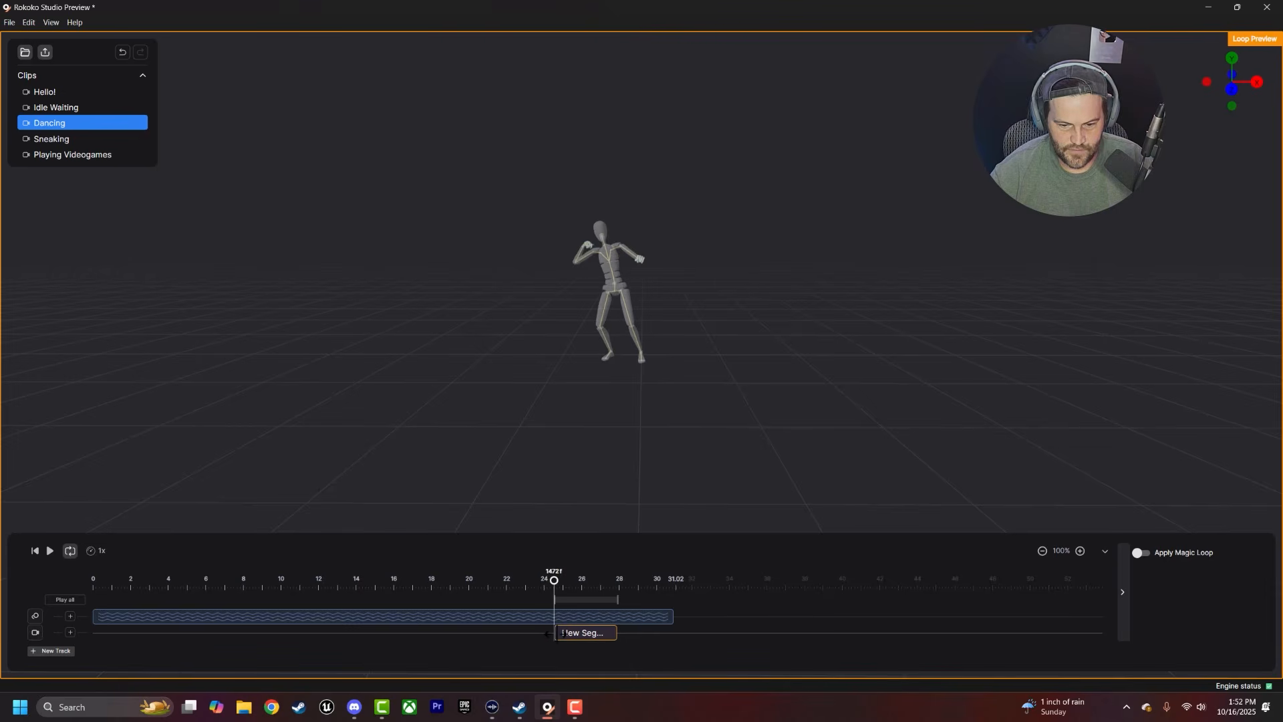
Step: Play the loop and extend the segment's end to about 28.1 s
{"action": "left_click_drag", "start_coordinate": [605, 585], "coordinate": [617, 588]}
{"action": "left_click", "coordinate": [53, 552]}
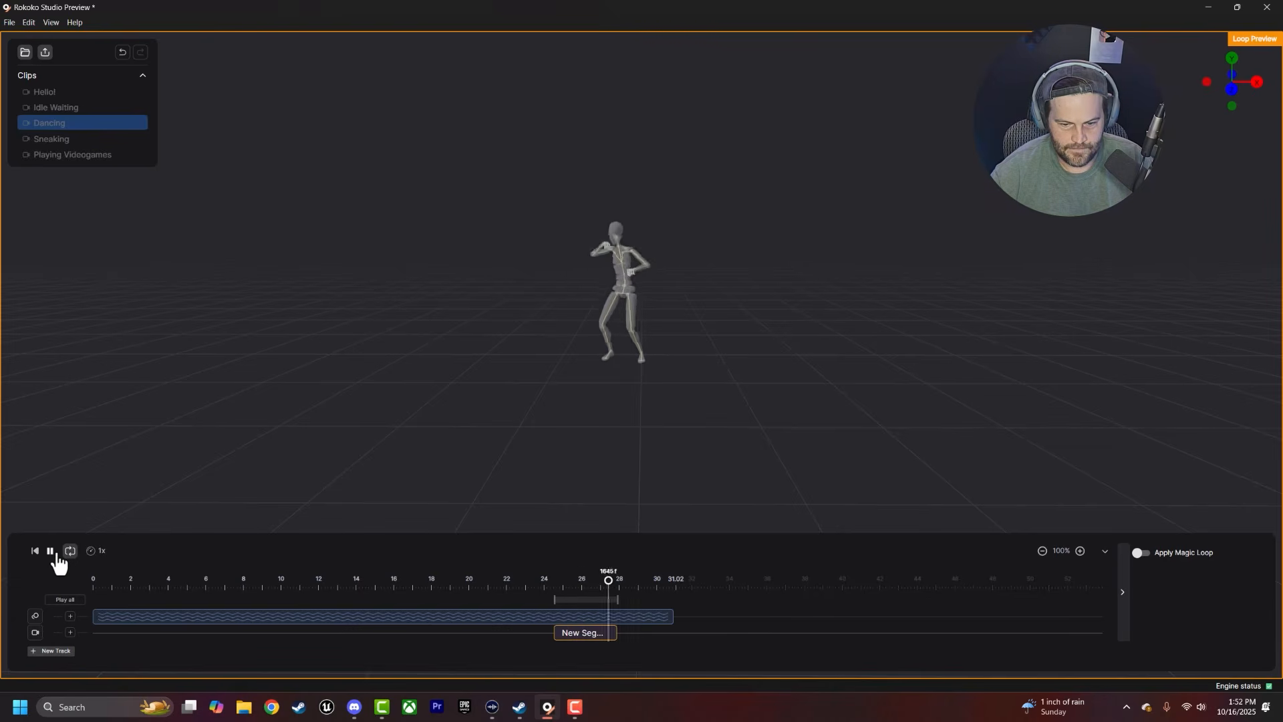
{"action": "left_click", "coordinate": [52, 552]}
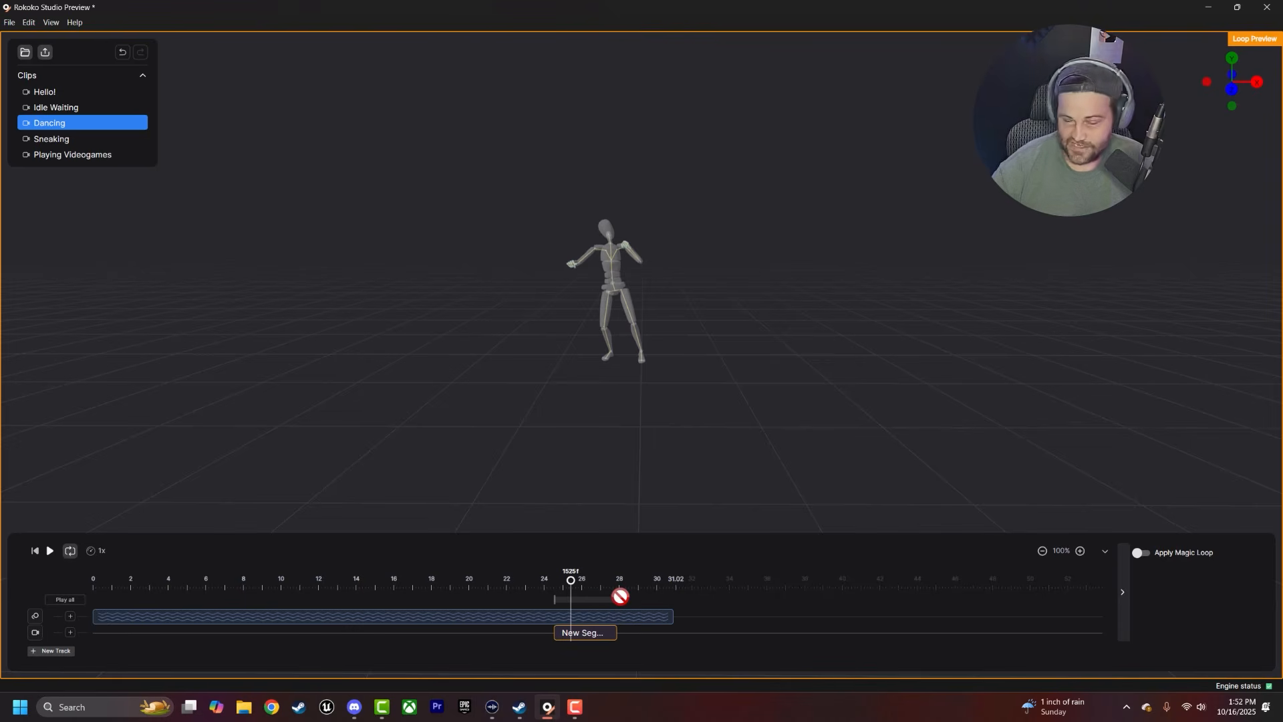
{"action": "left_click", "coordinate": [615, 588]}
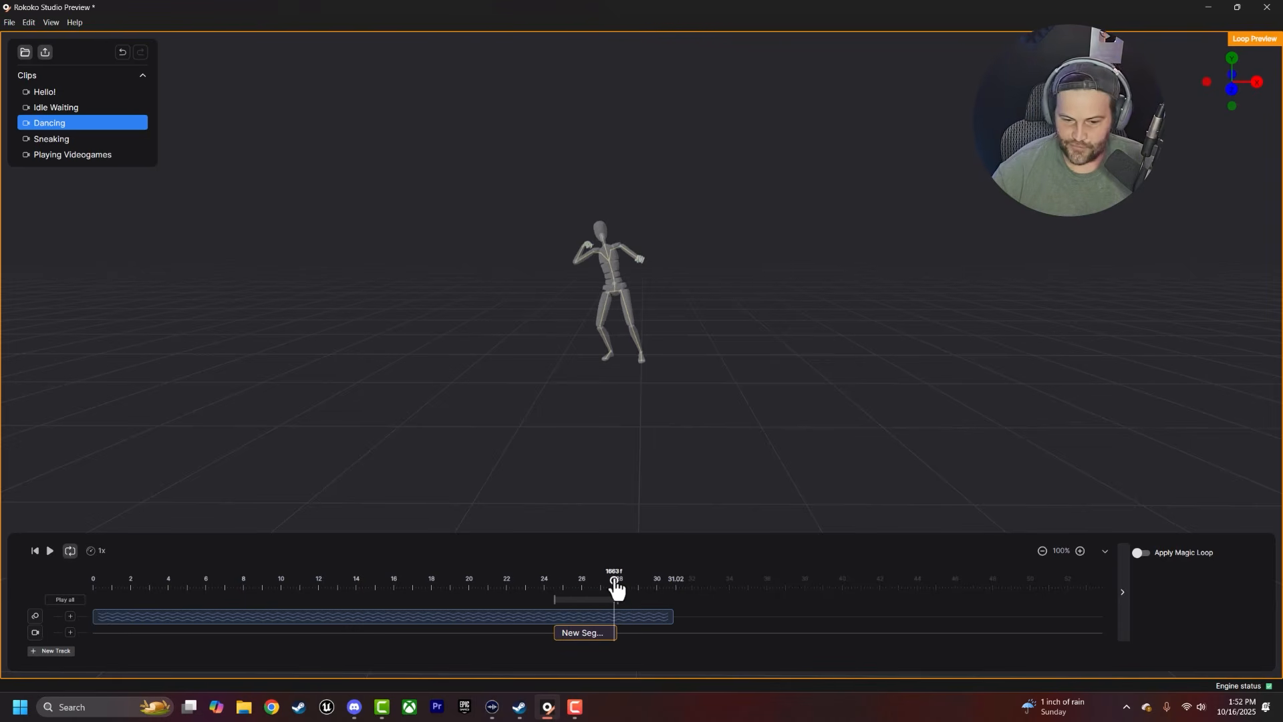
{"action": "left_click_drag", "start_coordinate": [616, 635], "coordinate": [621, 635]}
{"action": "left_click", "coordinate": [620, 583]}
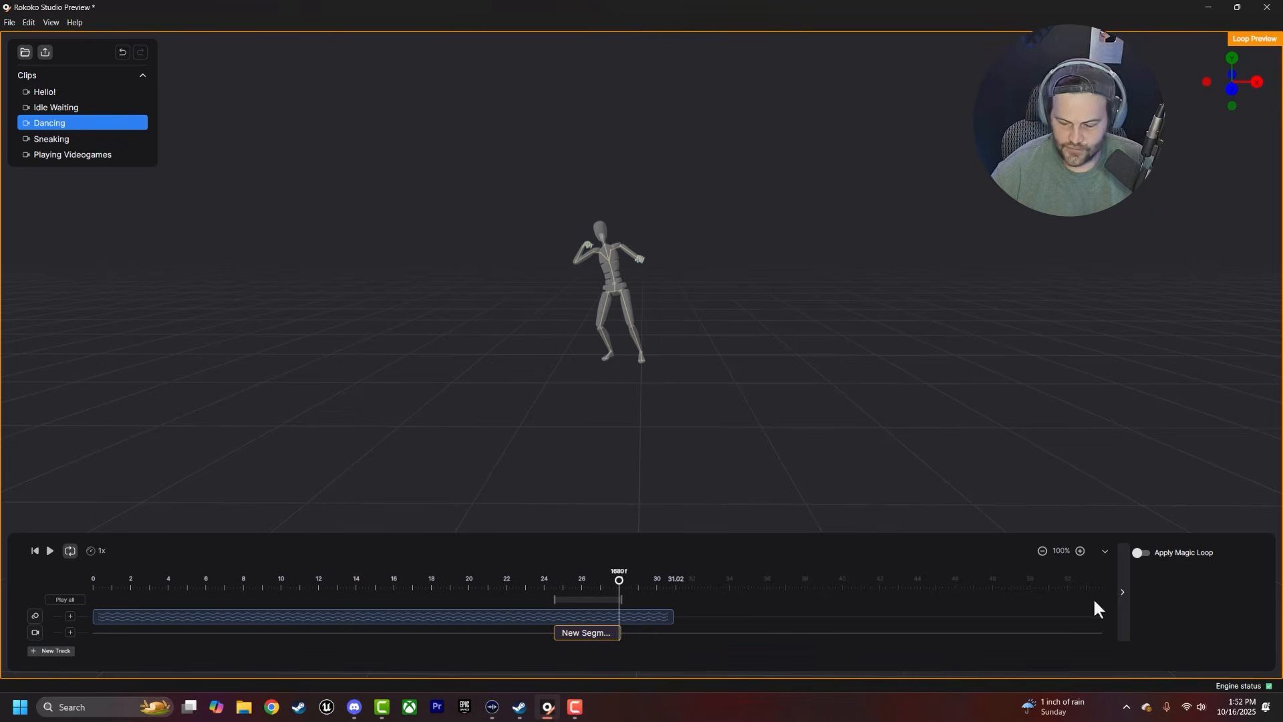
Step: Apply Magic Loop to the segment, play it and set the transition time to 0.50
{"action": "left_click", "coordinate": [1140, 554]}
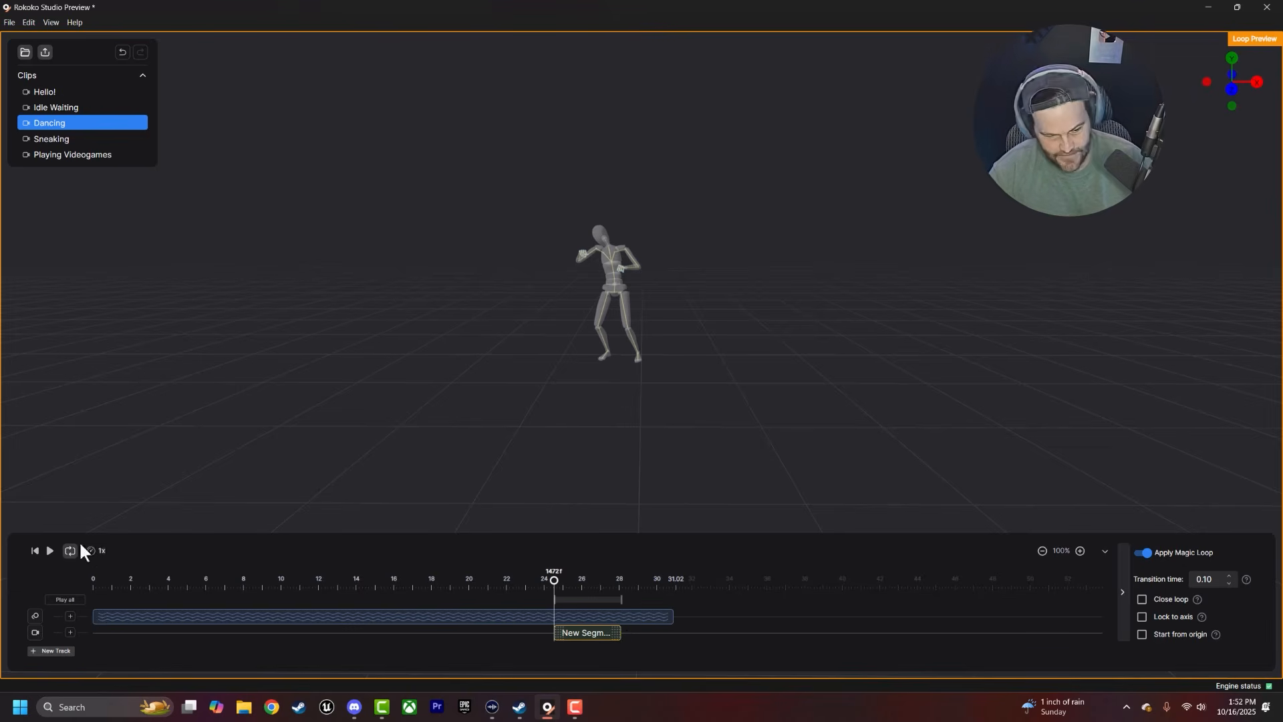
{"action": "left_click", "coordinate": [50, 552]}
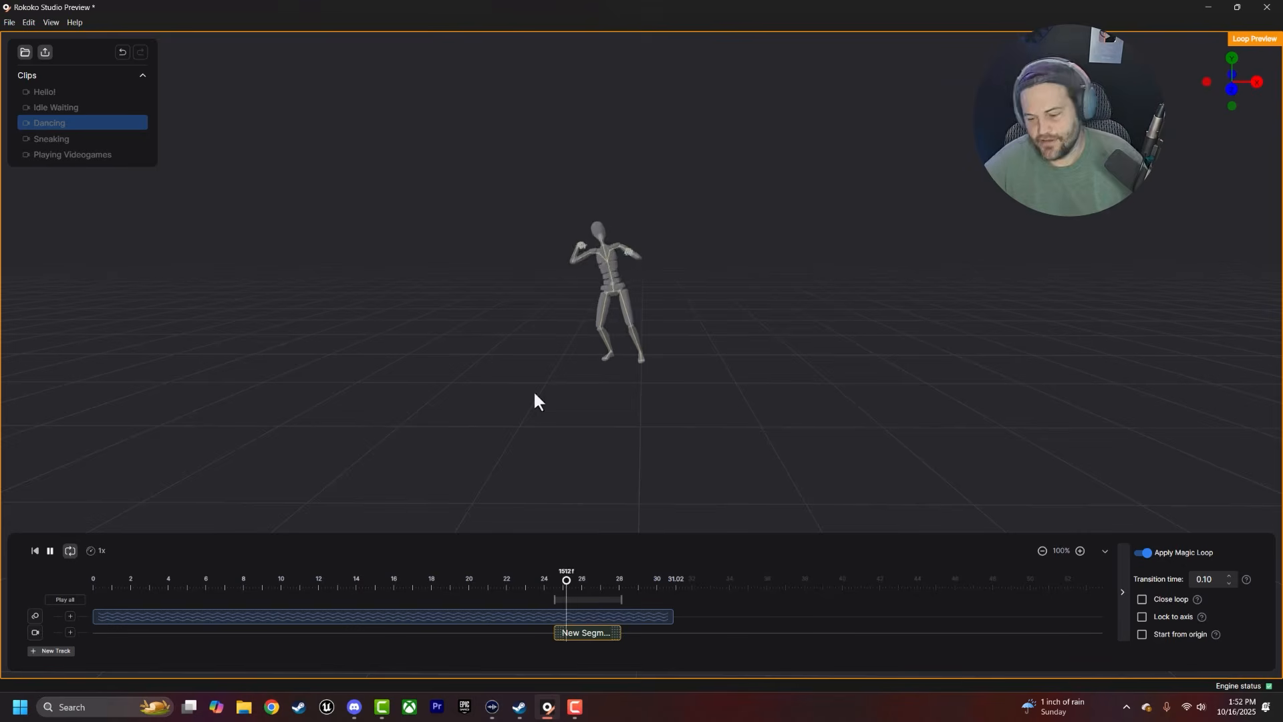
{"action": "left_click_drag", "start_coordinate": [1219, 579], "coordinate": [1154, 579]}
{"action": "type", "text": "."}
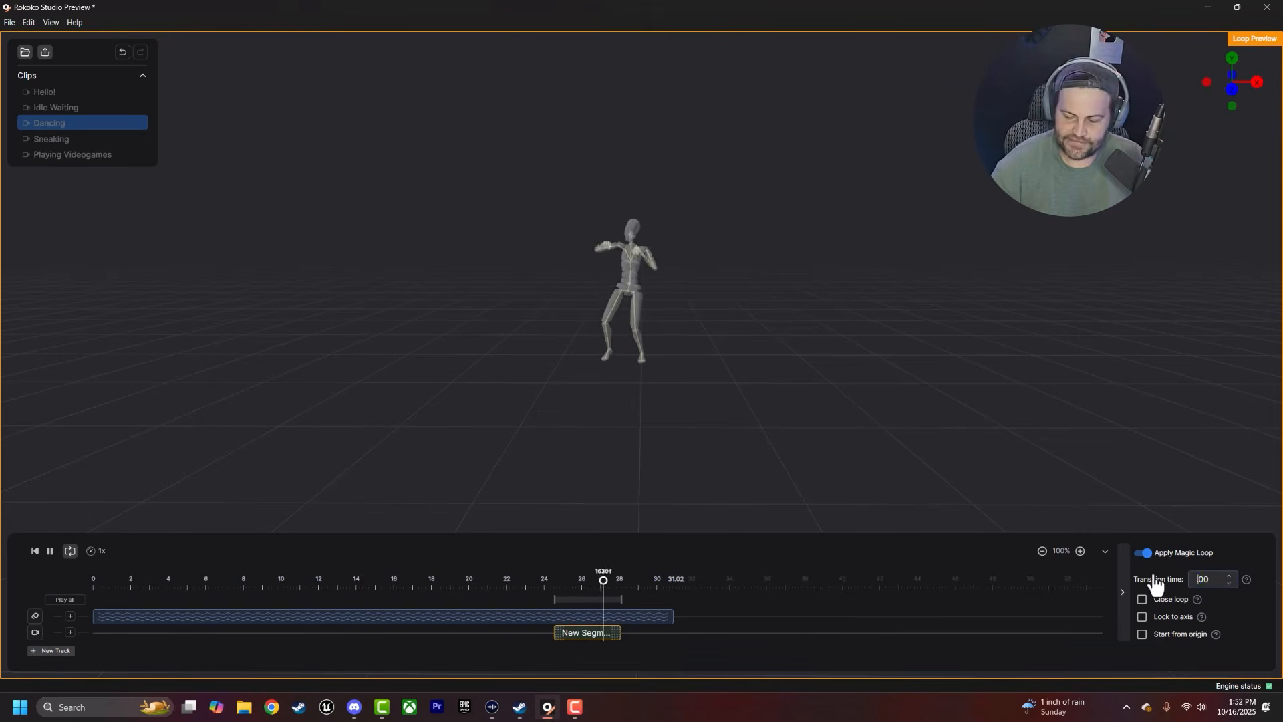
{"action": "type", "text": "5"}
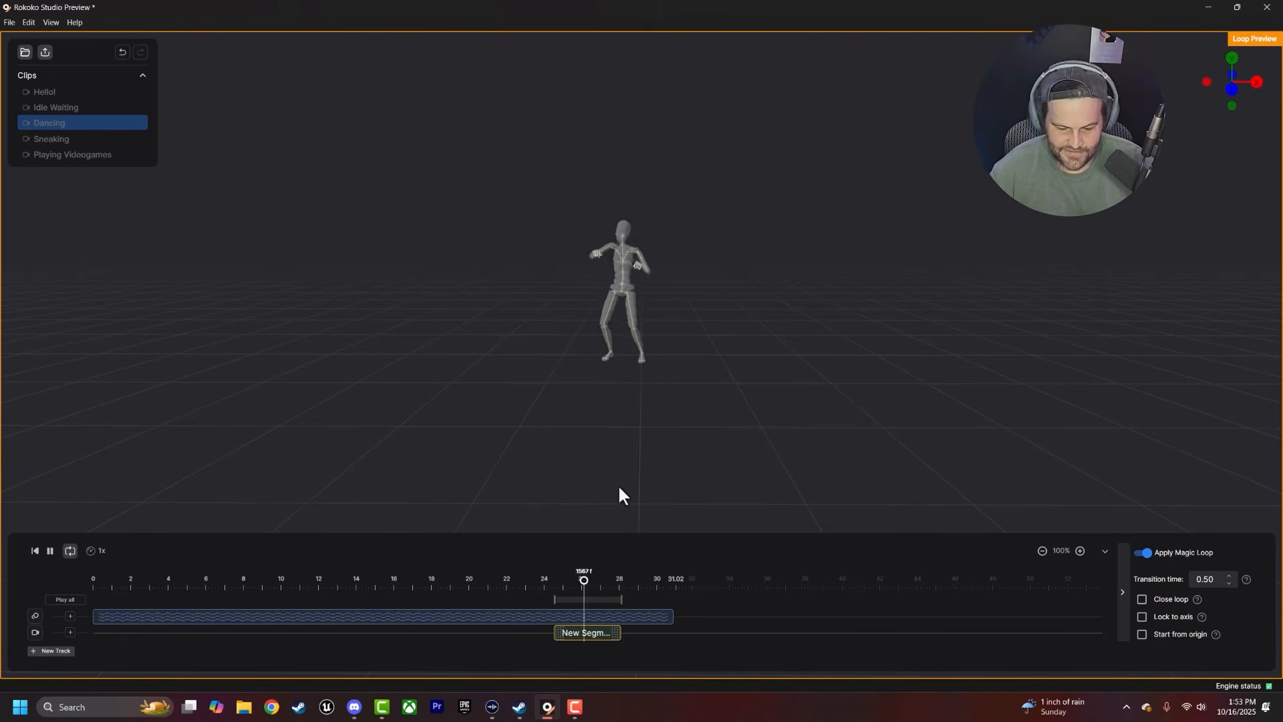
Step: Shift the segment to about 24–27.6 s and preview it with Close loop, Lock to axis and Start from origin enabled
{"action": "left_click_drag", "start_coordinate": [549, 629], "coordinate": [612, 632]}
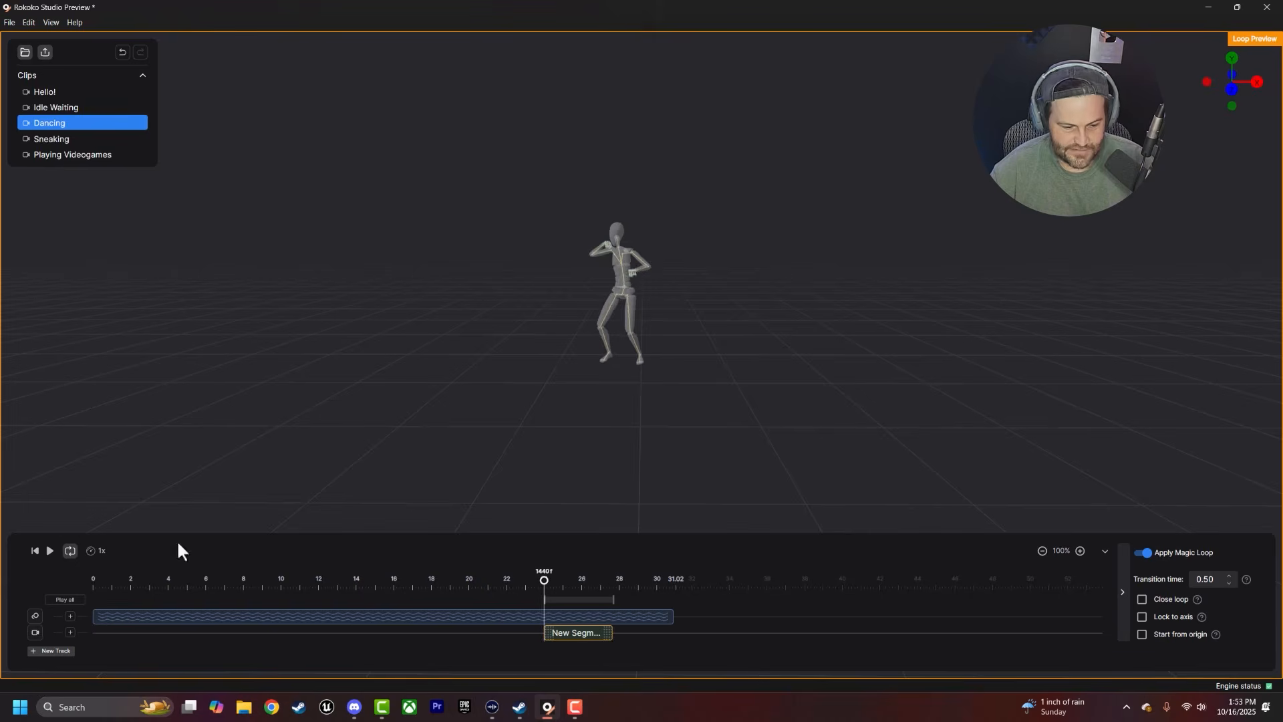
{"action": "left_click", "coordinate": [49, 550]}
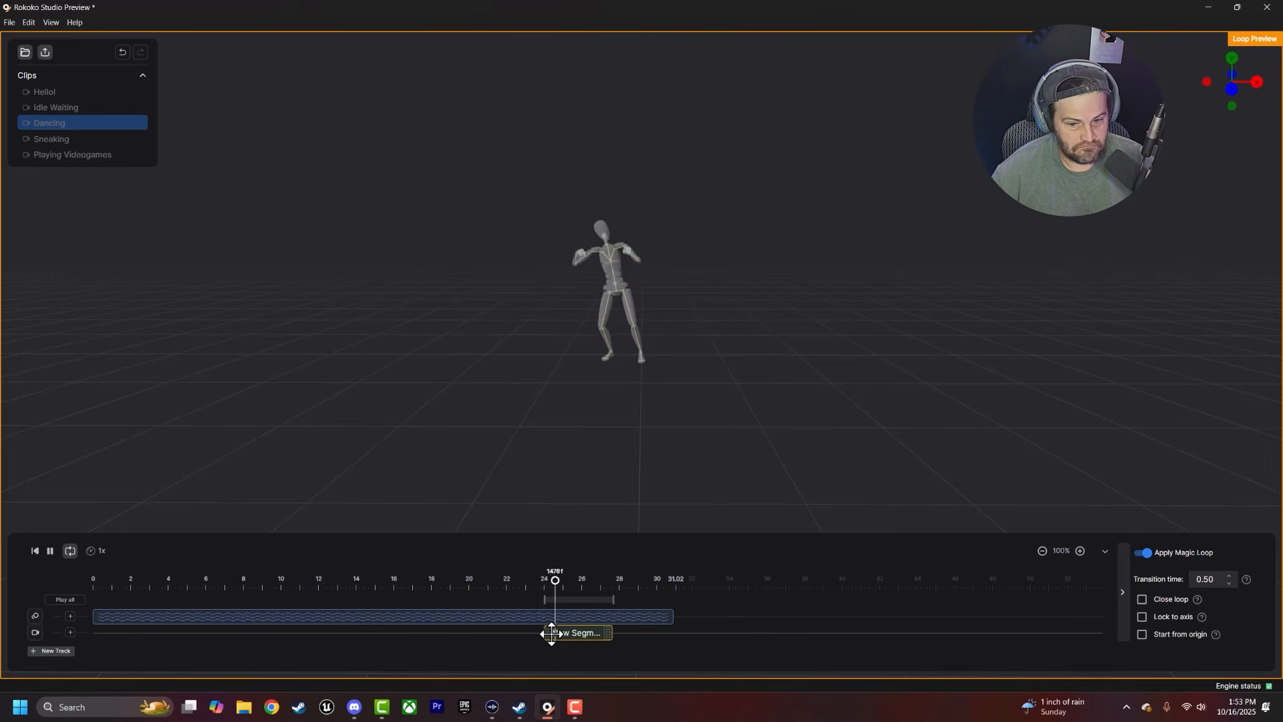
{"action": "left_click", "coordinate": [1142, 599]}
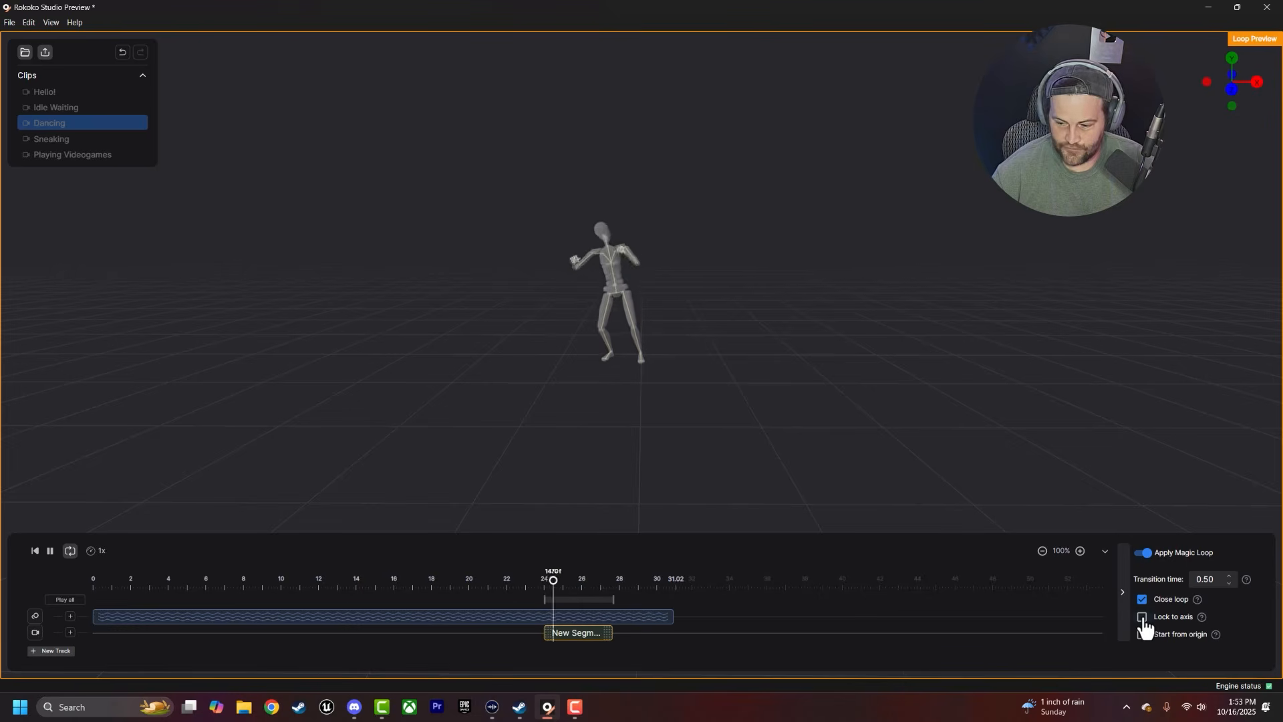
{"action": "left_click", "coordinate": [1143, 616]}
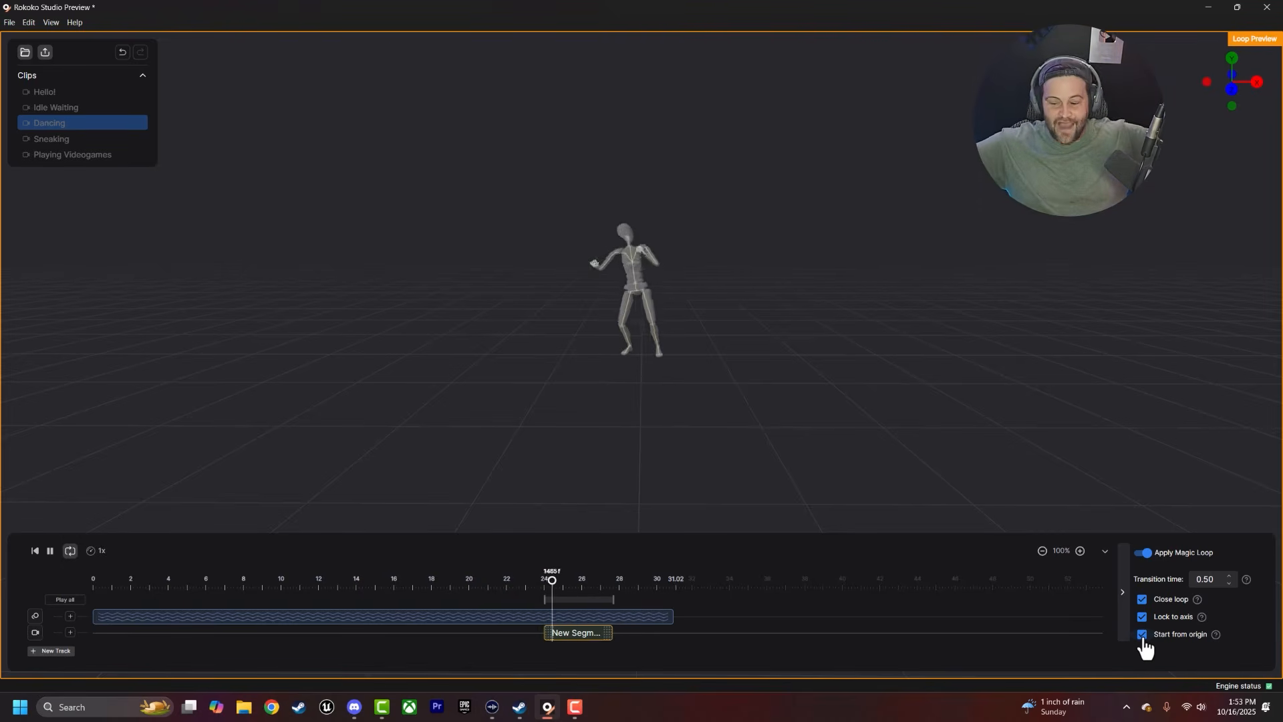
{"action": "key", "text": "space"}
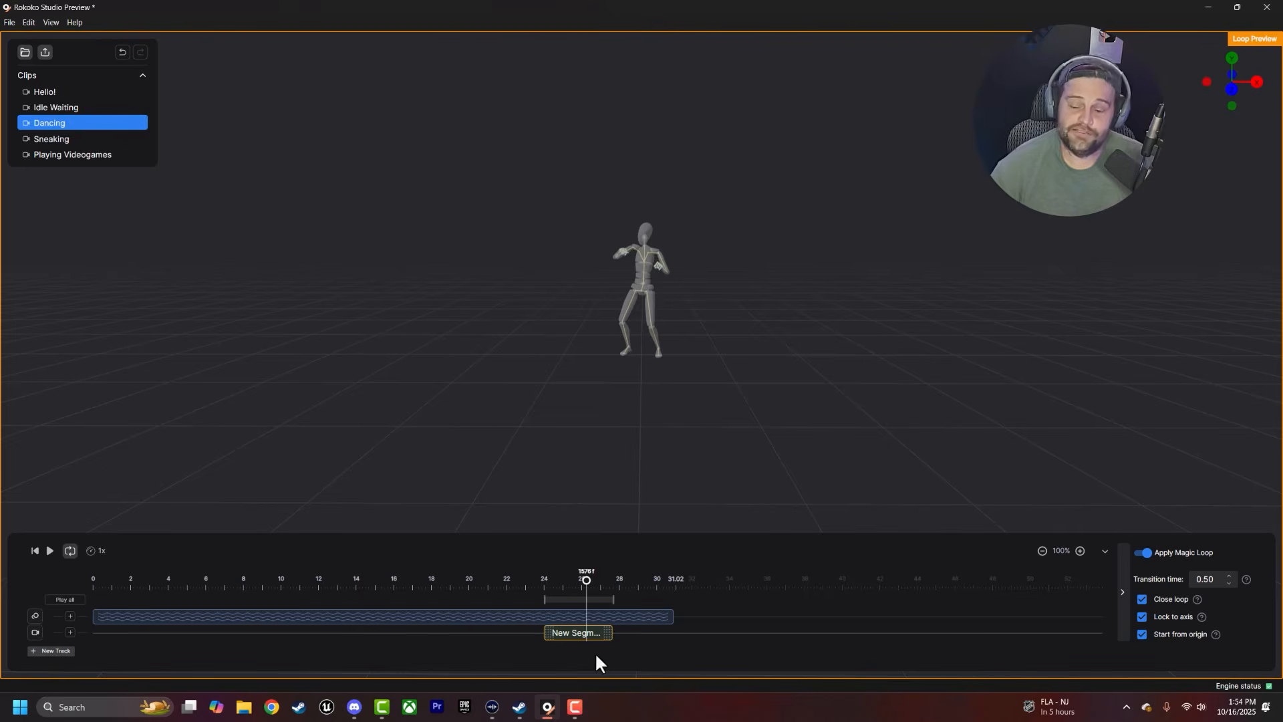
Step: Export the segment as FBX with the Default skeleton, saving it as Dancing-Loop in the UE5 folder
{"action": "right_click", "coordinate": [563, 633]}
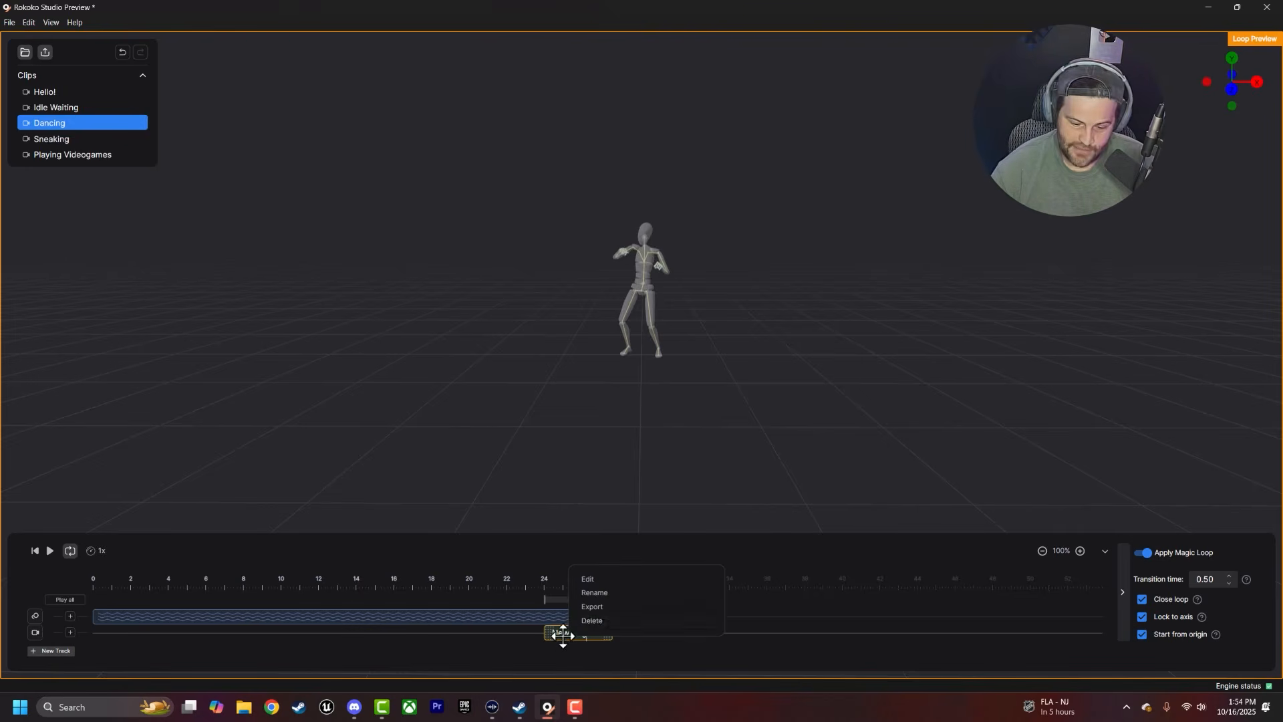
{"action": "left_click", "coordinate": [588, 609]}
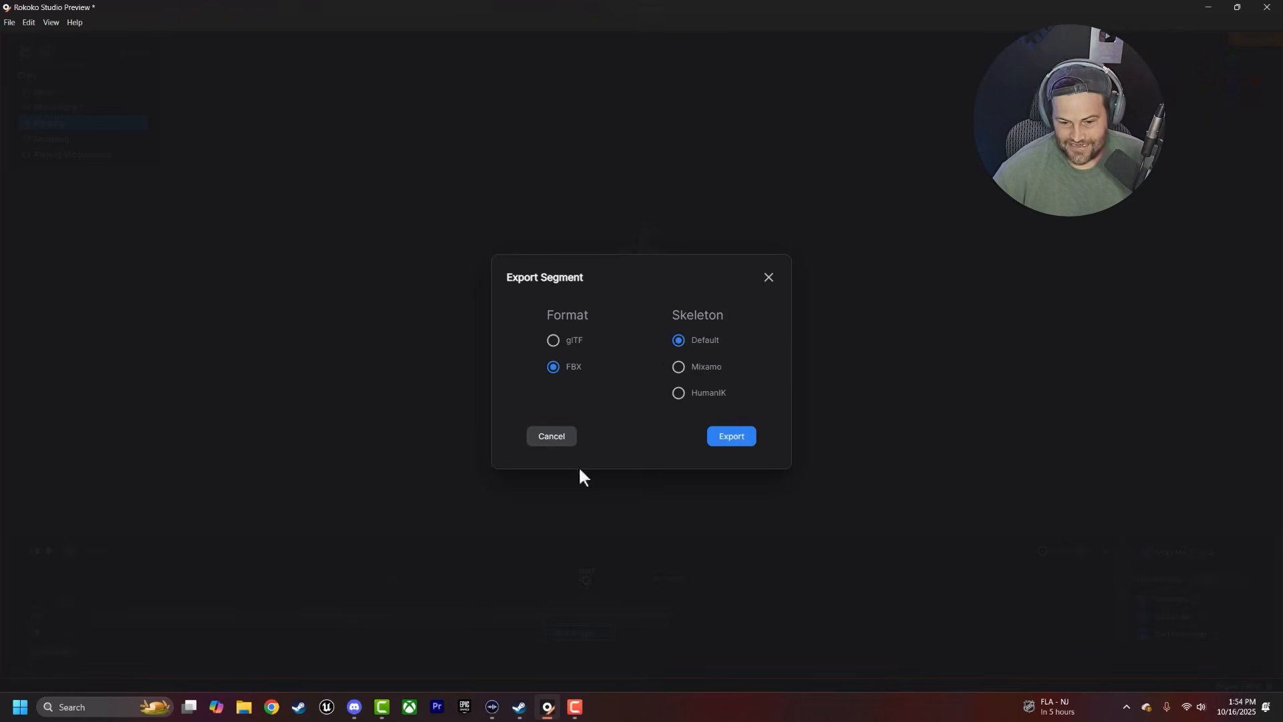
{"action": "left_click", "coordinate": [731, 438]}
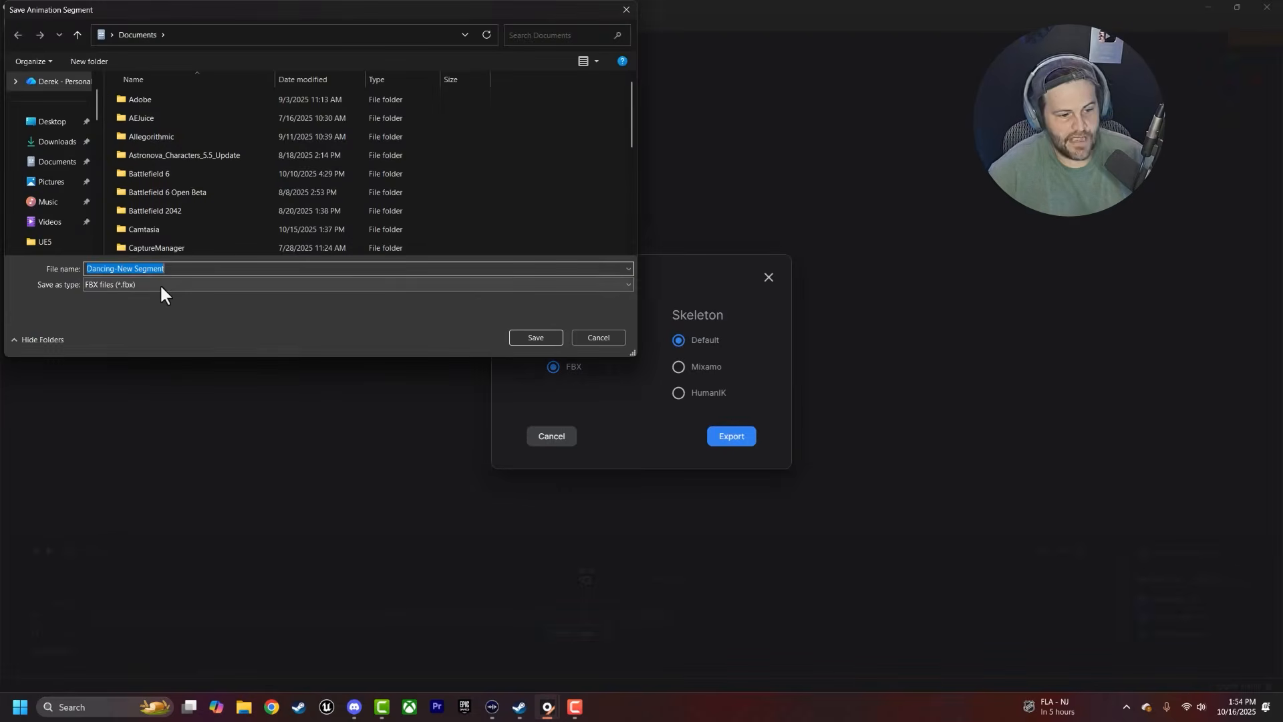
{"action": "left_click", "coordinate": [115, 268]}
{"action": "key", "text": "BackSpace"}
{"action": "type", "text": "Loop"}
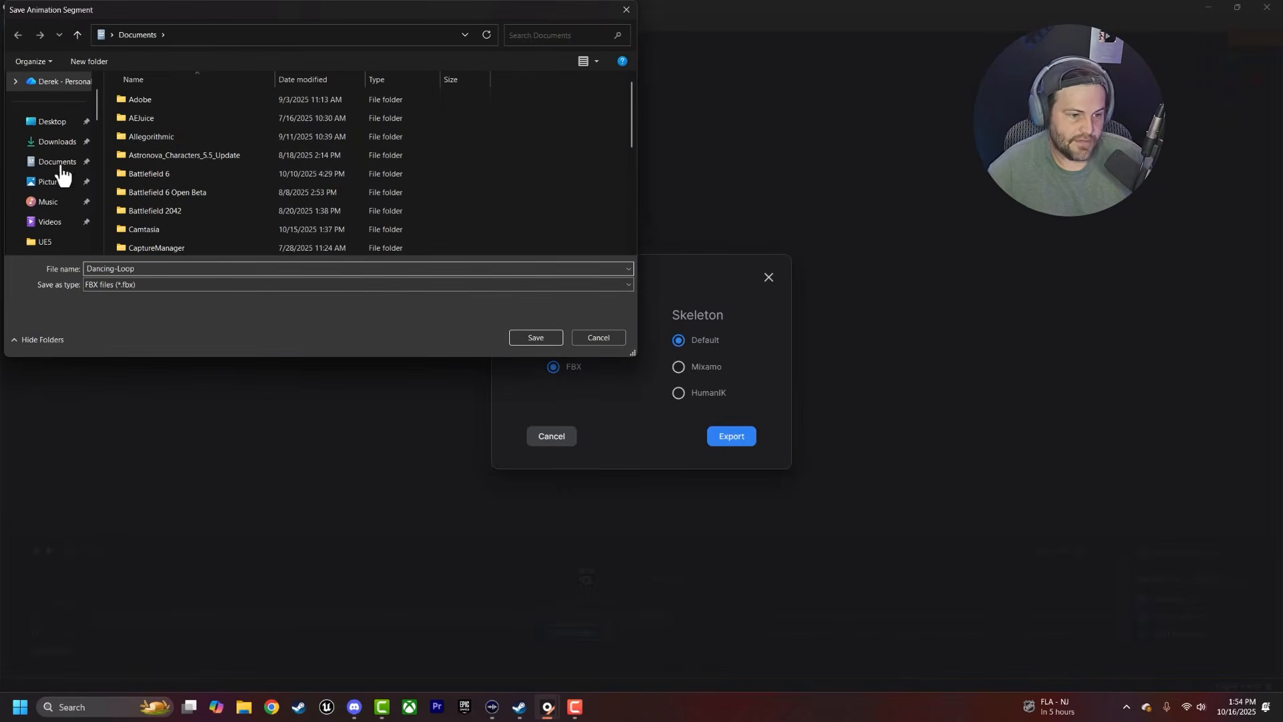
{"action": "left_click", "coordinate": [45, 241]}
{"action": "left_click", "coordinate": [531, 337]}
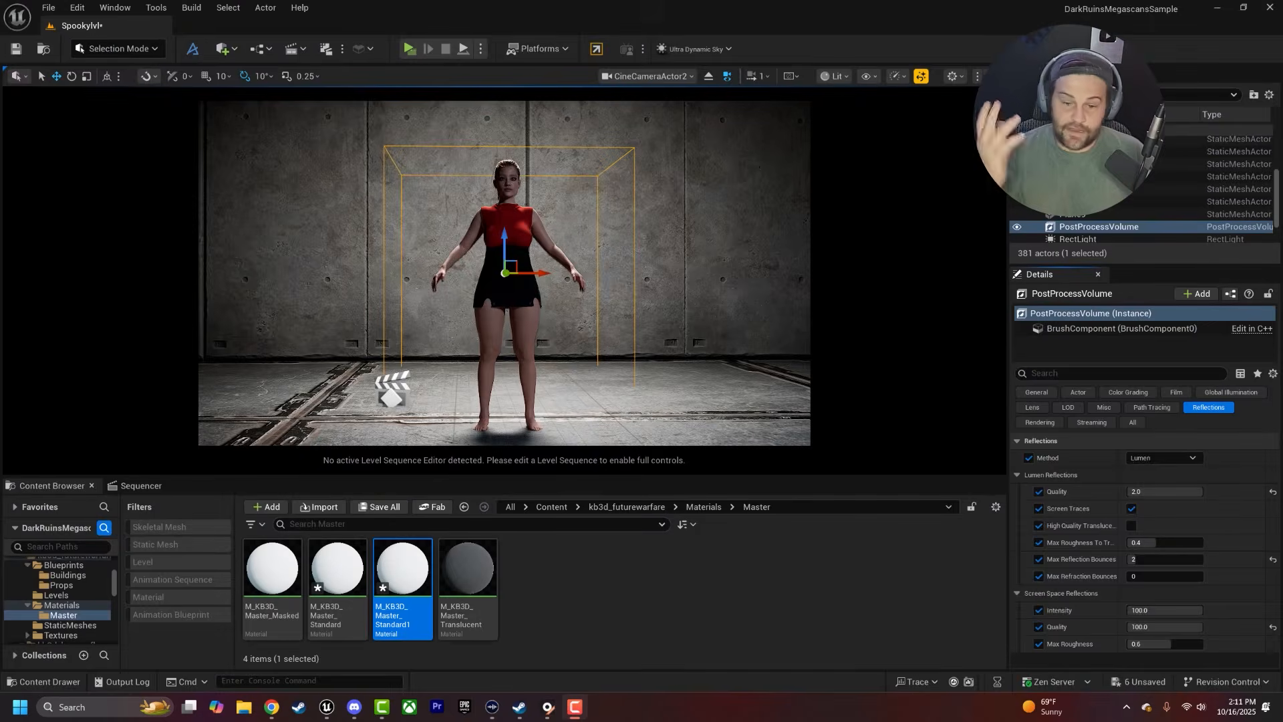
Step: In Unreal Engine, add a new level sequence named rokoko to the Content folder
{"action": "left_click", "coordinate": [142, 486]}
{"action": "left_click", "coordinate": [292, 48]}
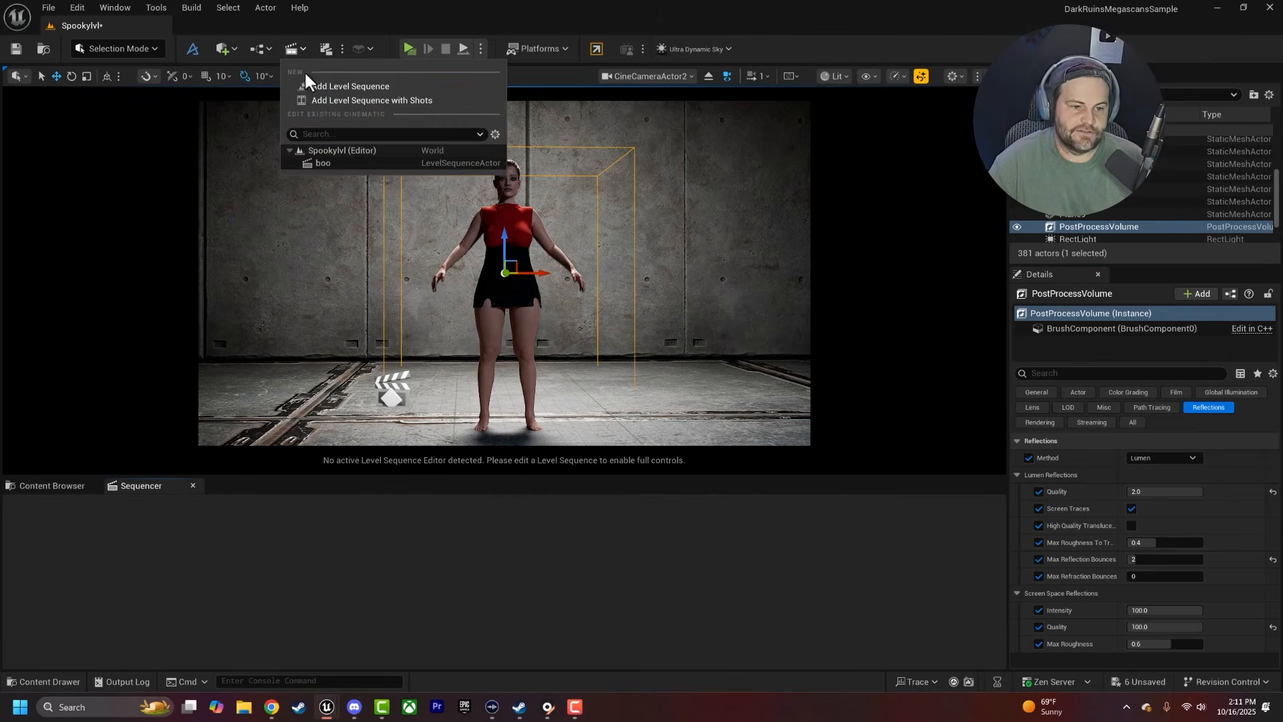
{"action": "left_click", "coordinate": [319, 87]}
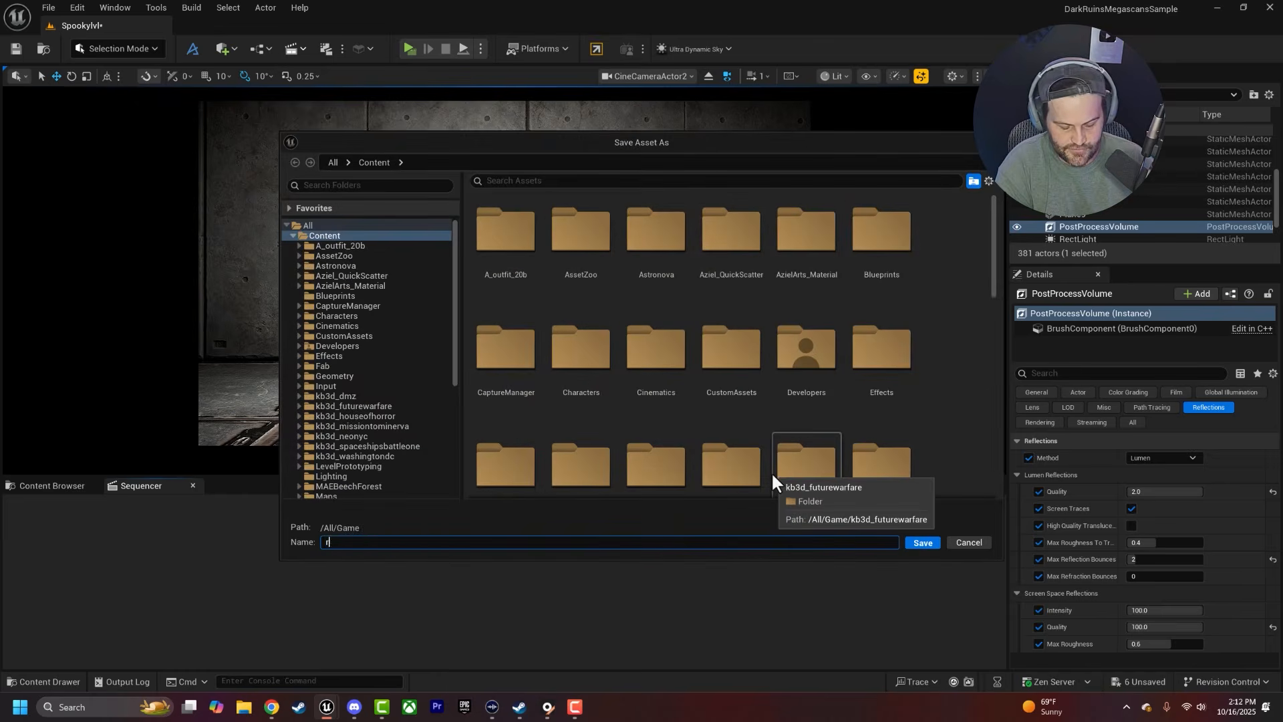
{"action": "type", "text": "rokoko"}
{"action": "key", "text": "Return"}
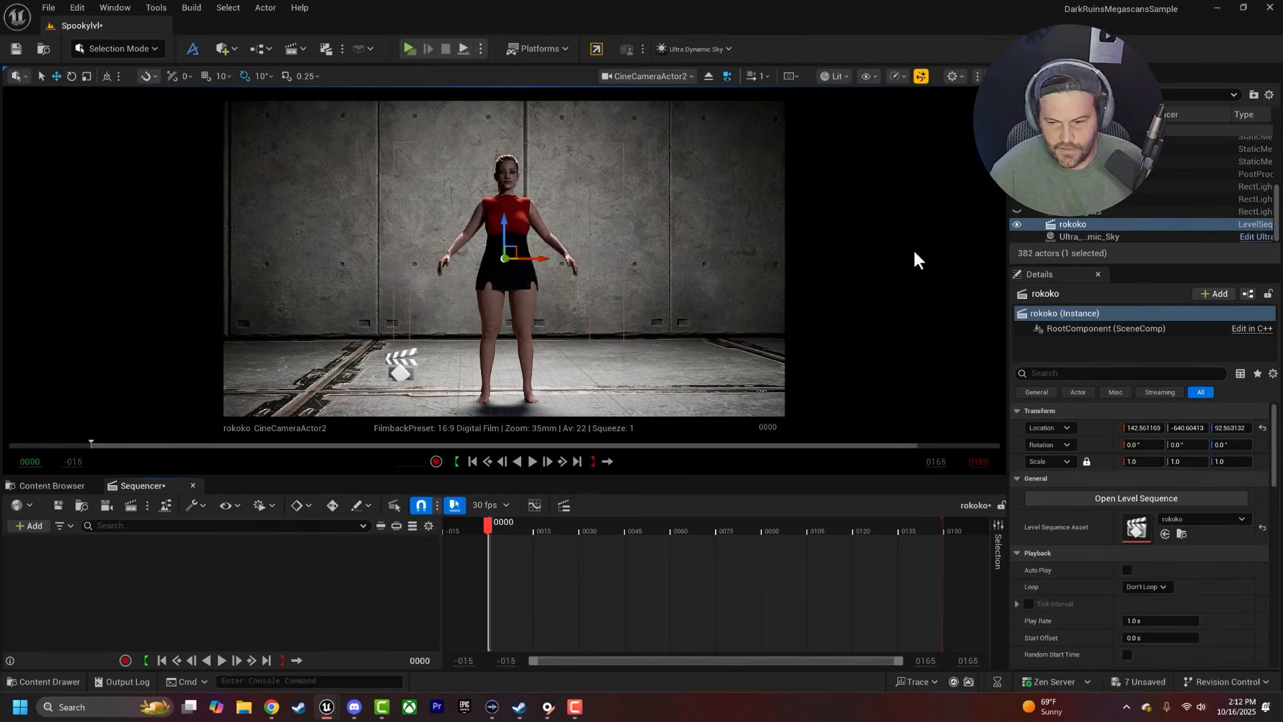
Step: Add the BP_Victim_1 character to the rokoko sequence and undo the unintended element moves
{"action": "scroll", "coordinate": [1088, 212], "scroll_direction": "up", "scroll_amount": 5}
{"action": "scroll", "coordinate": [1096, 187], "scroll_direction": "up", "scroll_amount": 1}
{"action": "left_click_drag", "start_coordinate": [1096, 154], "coordinate": [172, 579]}
{"action": "key", "text": "ctrl+z"}
{"action": "key", "text": "ctrl+z"}
{"action": "key", "text": "ctrl+z"}
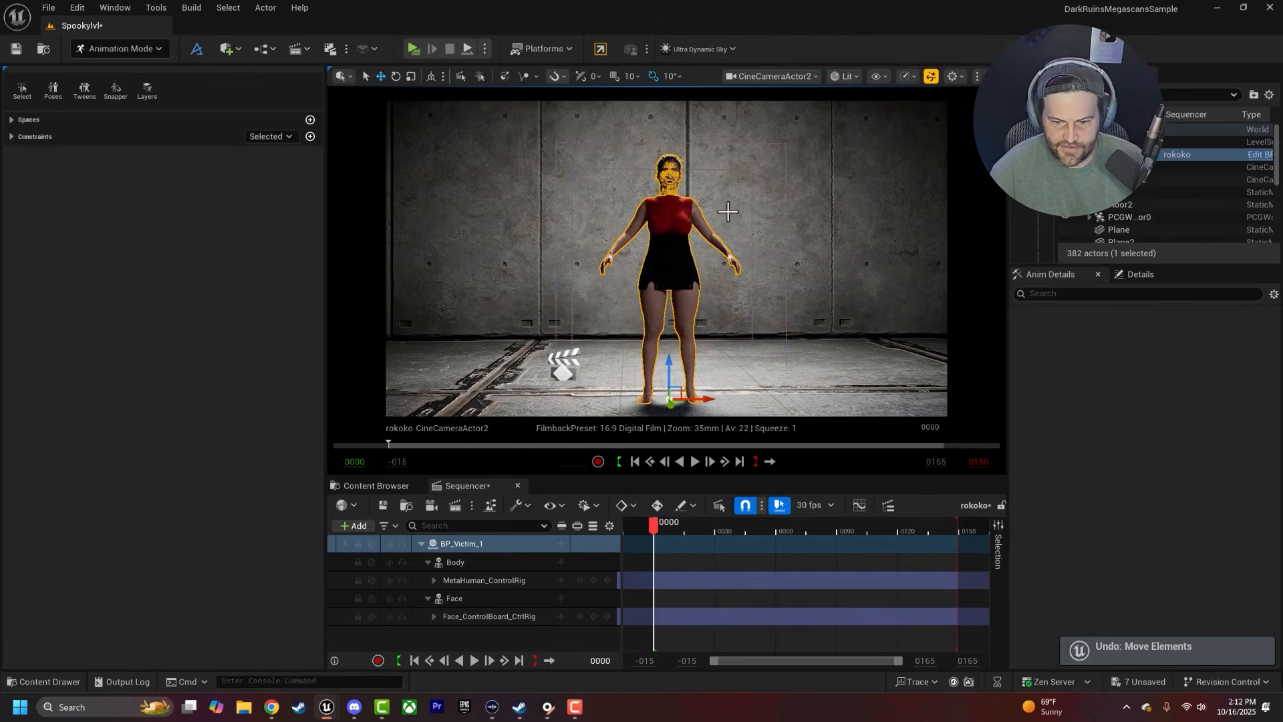
Step: Delete the MetaHuman_ControlRig track under BP_Victim_1's Body in the sequence
{"action": "left_click", "coordinate": [400, 485]}
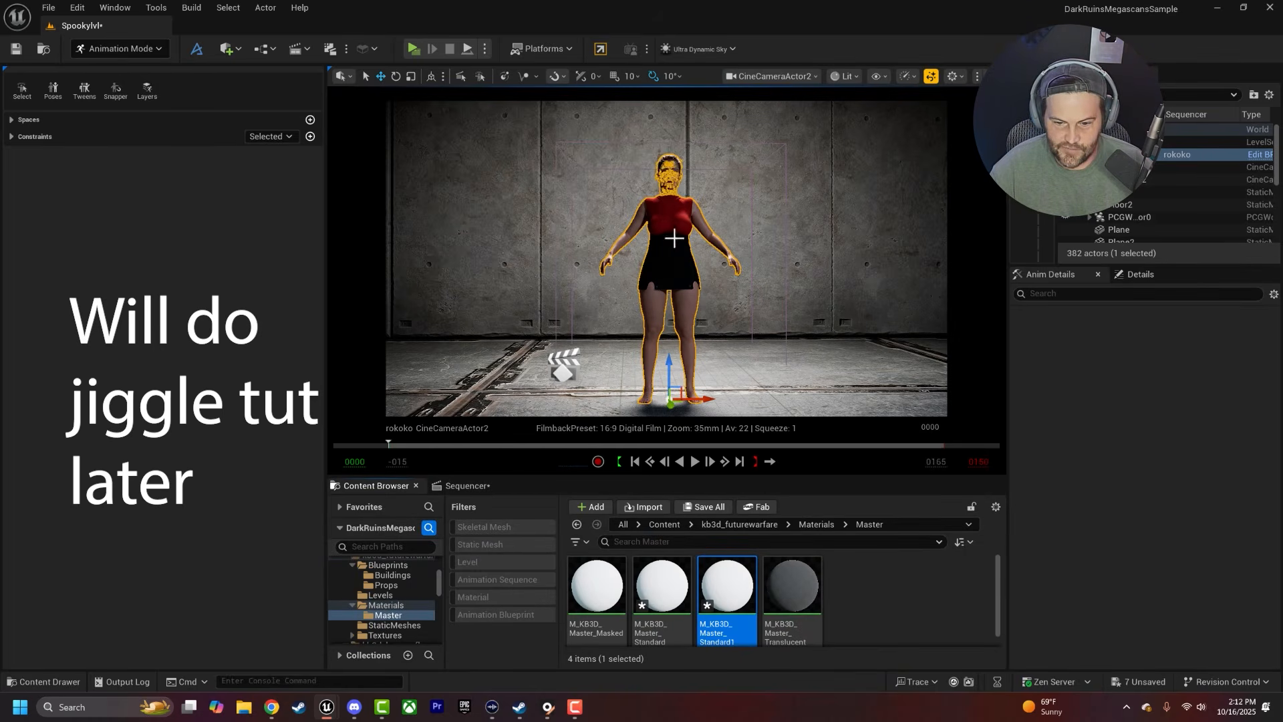
{"action": "left_click", "coordinate": [468, 485]}
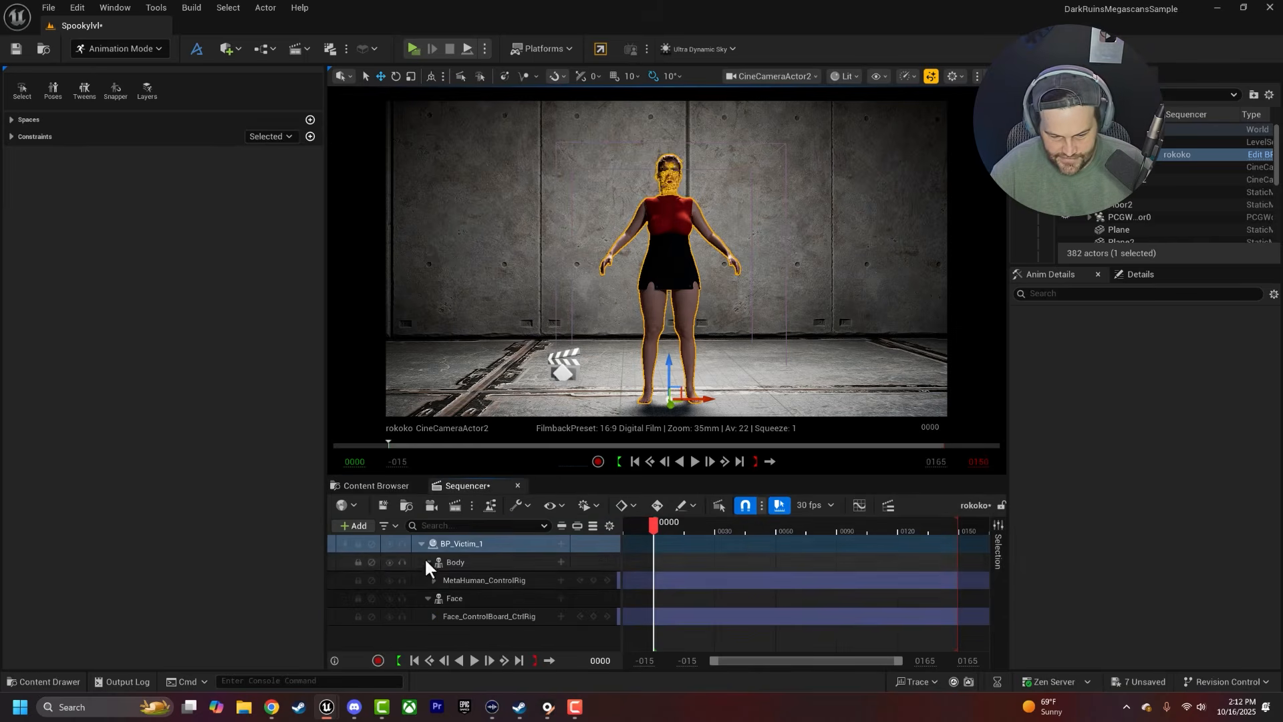
{"action": "left_click", "coordinate": [478, 580]}
{"action": "key", "text": "Delete"}
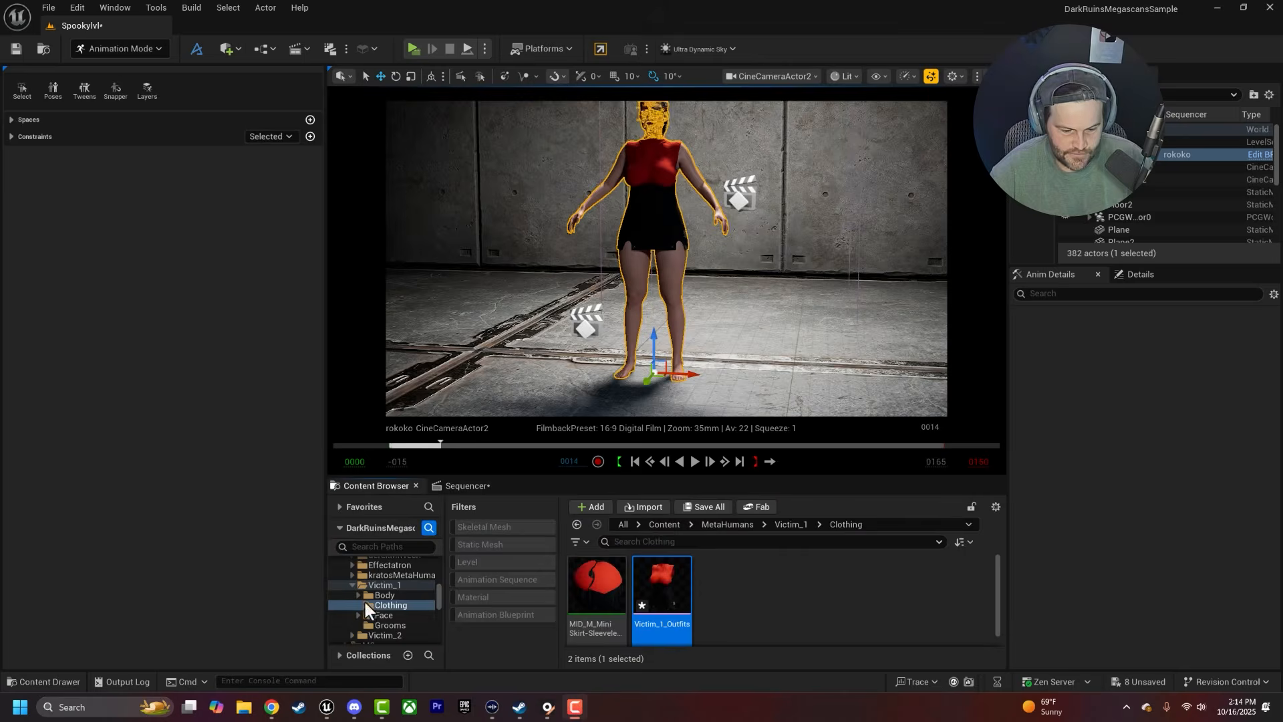
Step: Create a folder named rokoko in the project's Content folder and open it
{"action": "left_click", "coordinate": [352, 585]}
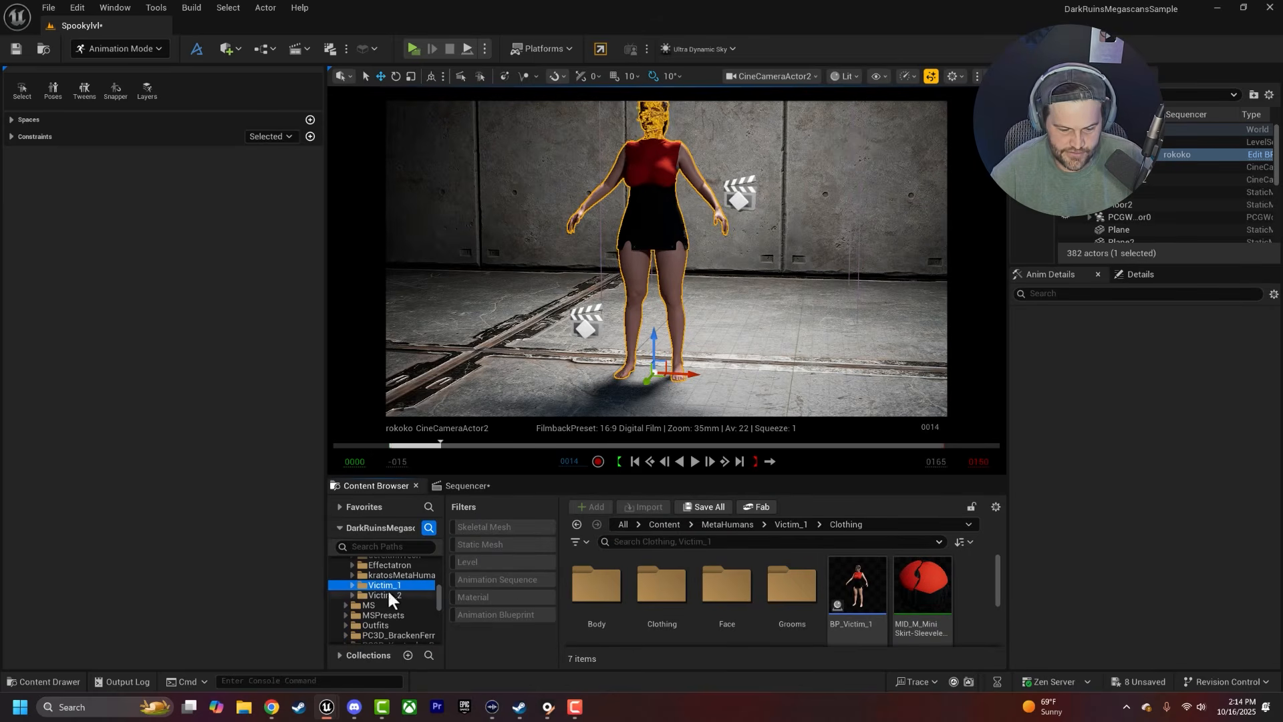
{"action": "right_click", "coordinate": [335, 567]}
{"action": "key", "text": "Escape"}
{"action": "scroll", "coordinate": [381, 609], "scroll_direction": "up", "scroll_amount": 10}
{"action": "left_click", "coordinate": [383, 572]}
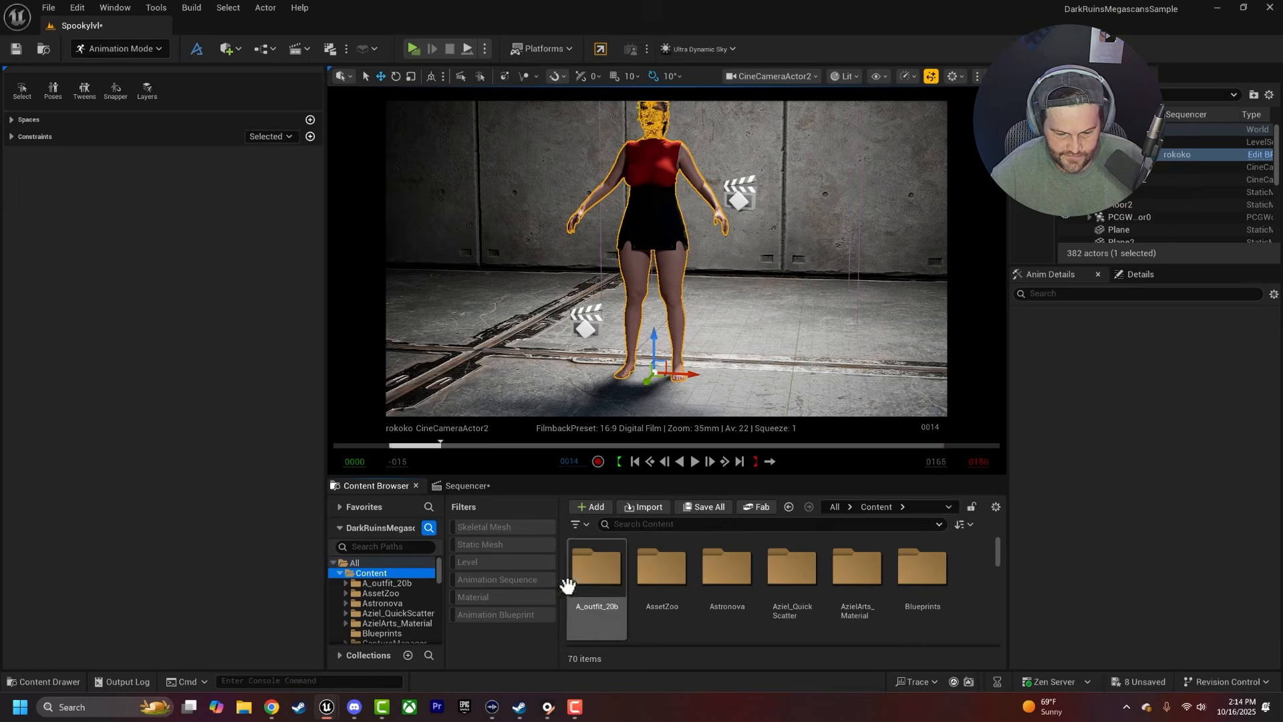
{"action": "right_click", "coordinate": [955, 548]}
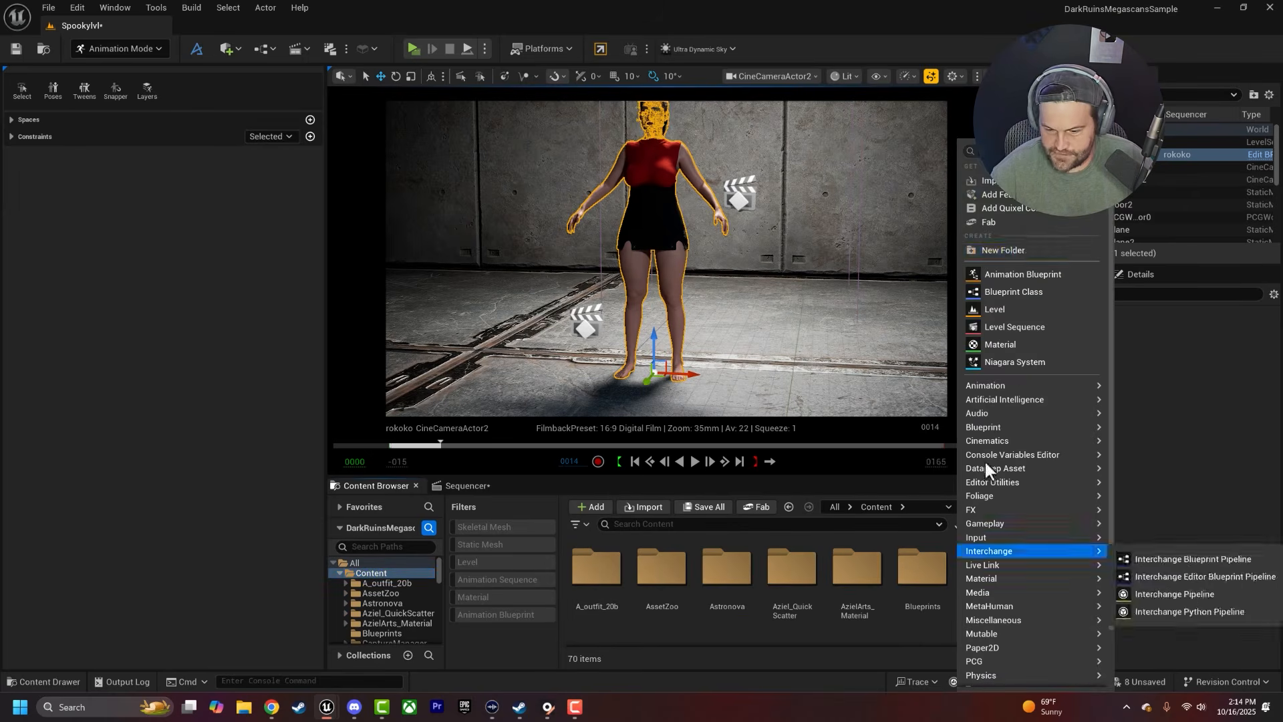
{"action": "left_click", "coordinate": [989, 251]}
{"action": "type", "text": "rokoko"}
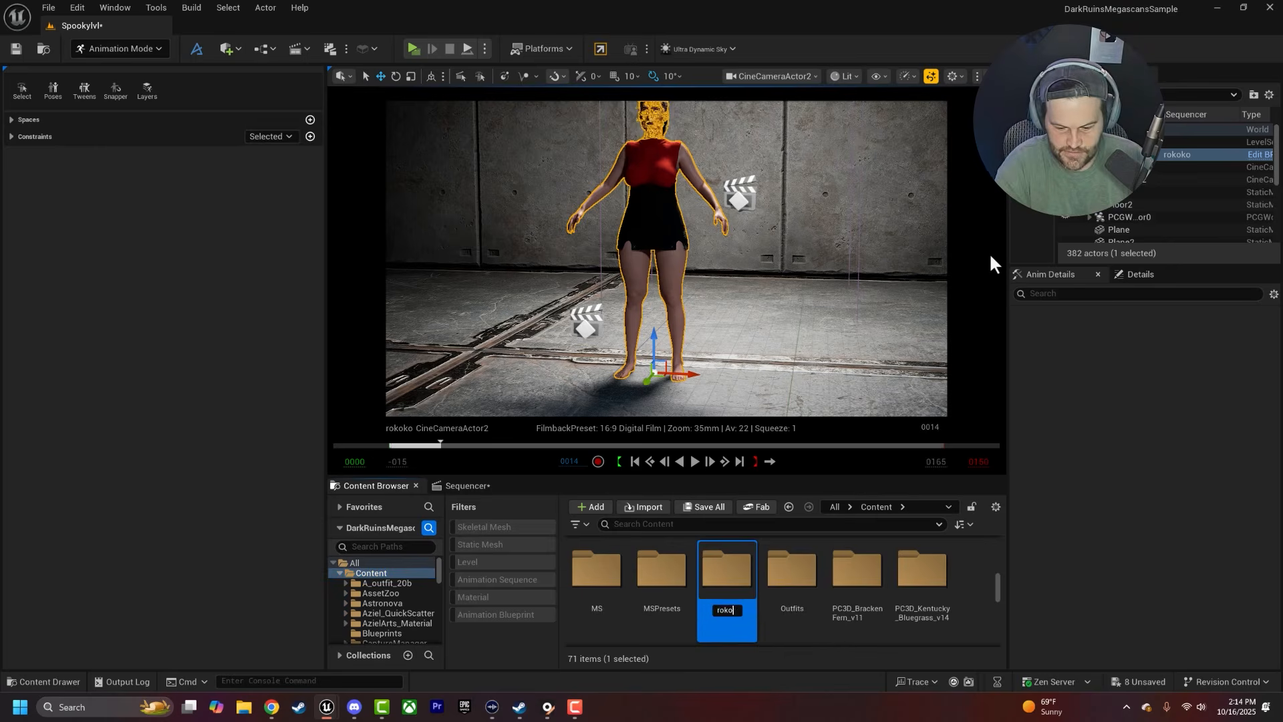
{"action": "key", "text": "Return"}
{"action": "double_click", "coordinate": [723, 564]}
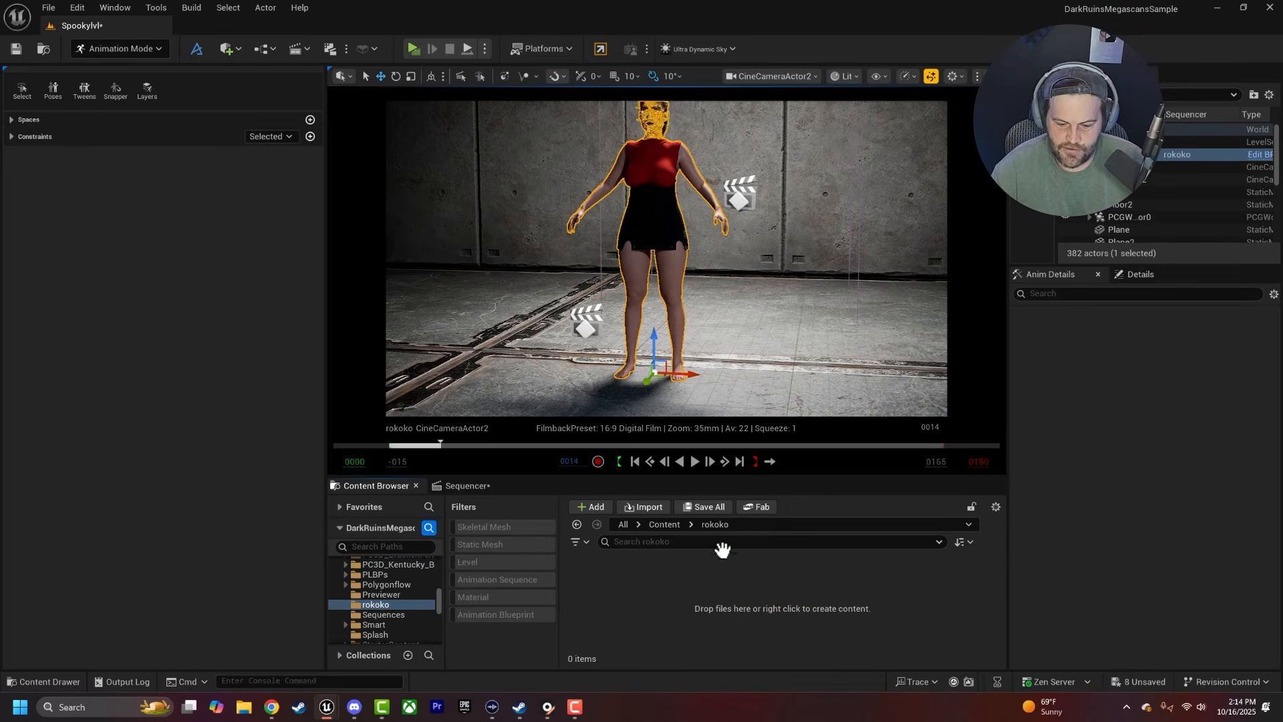
{"action": "right_click", "coordinate": [675, 576]}
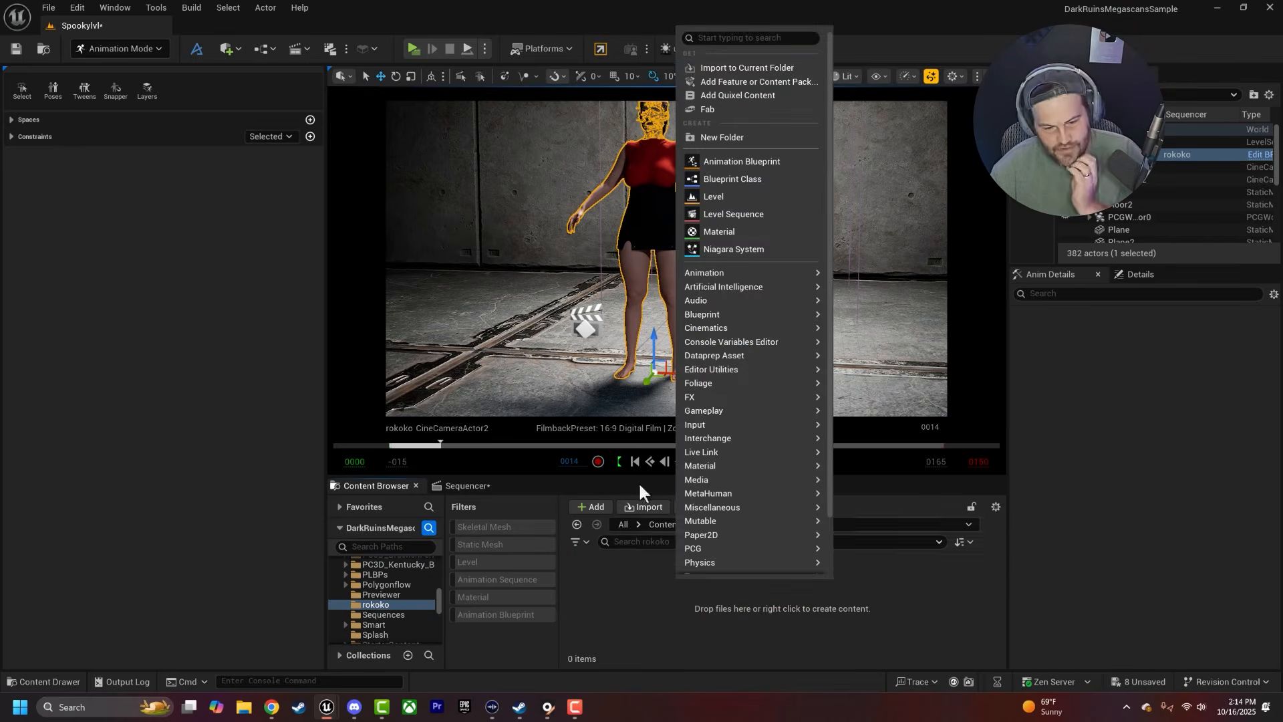
{"action": "left_click", "coordinate": [637, 595]}
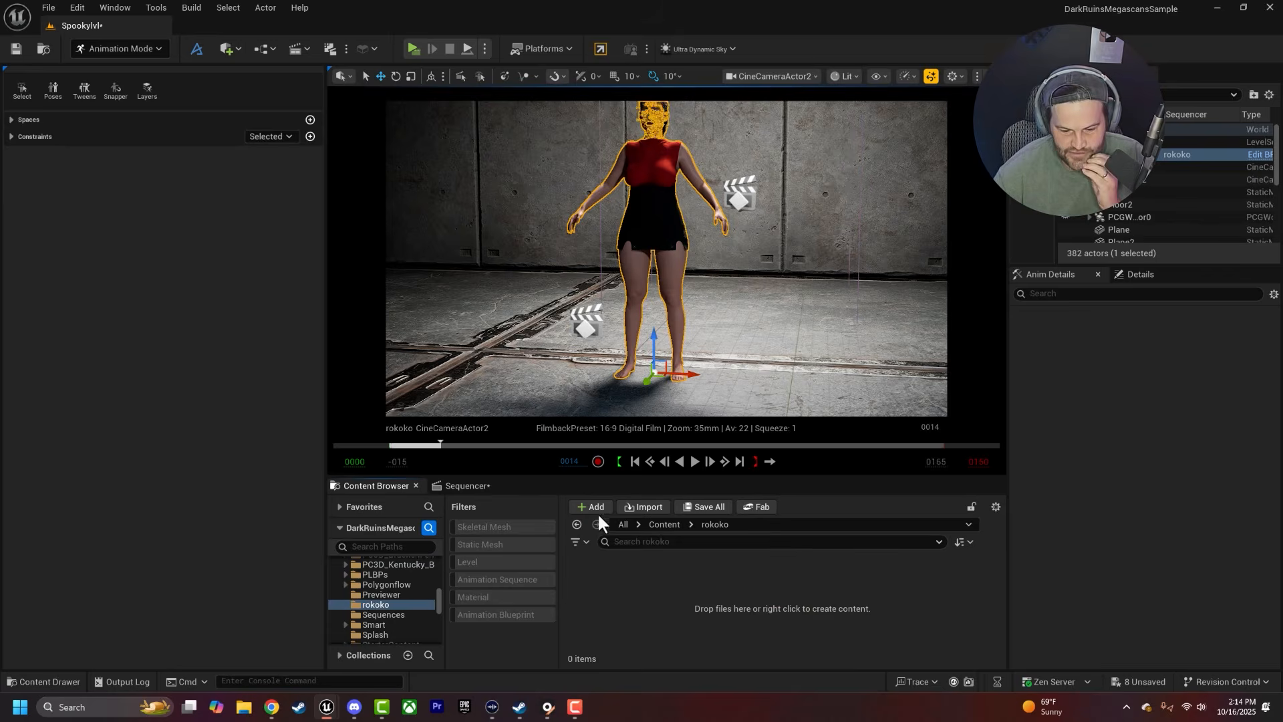
{"action": "left_click", "coordinate": [643, 508]}
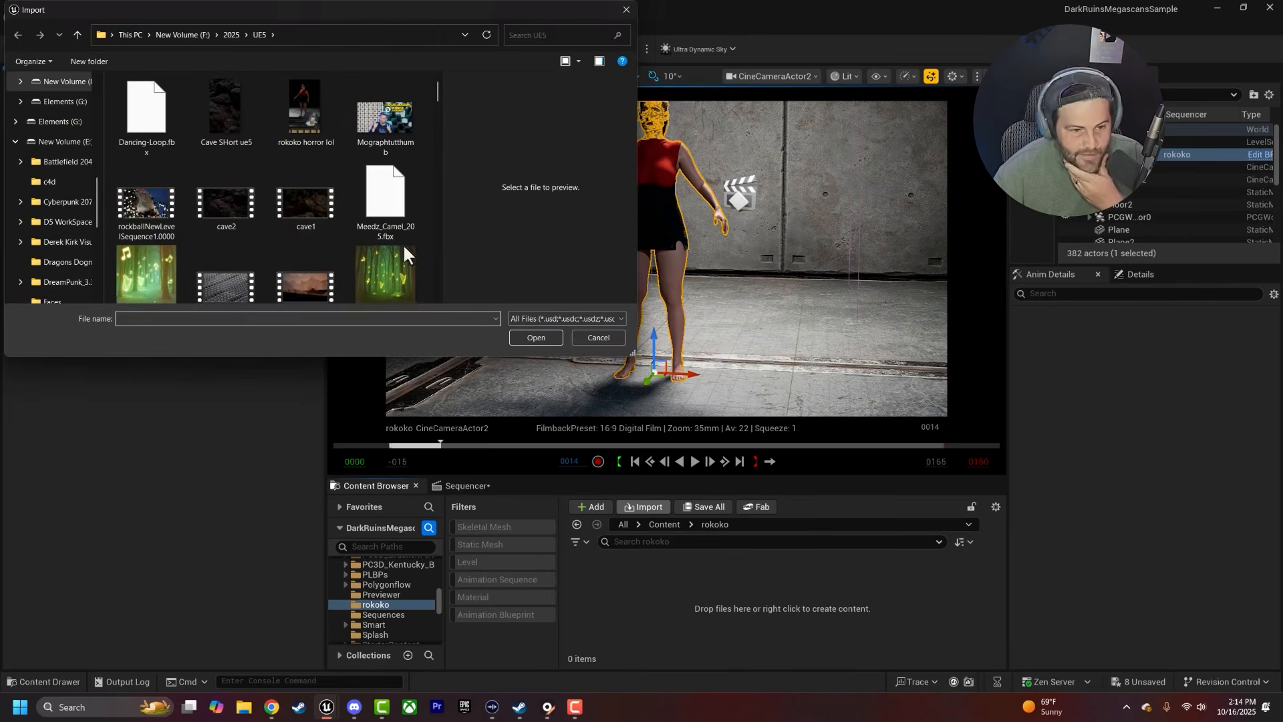
{"action": "left_click", "coordinate": [163, 103]}
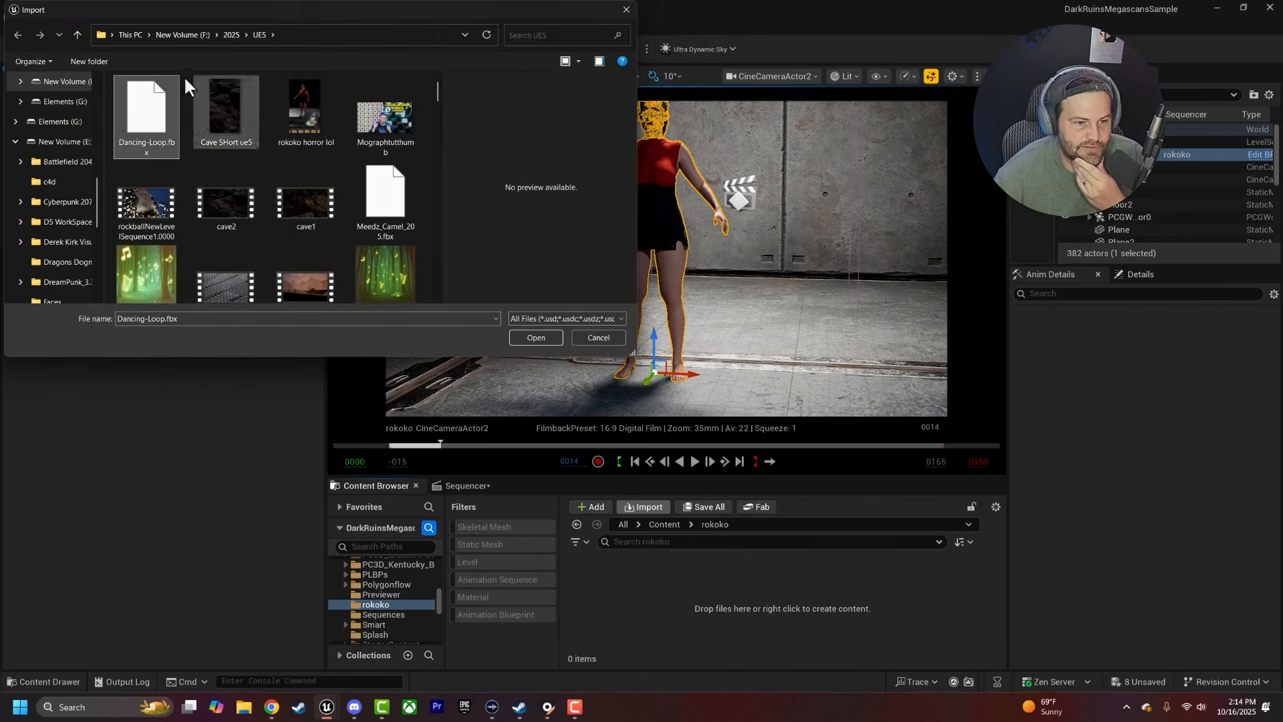
{"action": "left_click", "coordinate": [536, 338]}
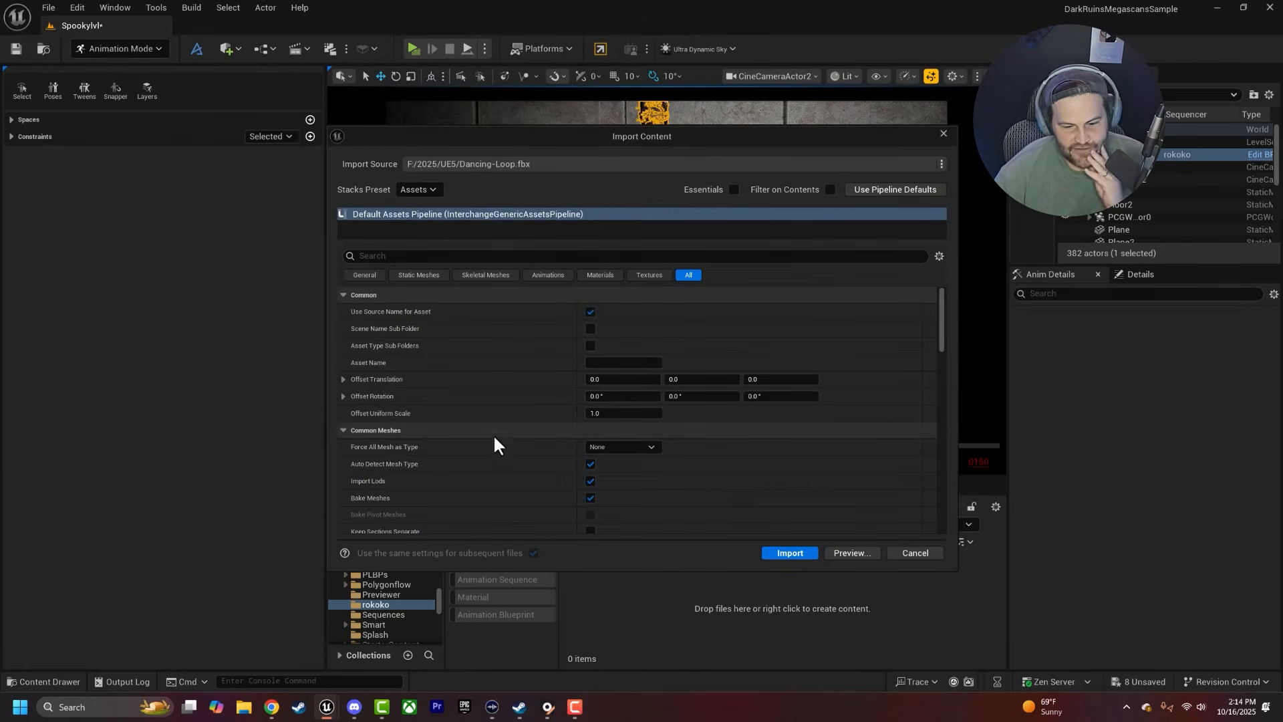
{"action": "scroll", "coordinate": [492, 421], "scroll_direction": "down", "scroll_amount": 3}
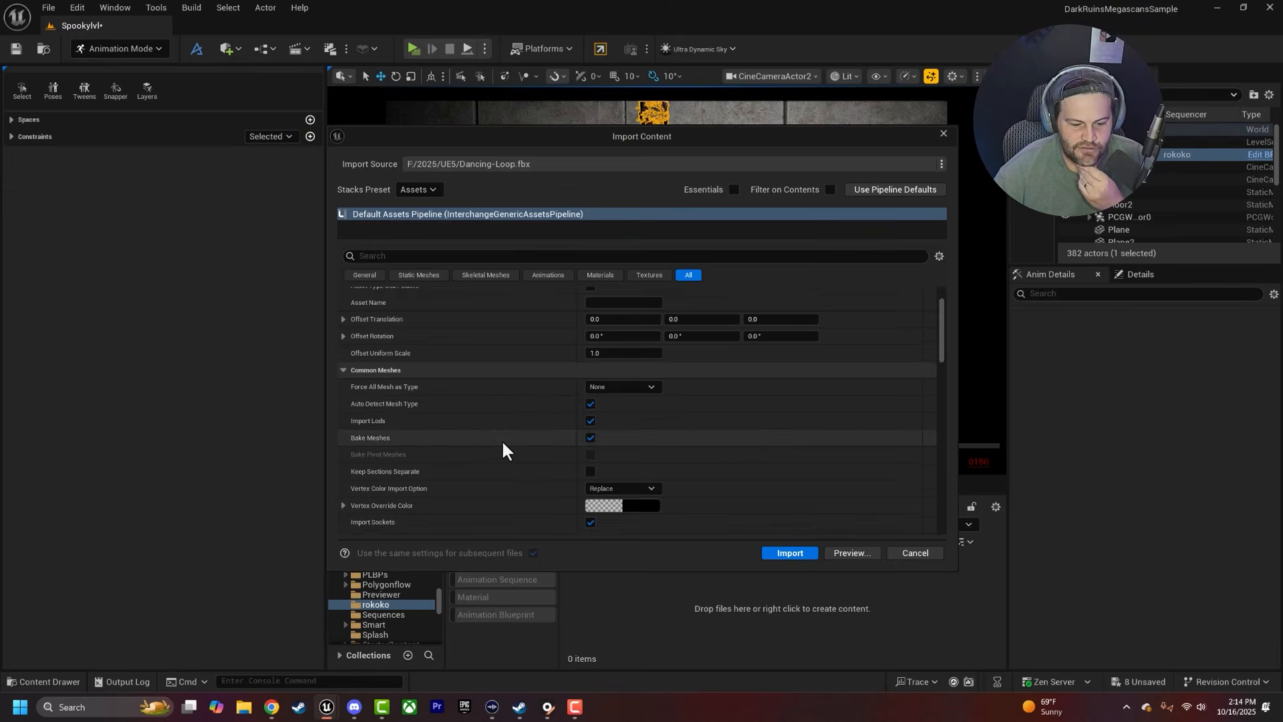
{"action": "scroll", "coordinate": [503, 442], "scroll_direction": "down", "scroll_amount": 5}
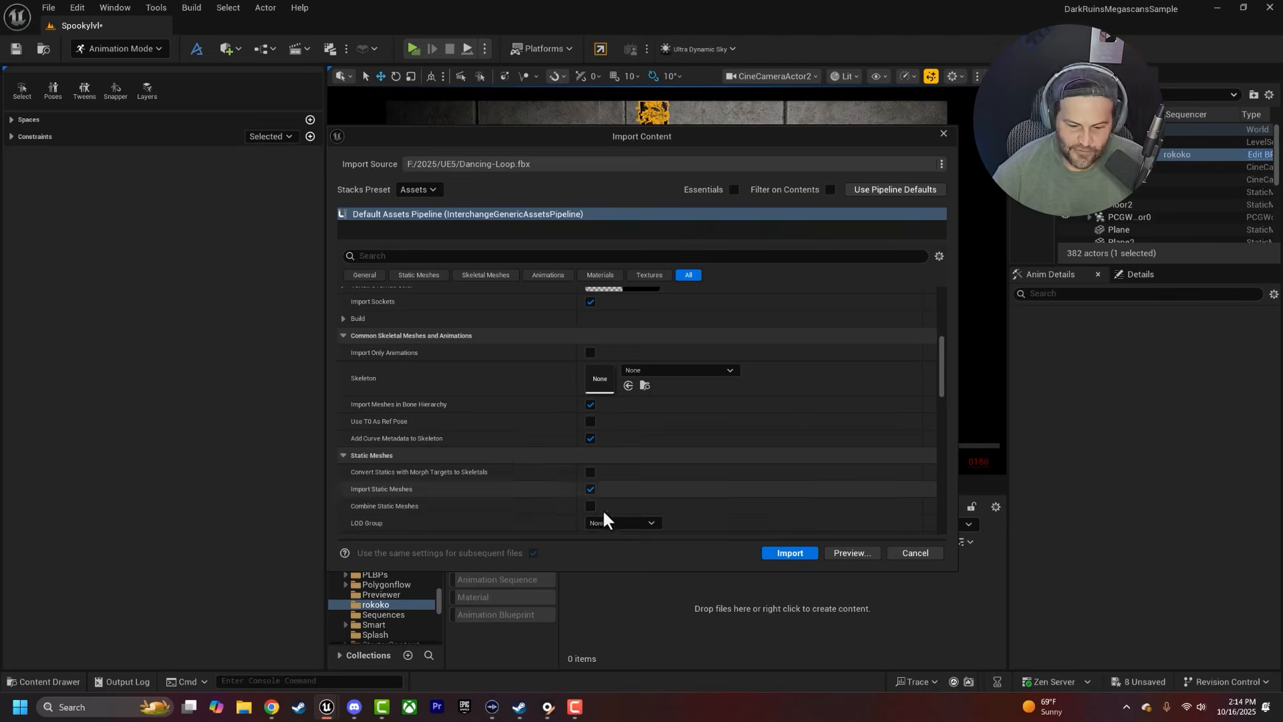
{"action": "left_click", "coordinate": [919, 552]}
Step: Import Dancing-Loop.fbx into the rokoko folder as FBX animation, importing all of its content with the default options
{"action": "right_click", "coordinate": [651, 593]}
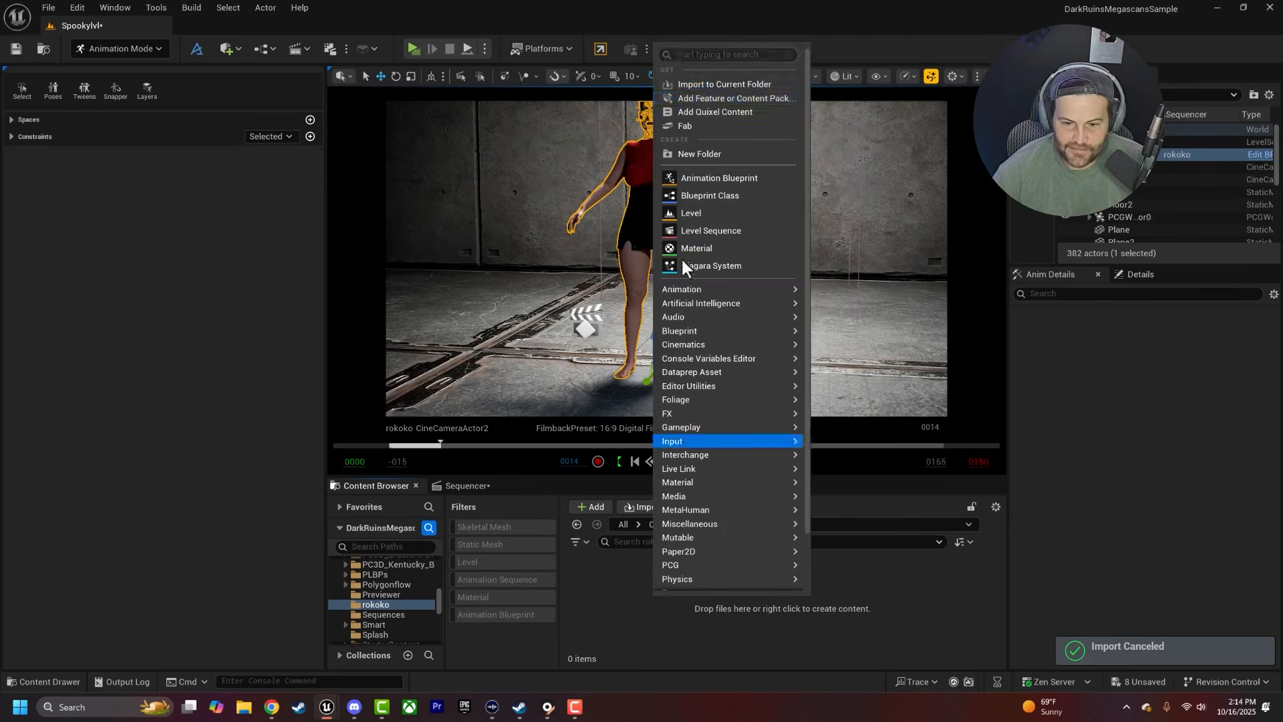
{"action": "left_click", "coordinate": [715, 84]}
{"action": "left_click", "coordinate": [564, 320]}
{"action": "key", "text": "End"}
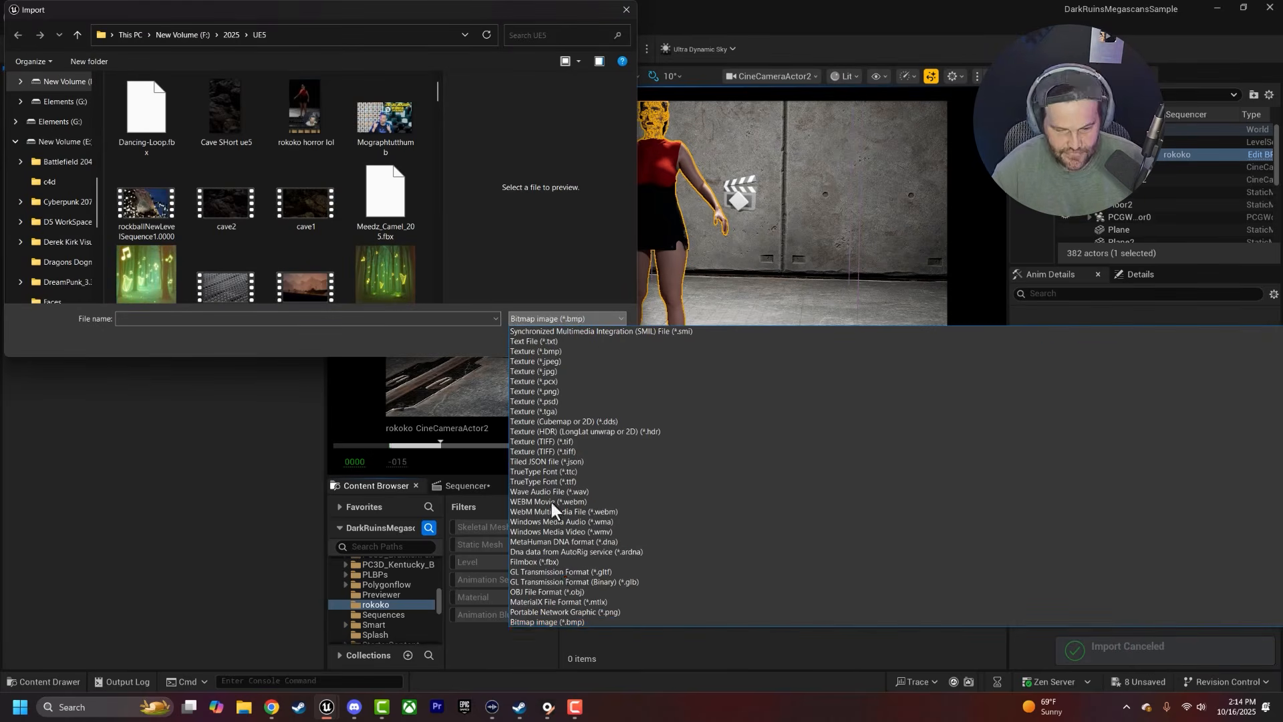
{"action": "scroll", "coordinate": [555, 508], "scroll_direction": "up", "scroll_amount": 15}
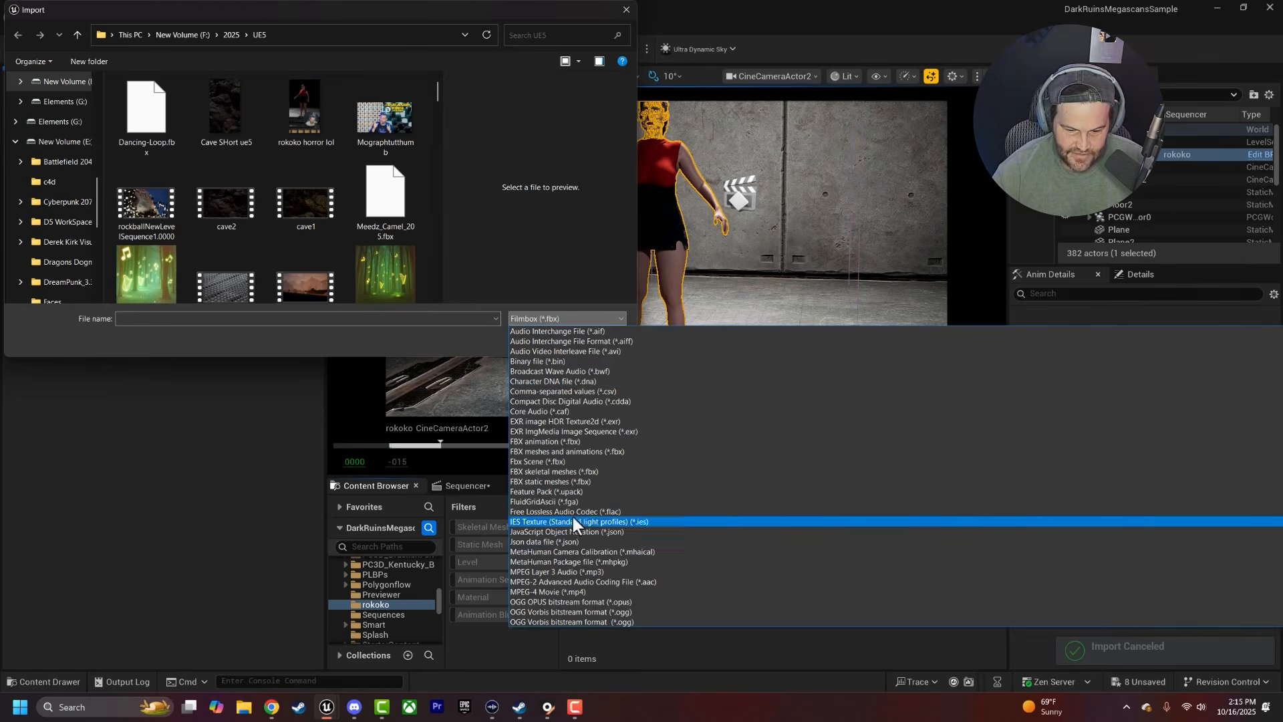
{"action": "left_click", "coordinate": [550, 441]}
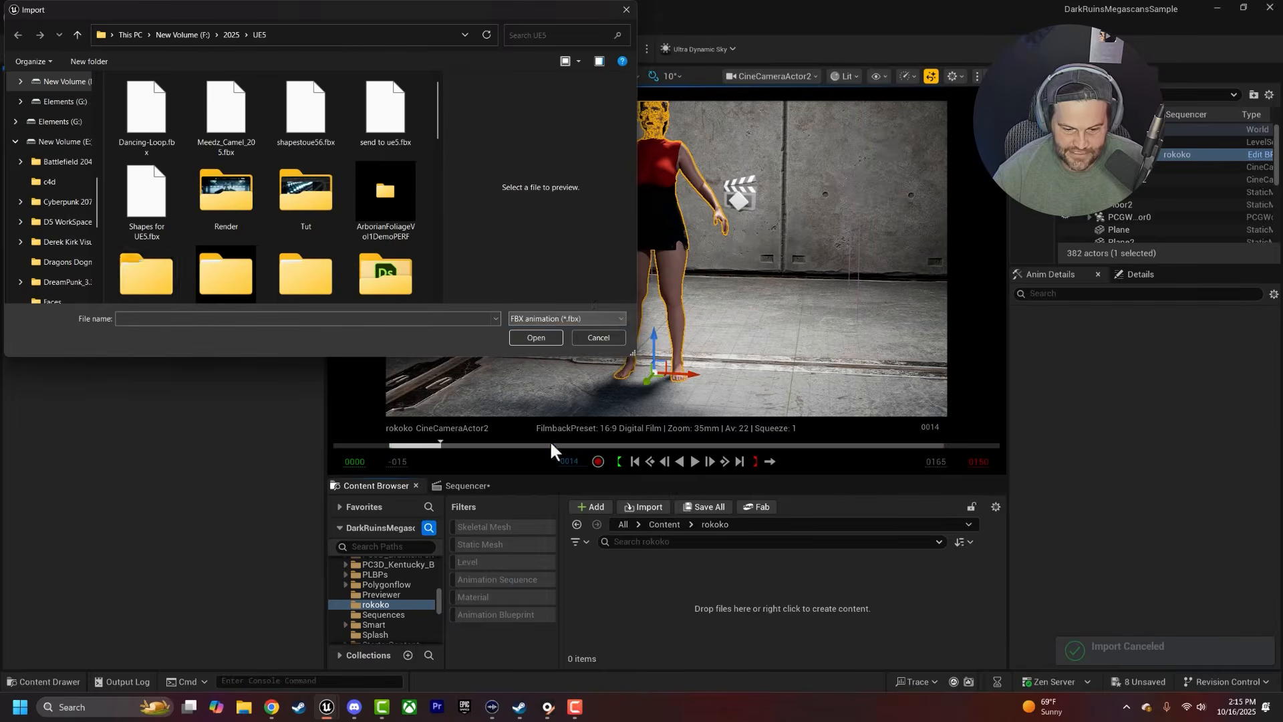
{"action": "left_click", "coordinate": [144, 107]}
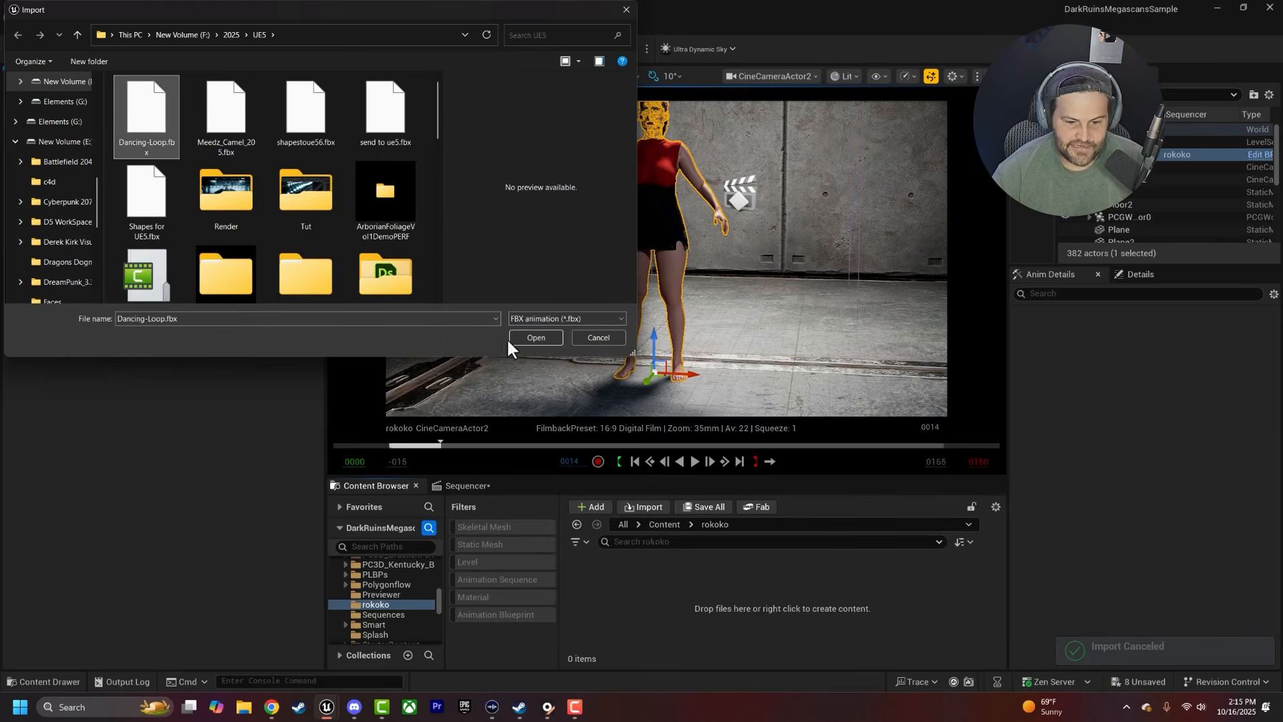
{"action": "left_click", "coordinate": [524, 337]}
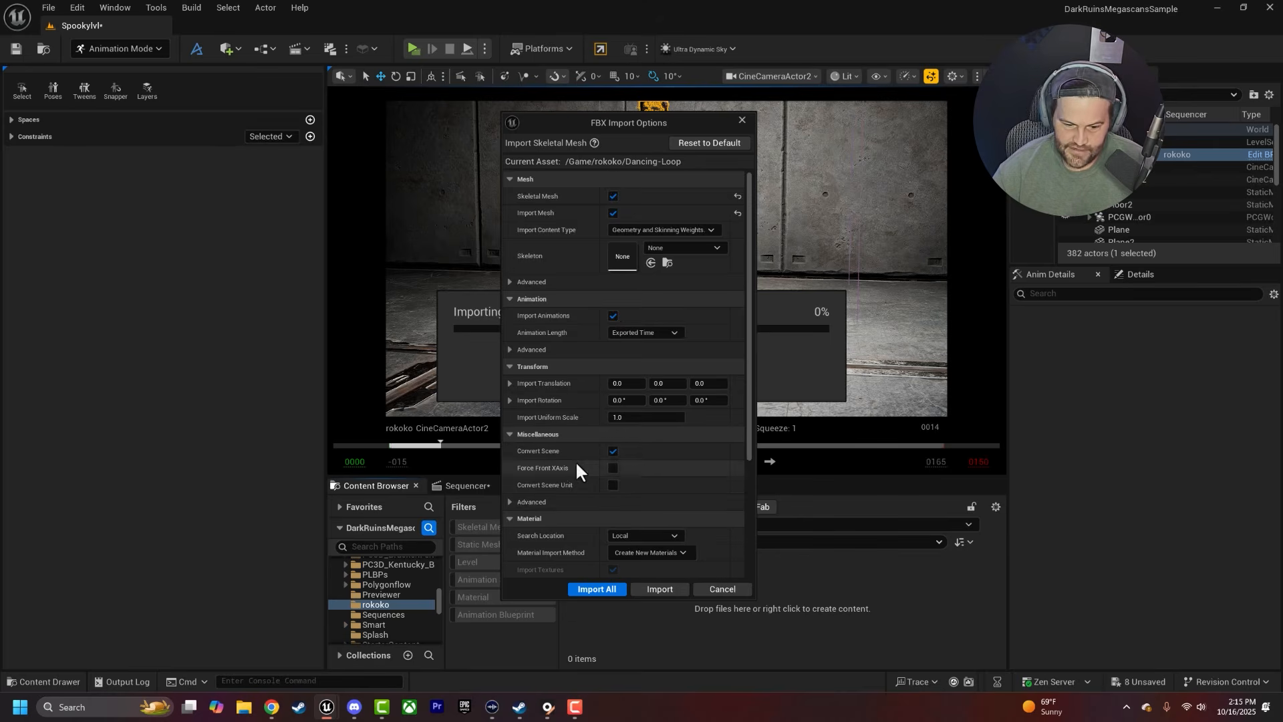
{"action": "scroll", "coordinate": [576, 464], "scroll_direction": "down", "scroll_amount": 4}
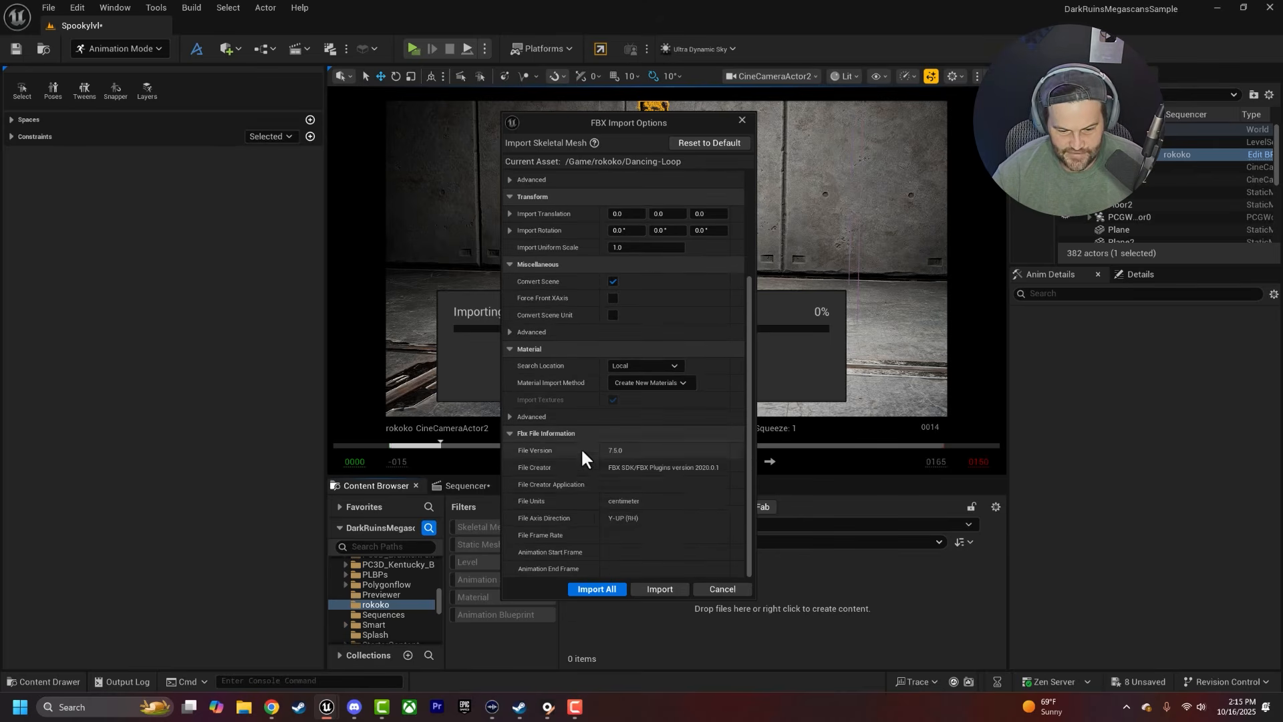
{"action": "left_click", "coordinate": [597, 589]}
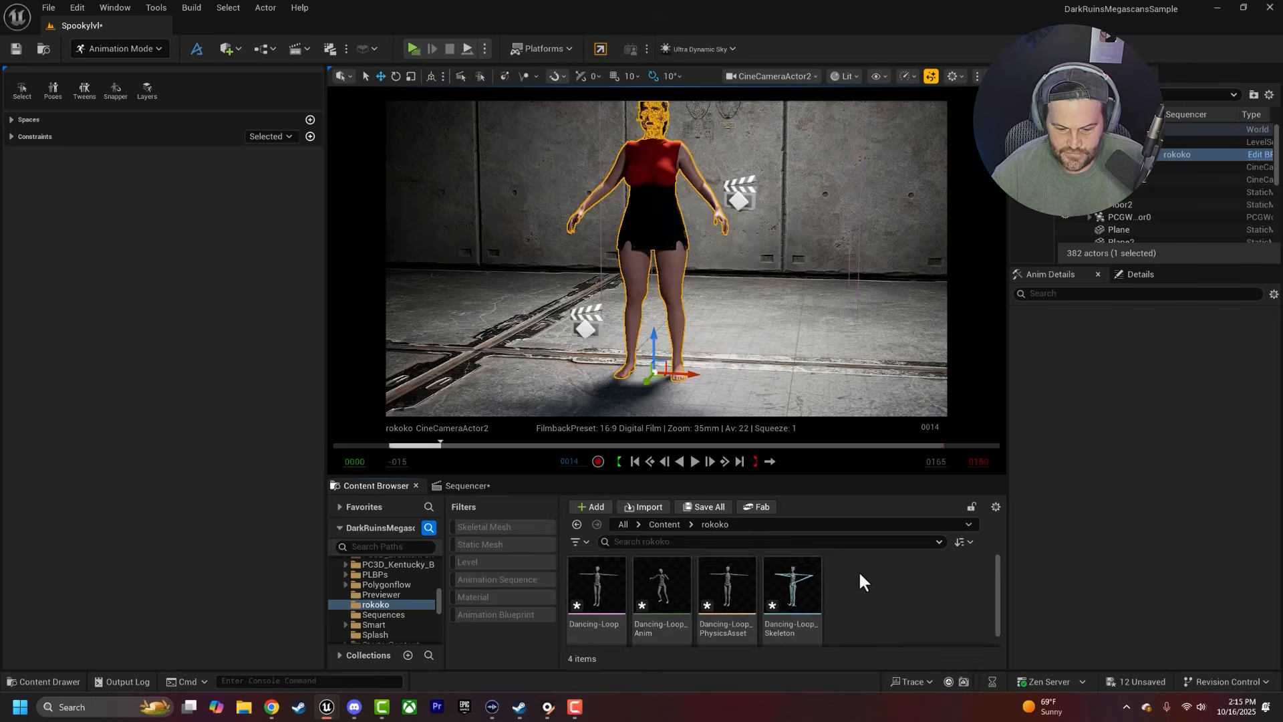
Step: Preview the imported Dancing-Loop_Anim in the animation editor and close the preview
{"action": "left_click", "coordinate": [653, 576]}
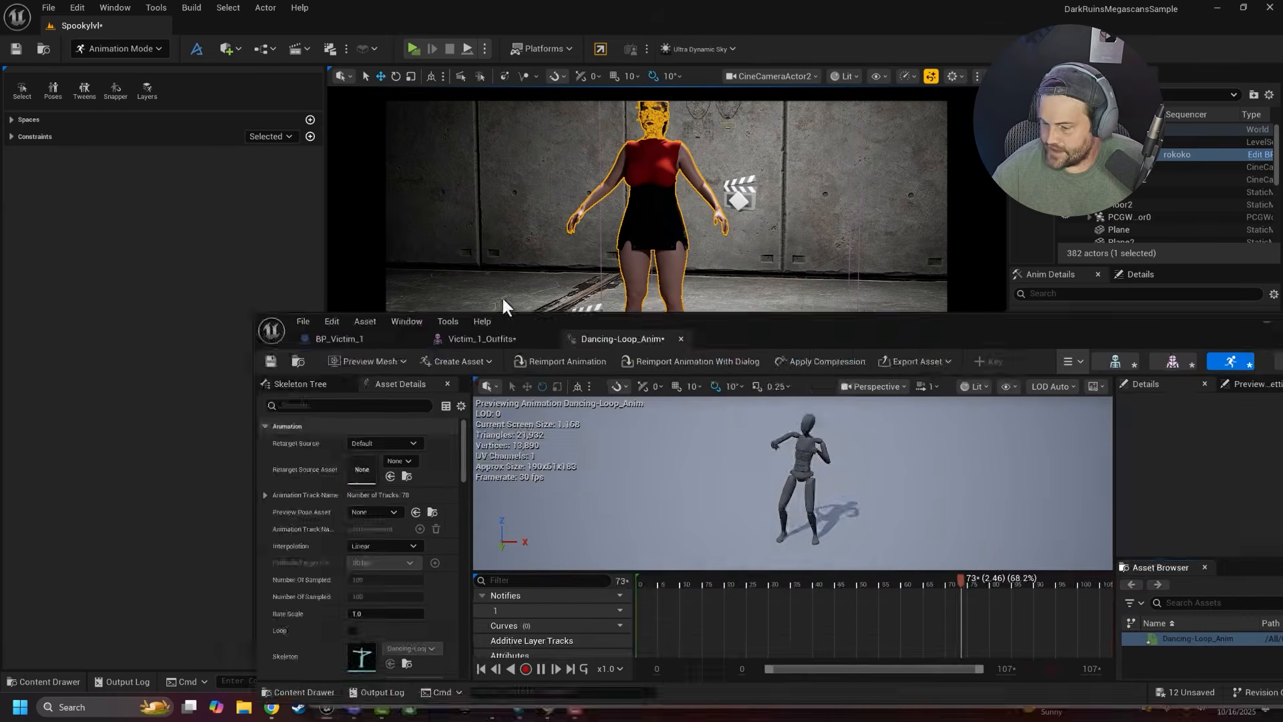
{"action": "left_click_drag", "start_coordinate": [502, 315], "coordinate": [294, 185]}
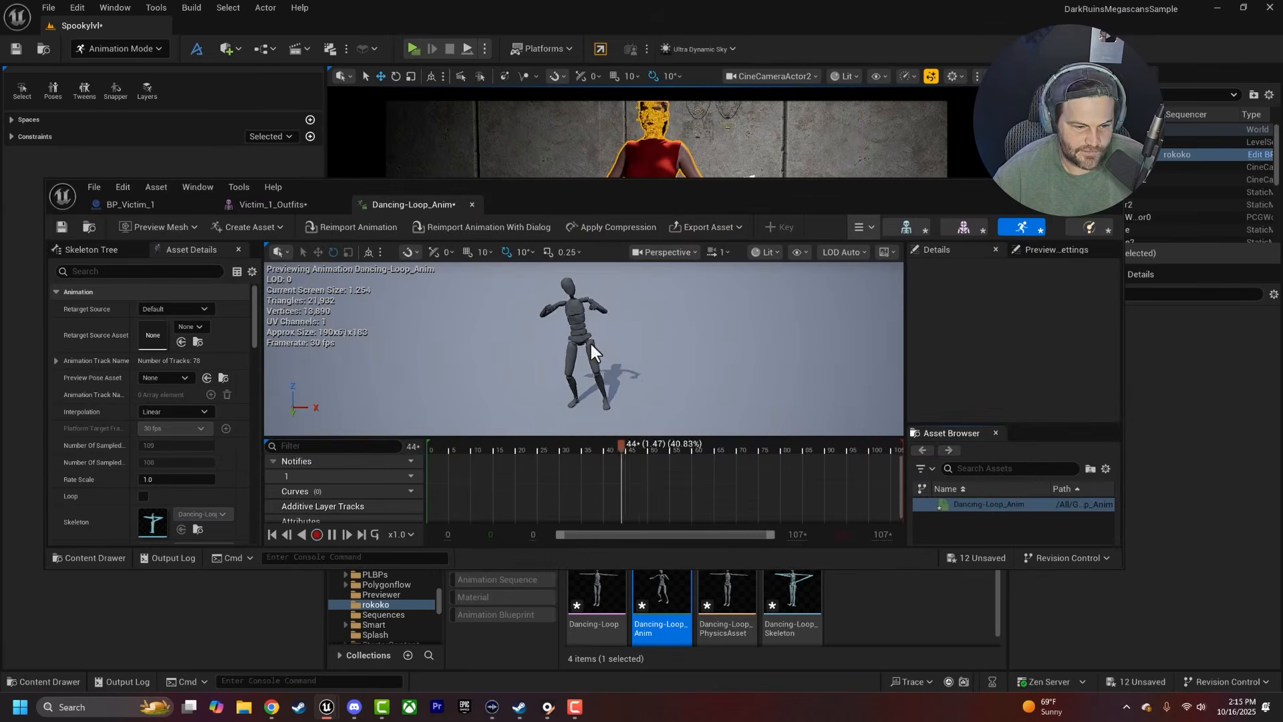
{"action": "left_click", "coordinate": [1059, 187]}
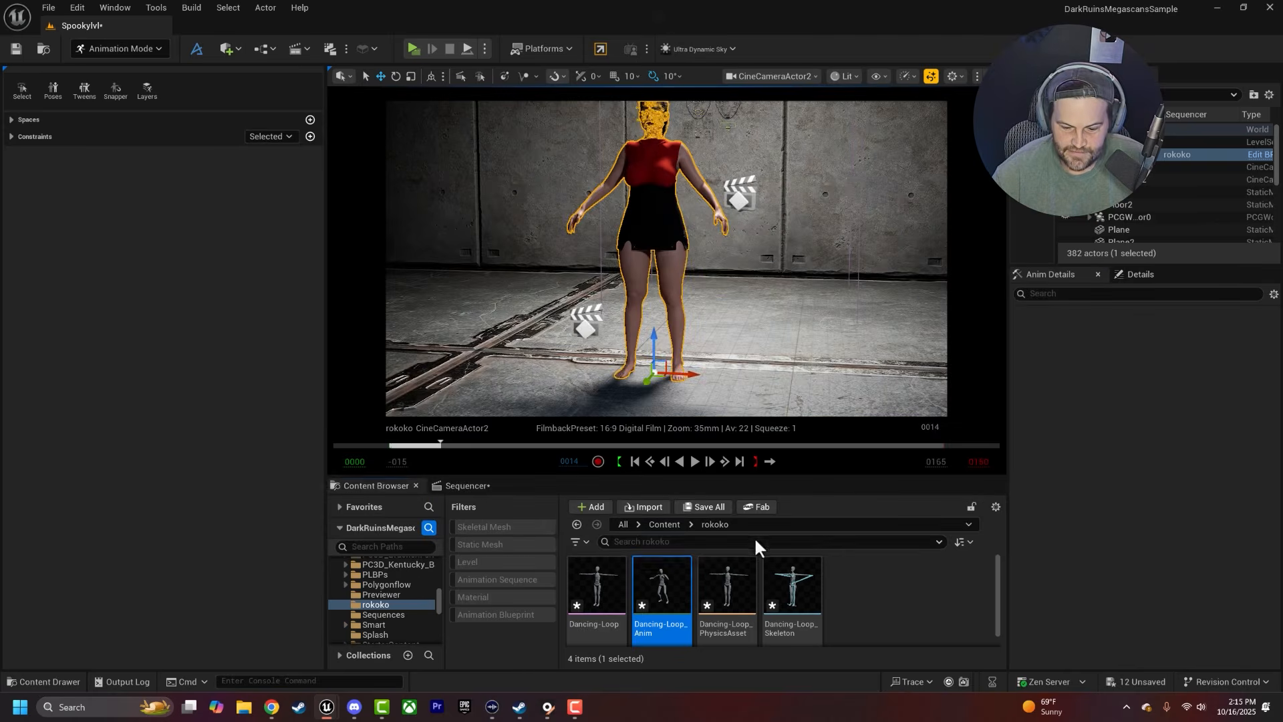
Step: Open animation retargeting for Dancing-Loop_Anim and set SKM_Victim_1_BodyMesh as the target skeletal mesh
{"action": "right_click", "coordinate": [658, 584]}
{"action": "mouse_move", "coordinate": [731, 114]}
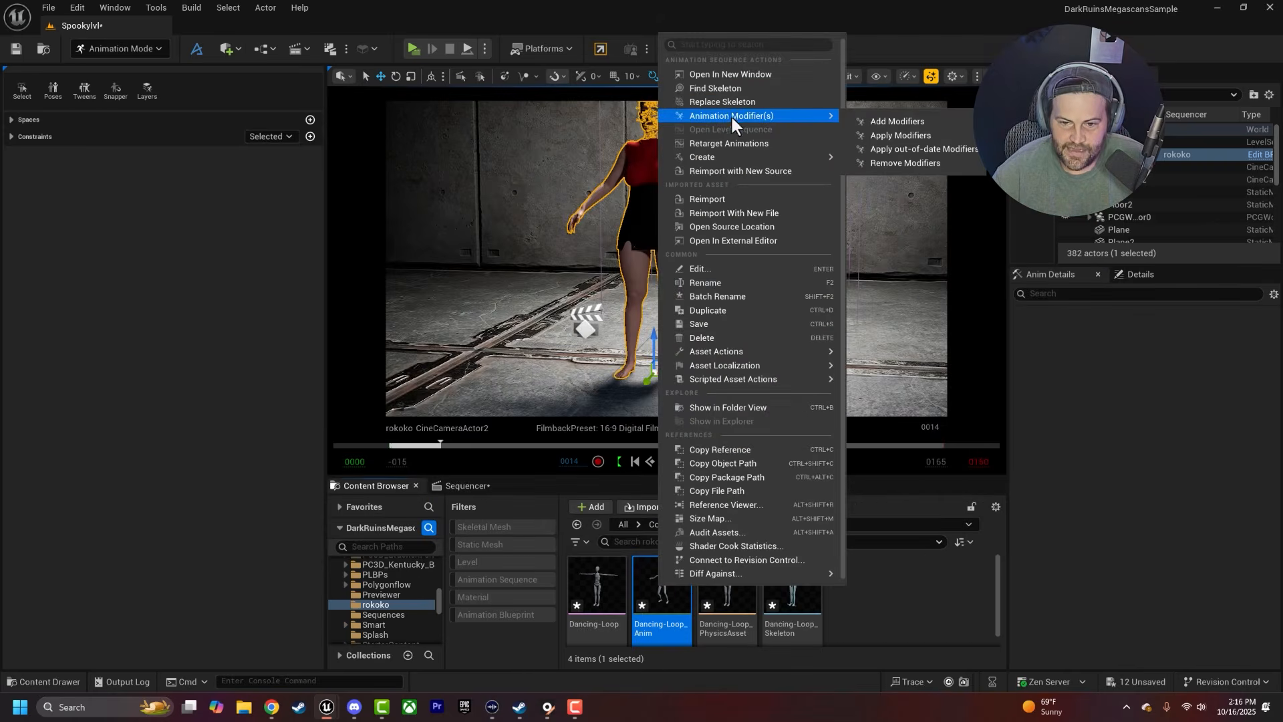
{"action": "left_click", "coordinate": [743, 144]}
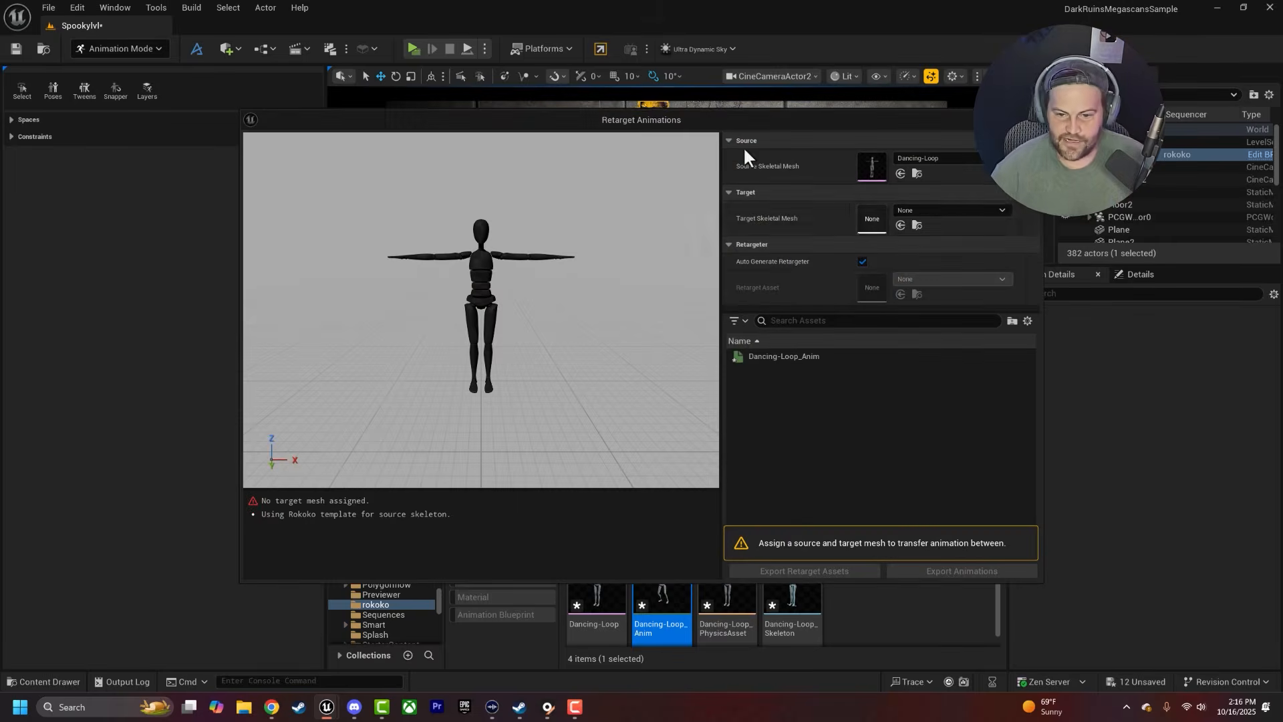
{"action": "left_click", "coordinate": [923, 212]}
{"action": "type", "text": "victim"}
{"action": "left_click", "coordinate": [997, 343]}
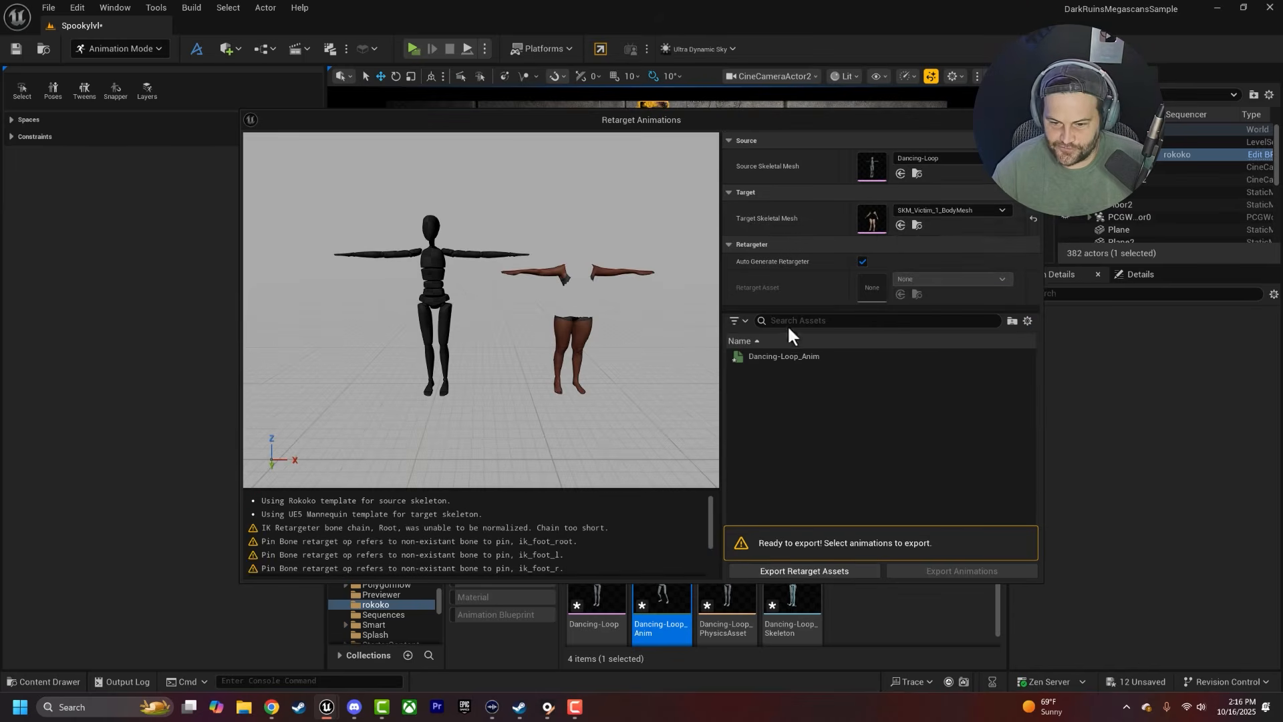
Step: Export the retargeted Dancing-Loop_Anim to the Content folder with the prefix 0dance
{"action": "left_click", "coordinate": [770, 356]}
{"action": "left_click", "coordinate": [975, 570]}
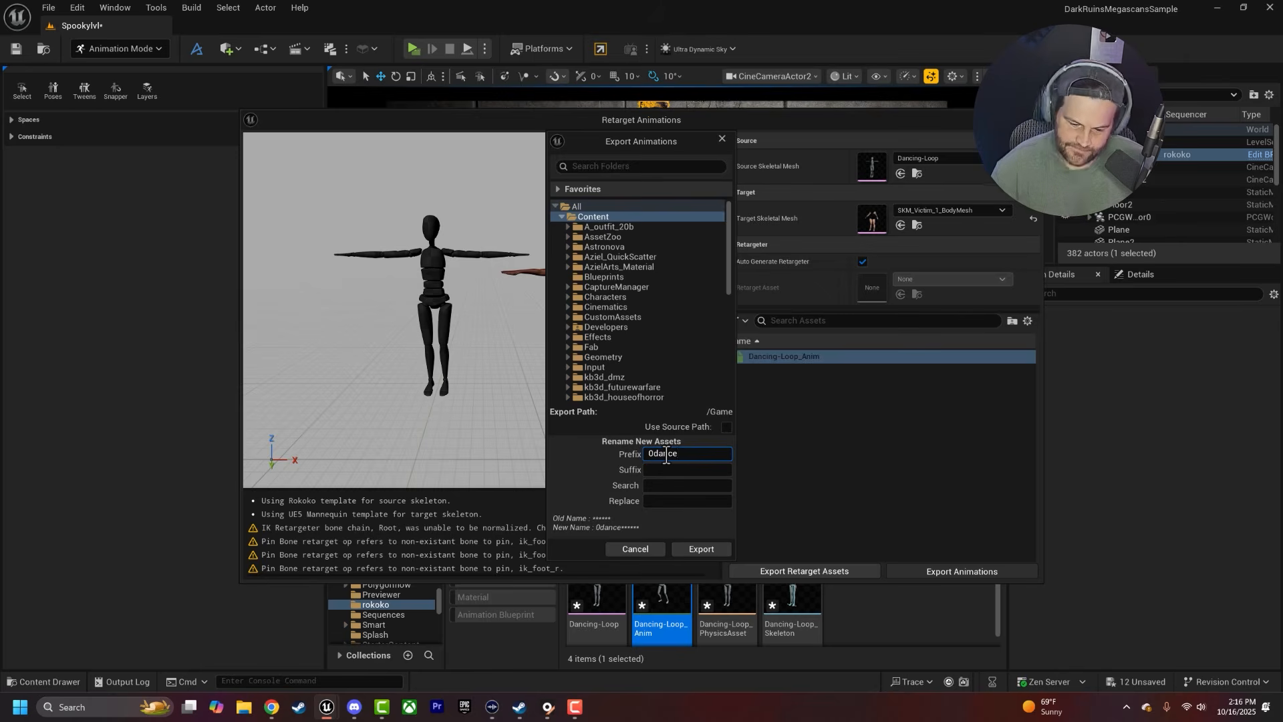
{"action": "left_click", "coordinate": [702, 549]}
{"action": "left_click", "coordinate": [740, 409]}
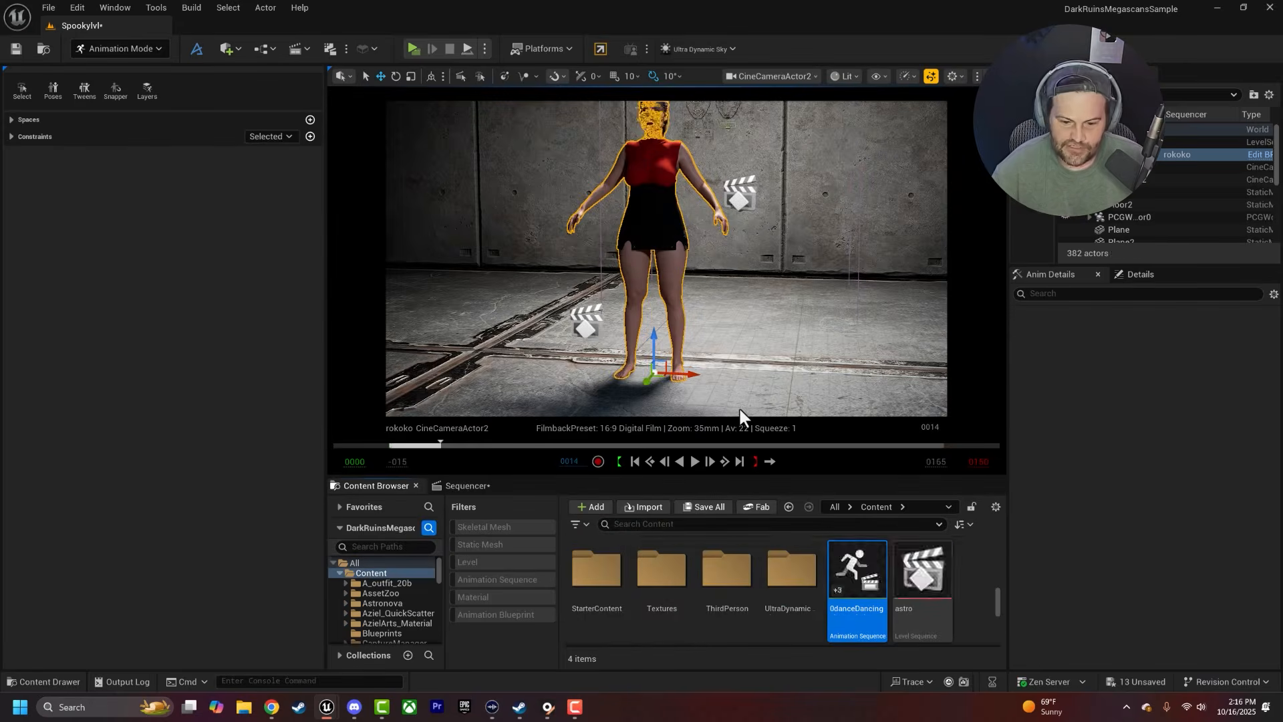
Step: Add the 0danceDancing-Loop_Anim animation to BP_Victim_1's Body in the rokoko sequence and play it back
{"action": "left_click", "coordinate": [477, 486]}
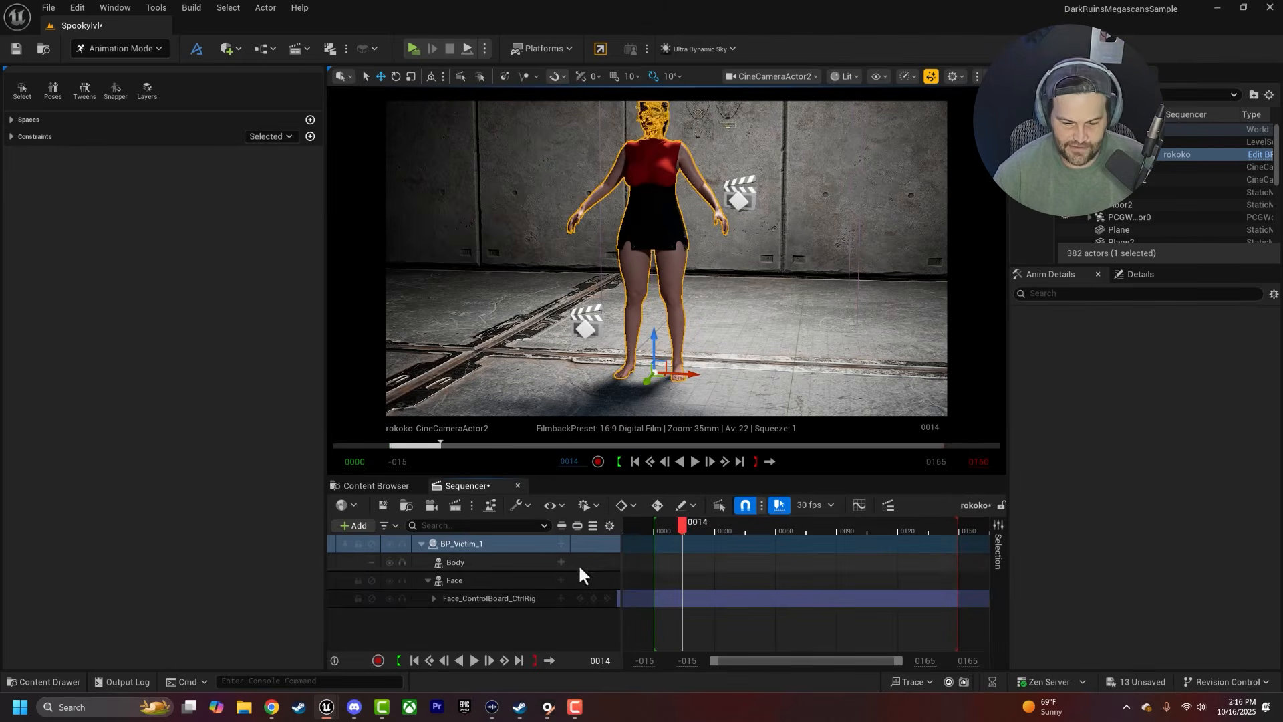
{"action": "left_click", "coordinate": [560, 562]}
{"action": "mouse_move", "coordinate": [654, 48]}
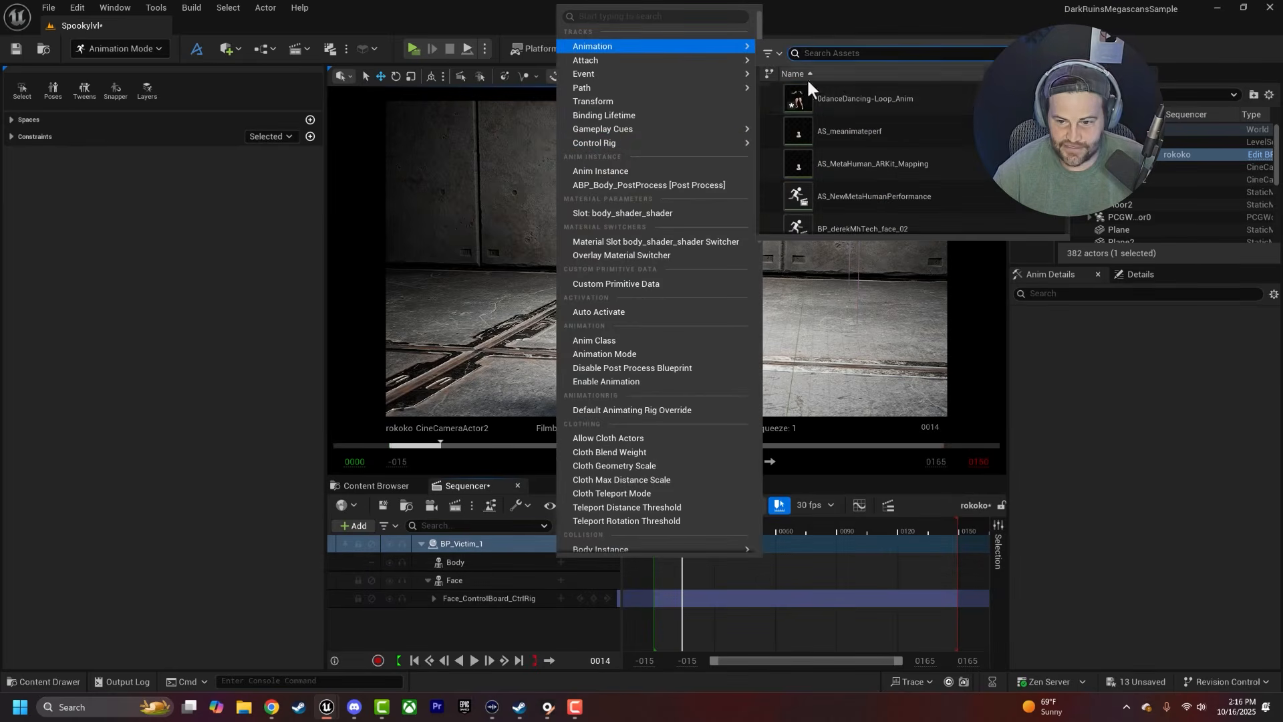
{"action": "left_click", "coordinate": [864, 102]}
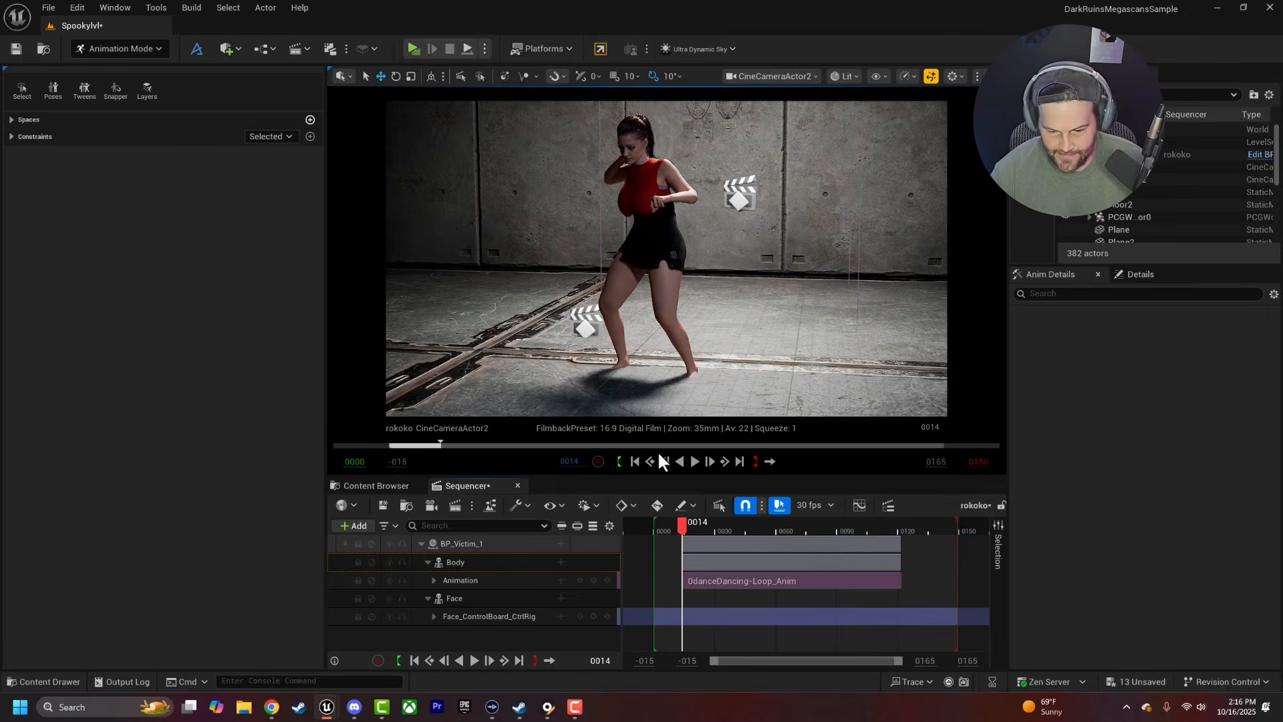
{"action": "left_click", "coordinate": [651, 461]}
{"action": "left_click", "coordinate": [694, 461]}
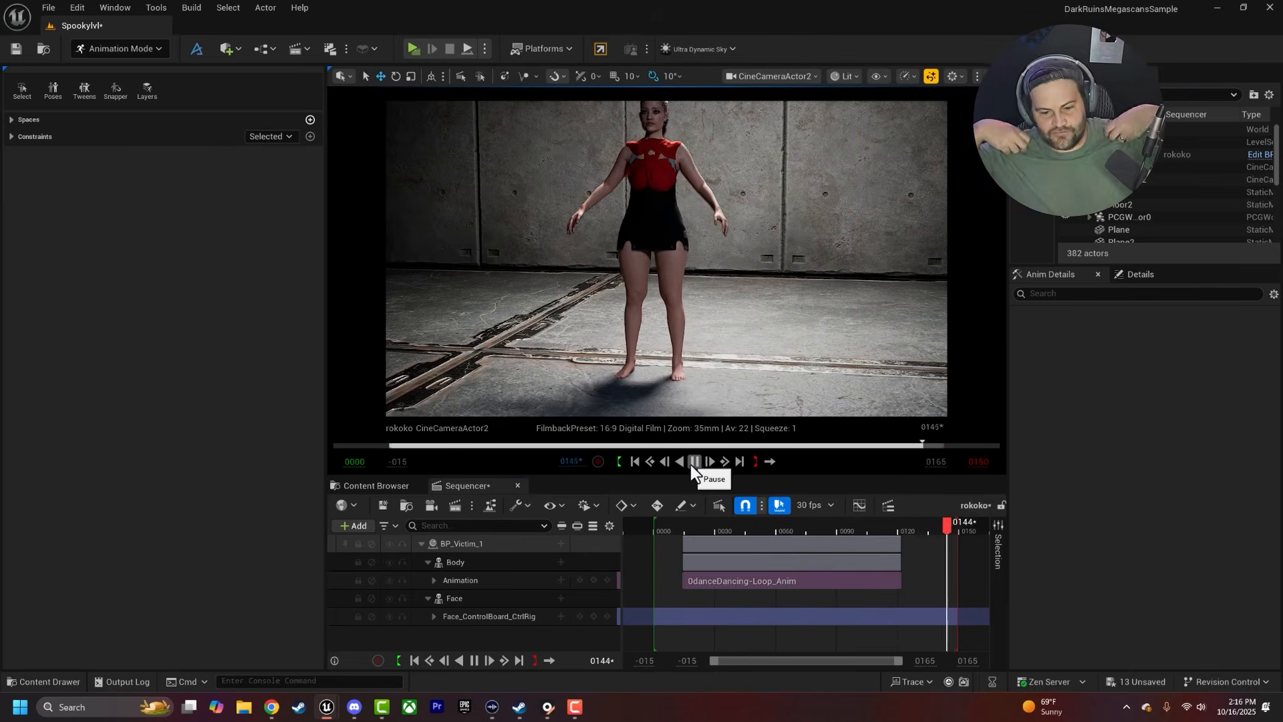
Step: Start the dance animation at frame 0 and stretch both it and the playback range across a timeline ending at 1000
{"action": "left_click_drag", "start_coordinate": [688, 549], "coordinate": [662, 555]}
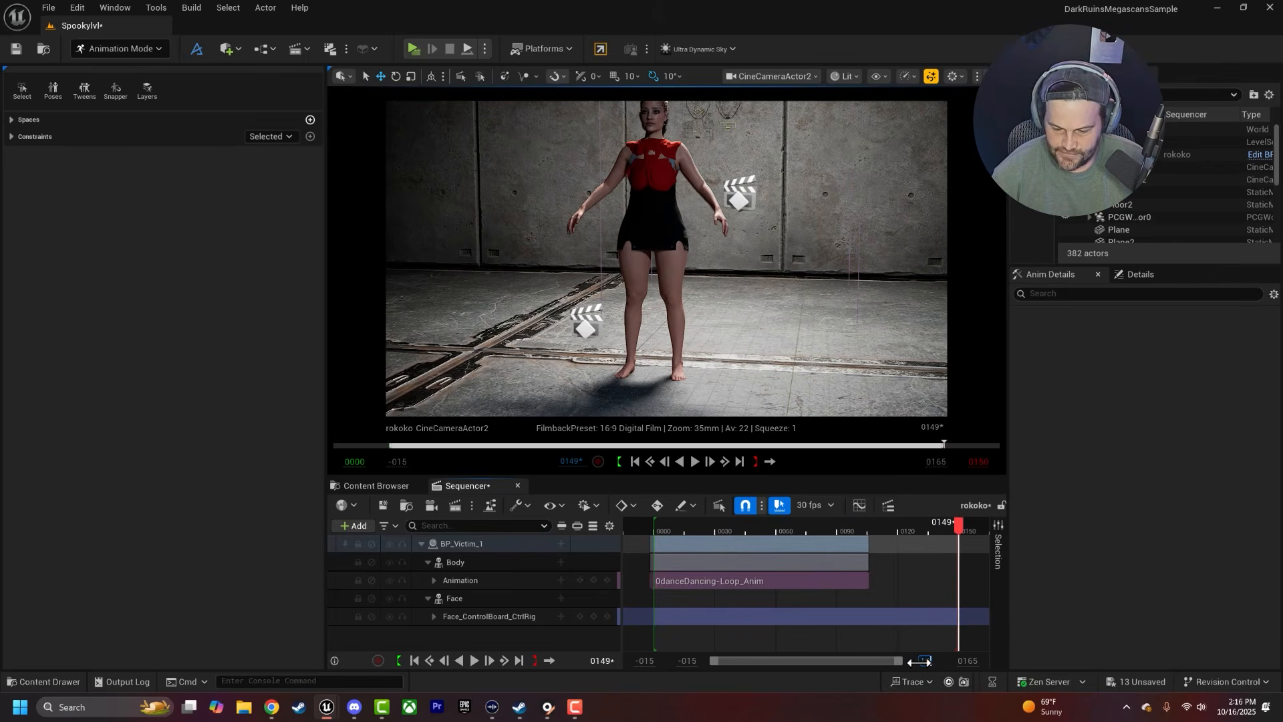
{"action": "key", "text": "Return"}
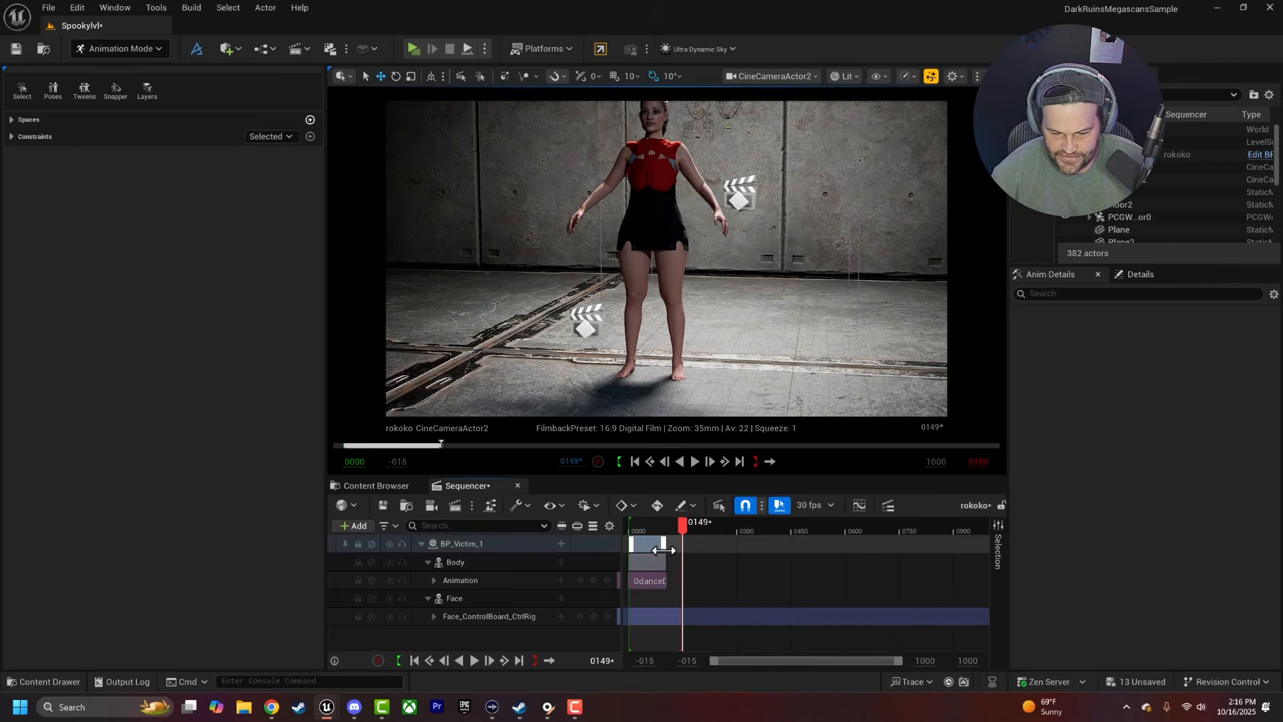
{"action": "left_click_drag", "start_coordinate": [656, 549], "coordinate": [989, 546]}
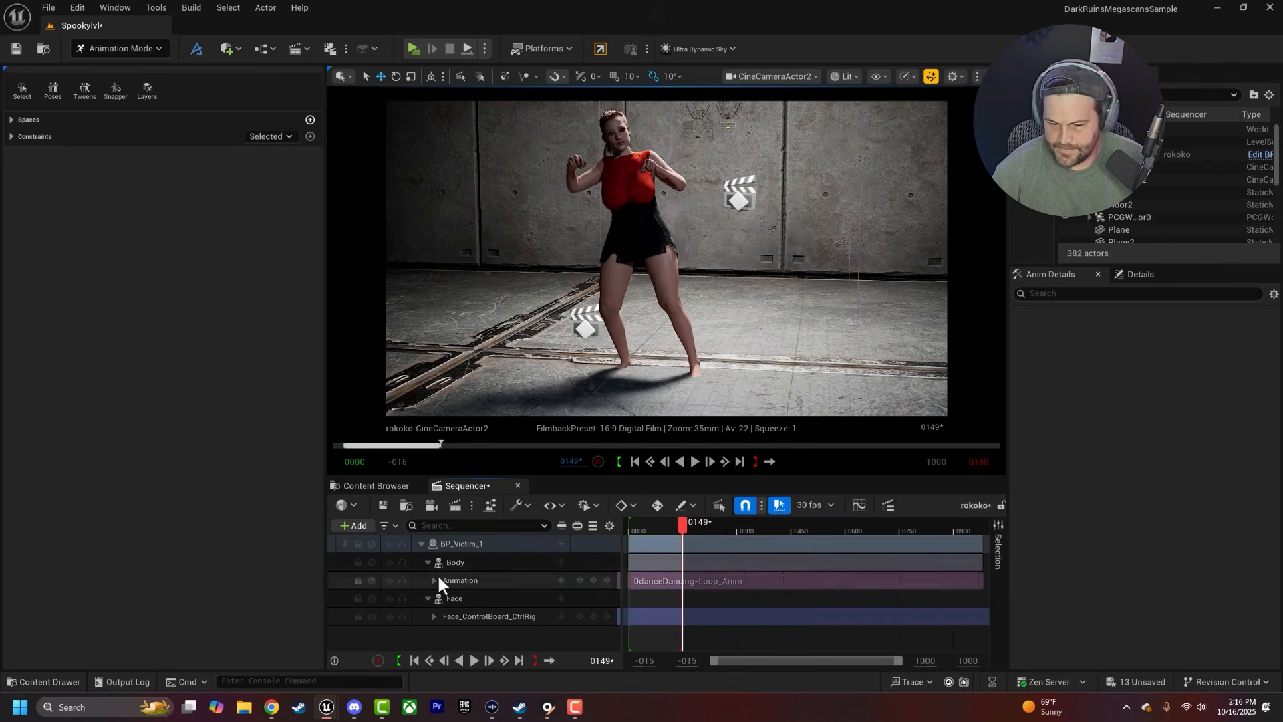
{"action": "mouse_move", "coordinate": [701, 525]}
{"action": "left_mouse_down"}
{"action": "mouse_move", "coordinate": [658, 543]}
{"action": "mouse_move", "coordinate": [963, 523]}
{"action": "left_mouse_up"}
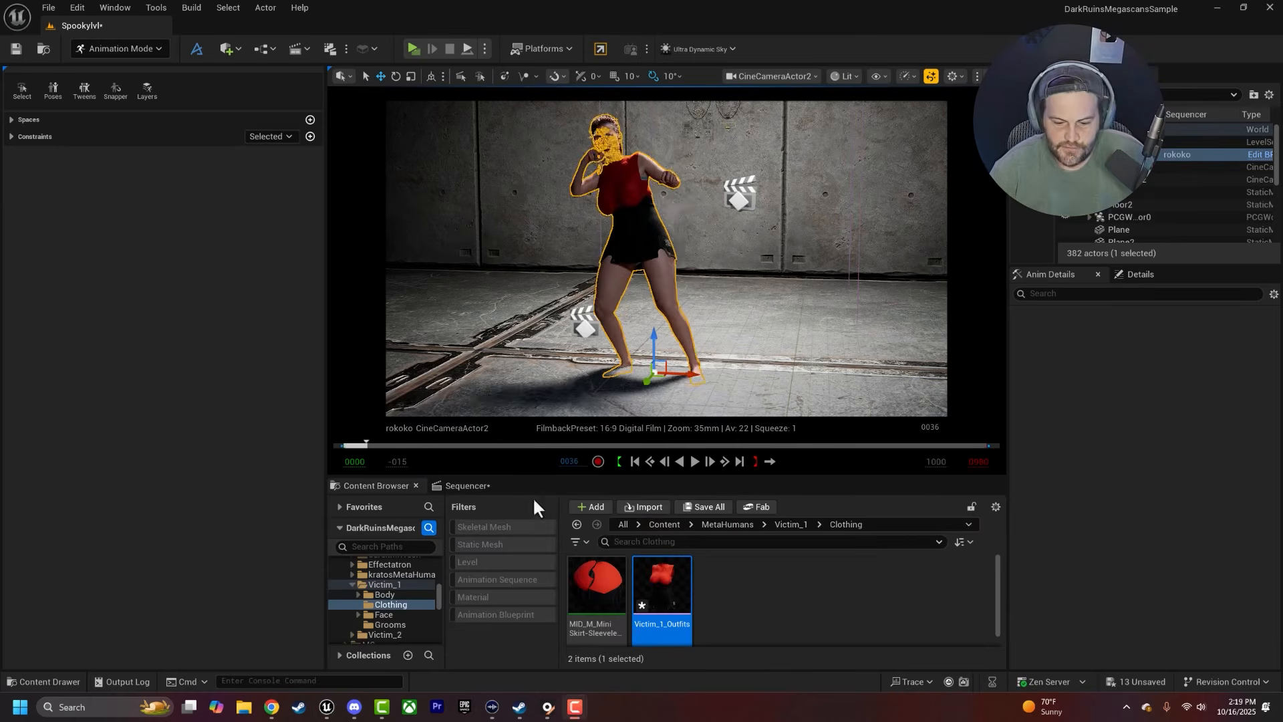
Step: Play the rokoko sequence from the start and review the looping dance on BP_Victim_1
{"action": "left_click", "coordinate": [634, 461]}
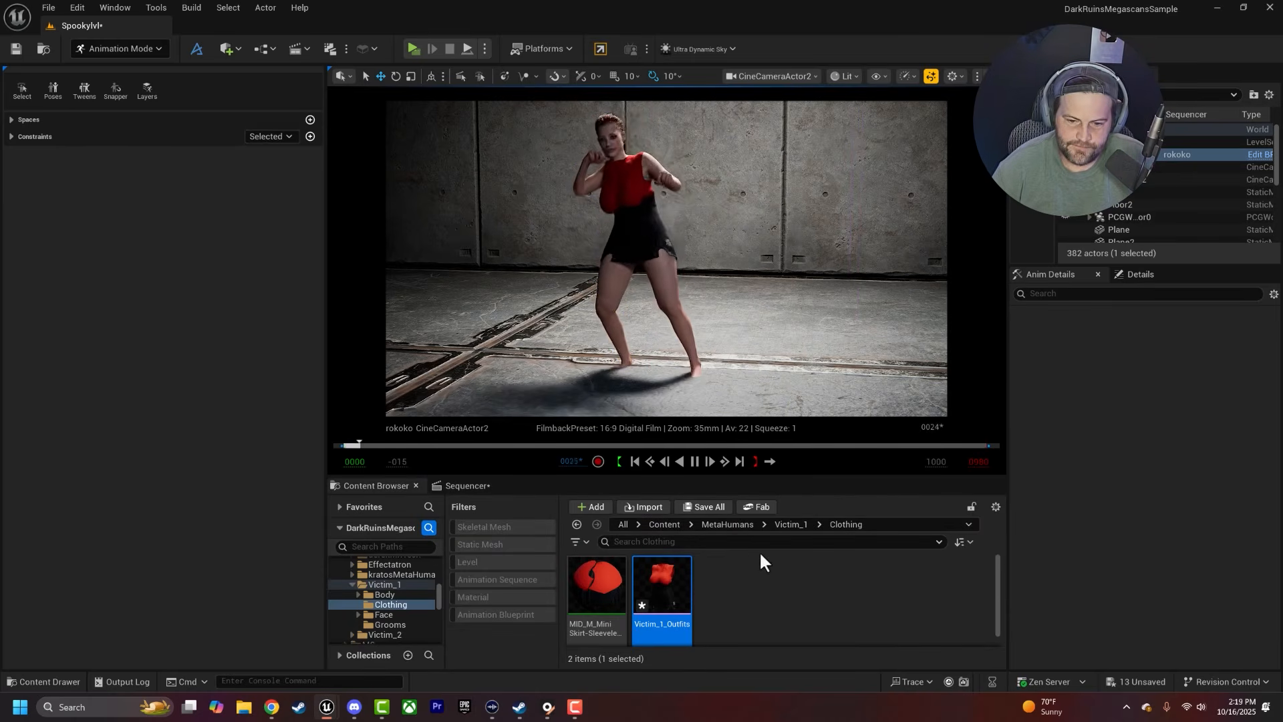
{"action": "left_click", "coordinate": [468, 485]}
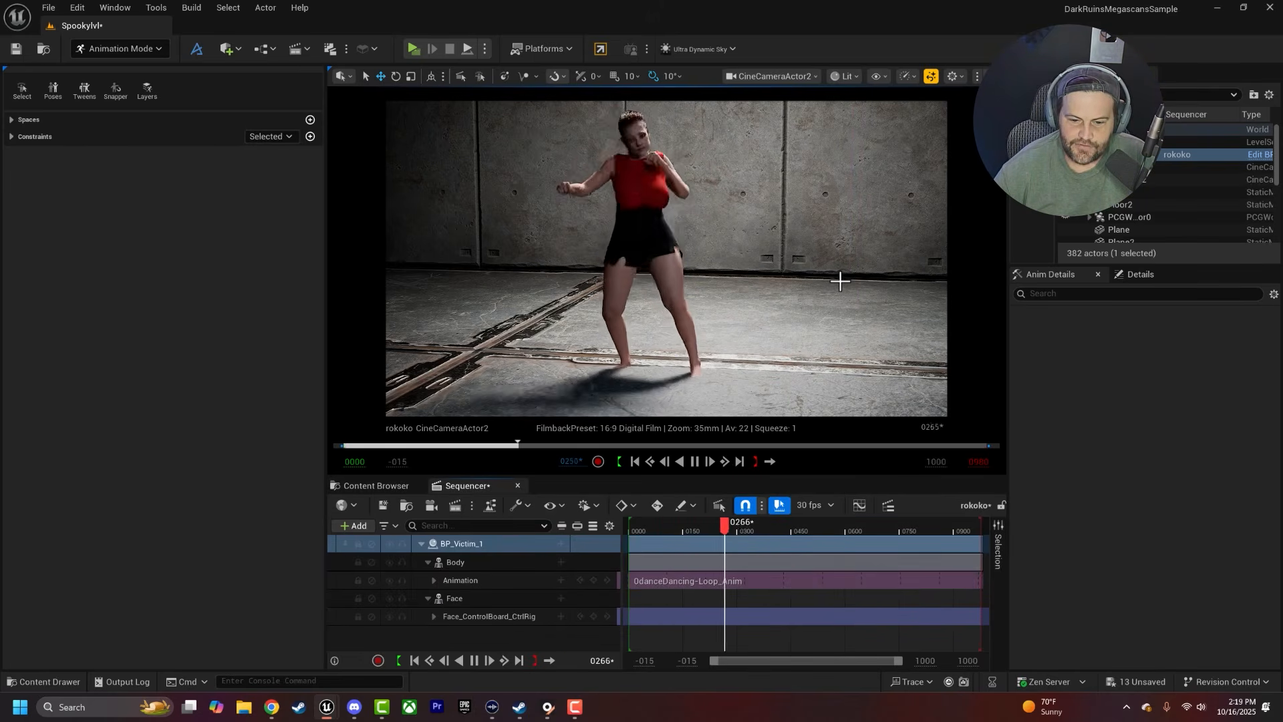
{"action": "left_click", "coordinate": [663, 344]}
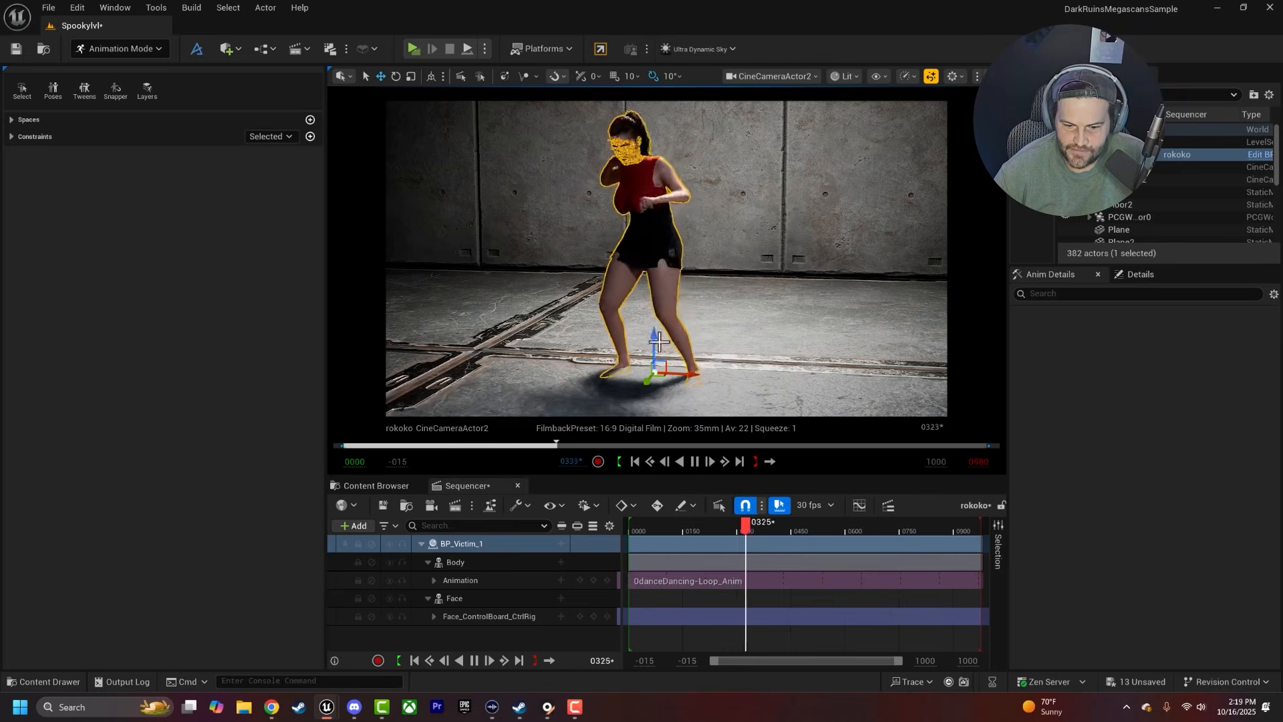
{"action": "left_click", "coordinate": [750, 369]}
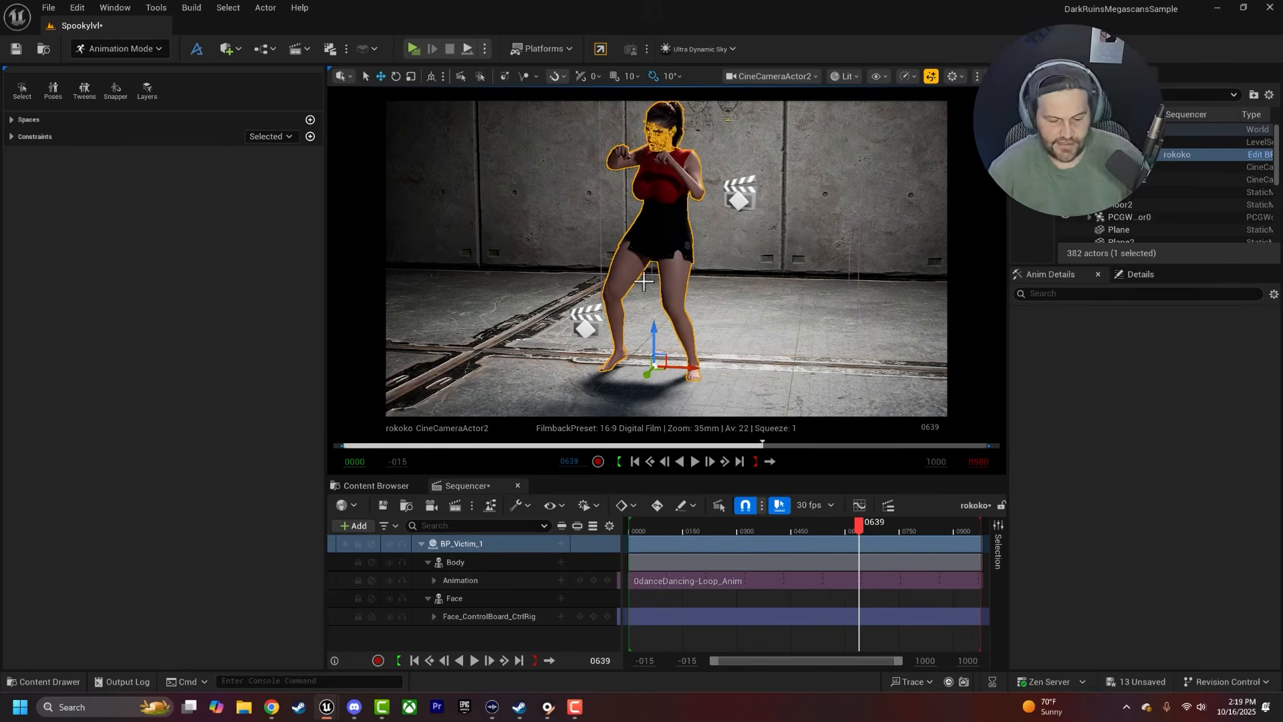
Step: Pose BP_Victim_1's face on the face control board, setting CTRL_C_mouth and CTRL_C_eye each to 1.00, 1.00
{"action": "right_click_drag", "start_coordinate": [704, 249], "coordinate": [753, 182]}
{"action": "key", "text": "w"}
{"action": "key", "text": "a"}
{"action": "key", "text": "w"}
{"action": "key", "text": "s"}
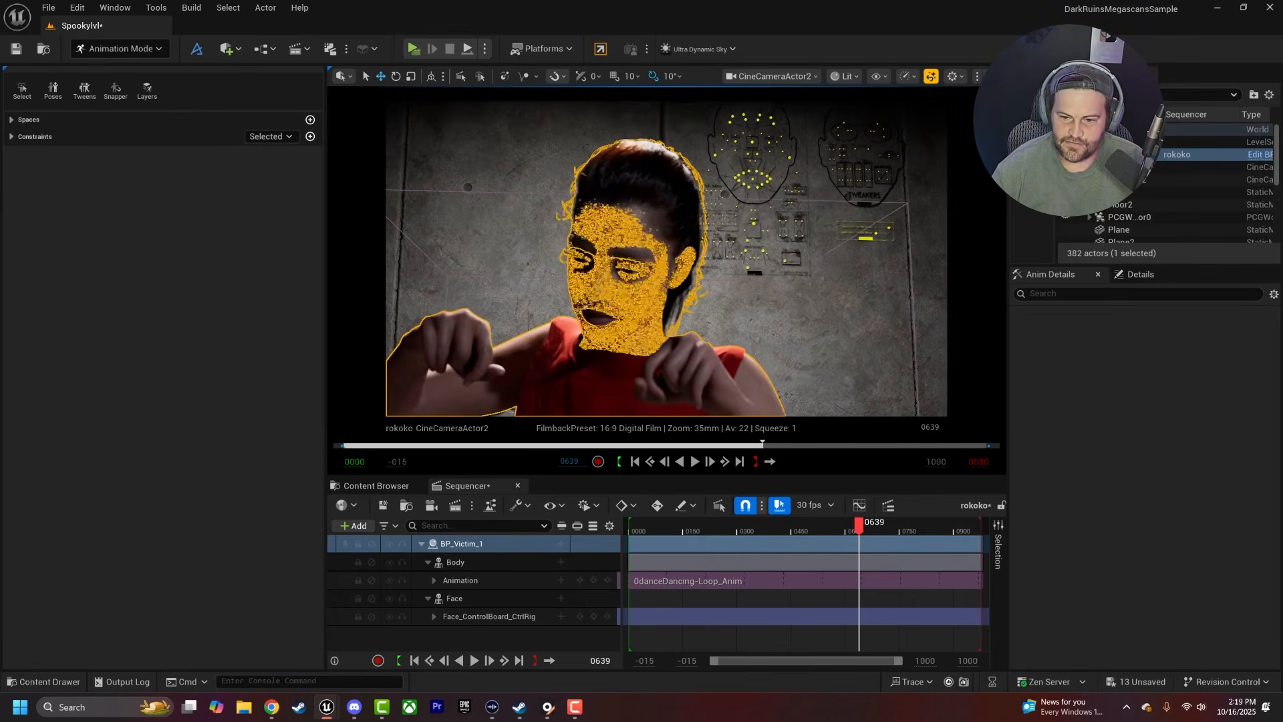
{"action": "left_click", "coordinate": [752, 181]}
{"action": "left_click_drag", "start_coordinate": [765, 169], "coordinate": [781, 155]}
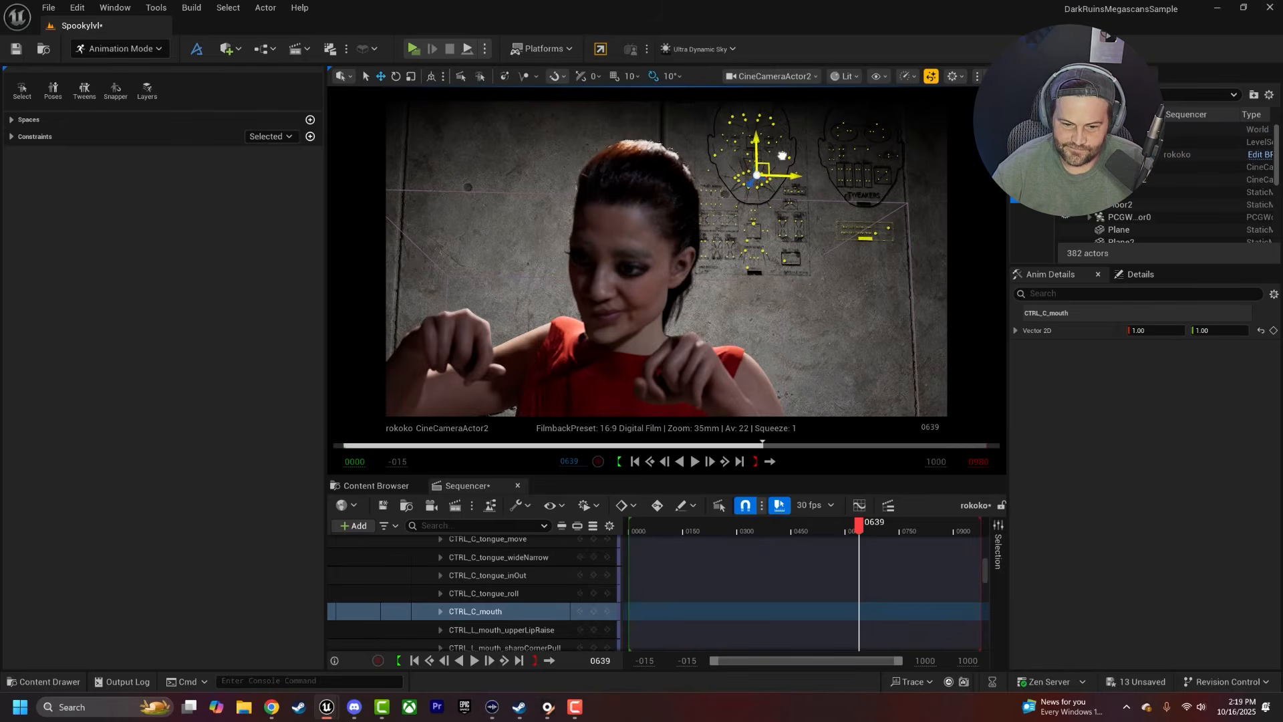
{"action": "left_click", "coordinate": [749, 142]}
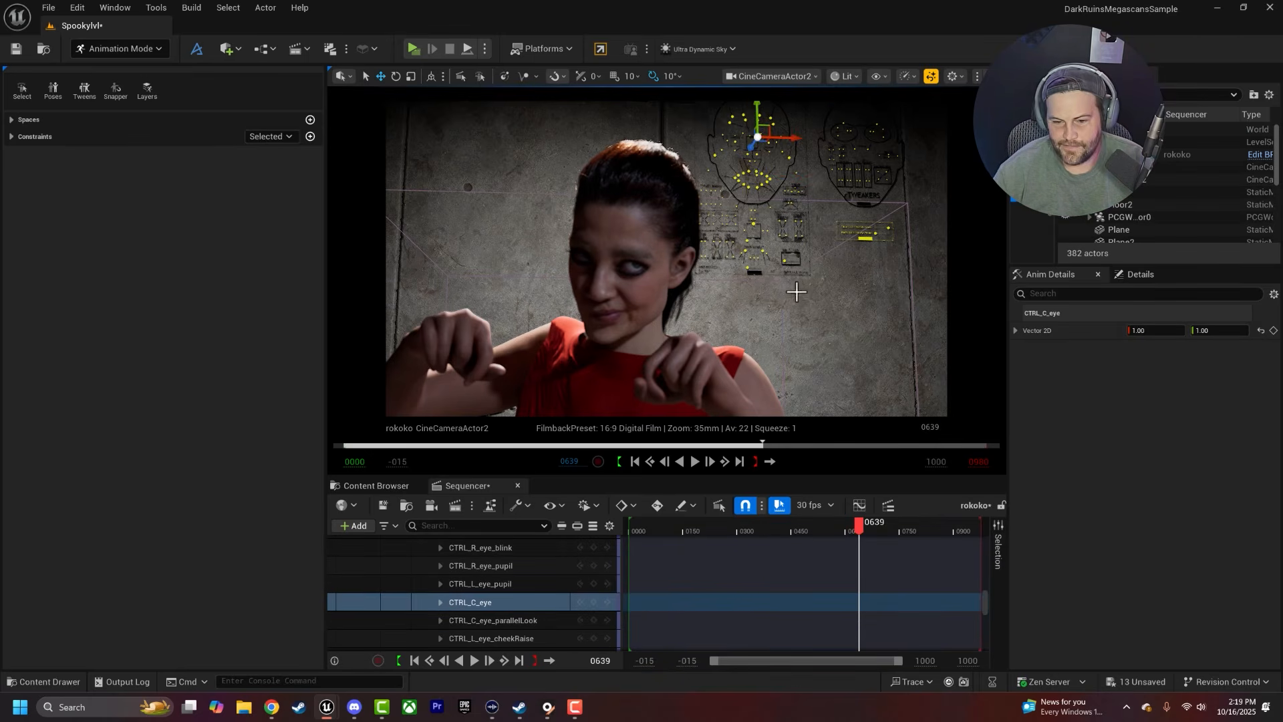
{"action": "right_click_drag", "start_coordinate": [794, 314], "coordinate": [815, 337]}
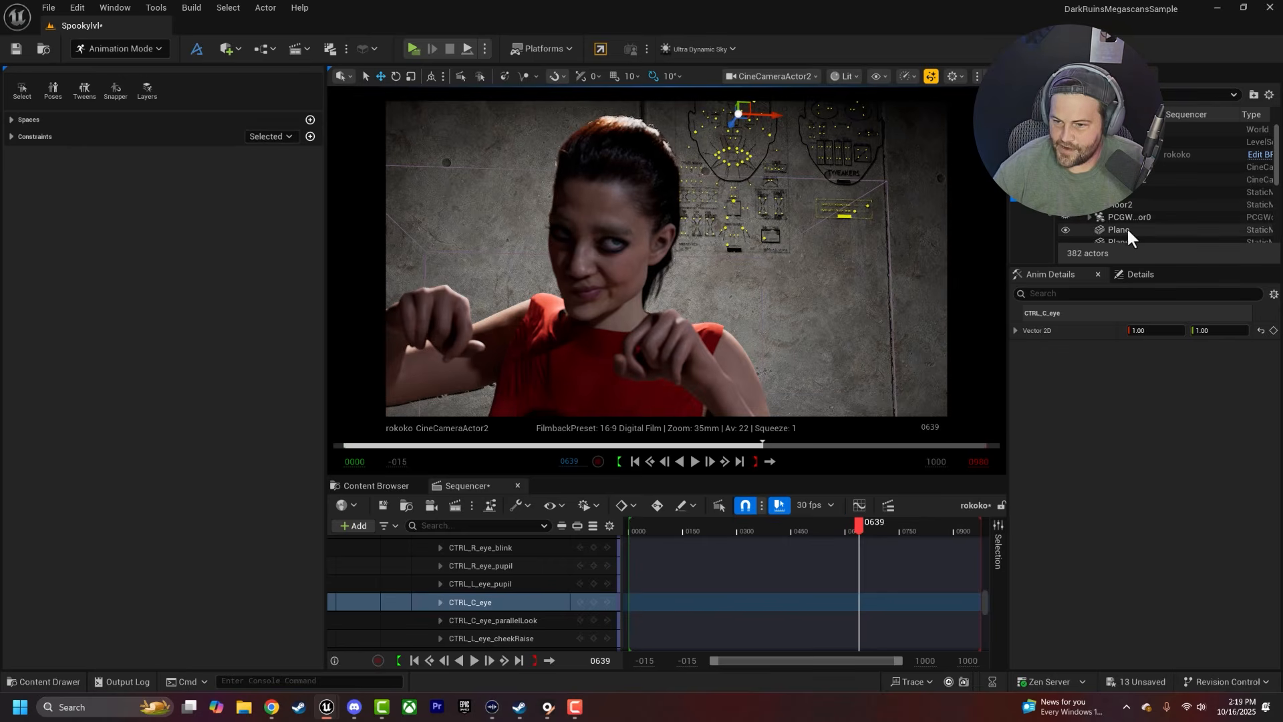
Step: Reframe CineCameraActor2's view on BP_Victim_1 and add a layered MetaHuman_ControlRig to the character's Body
{"action": "left_click", "coordinate": [1137, 179]}
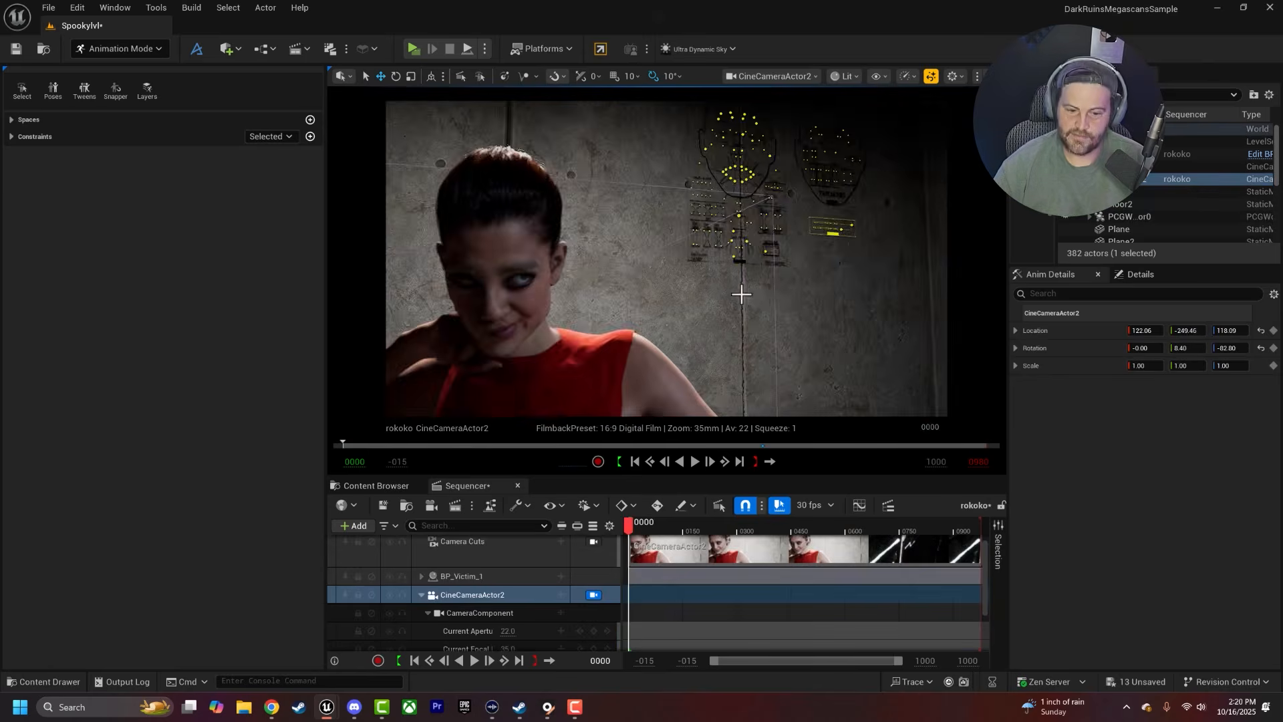
{"action": "right_click_drag", "start_coordinate": [740, 294], "coordinate": [659, 279]}
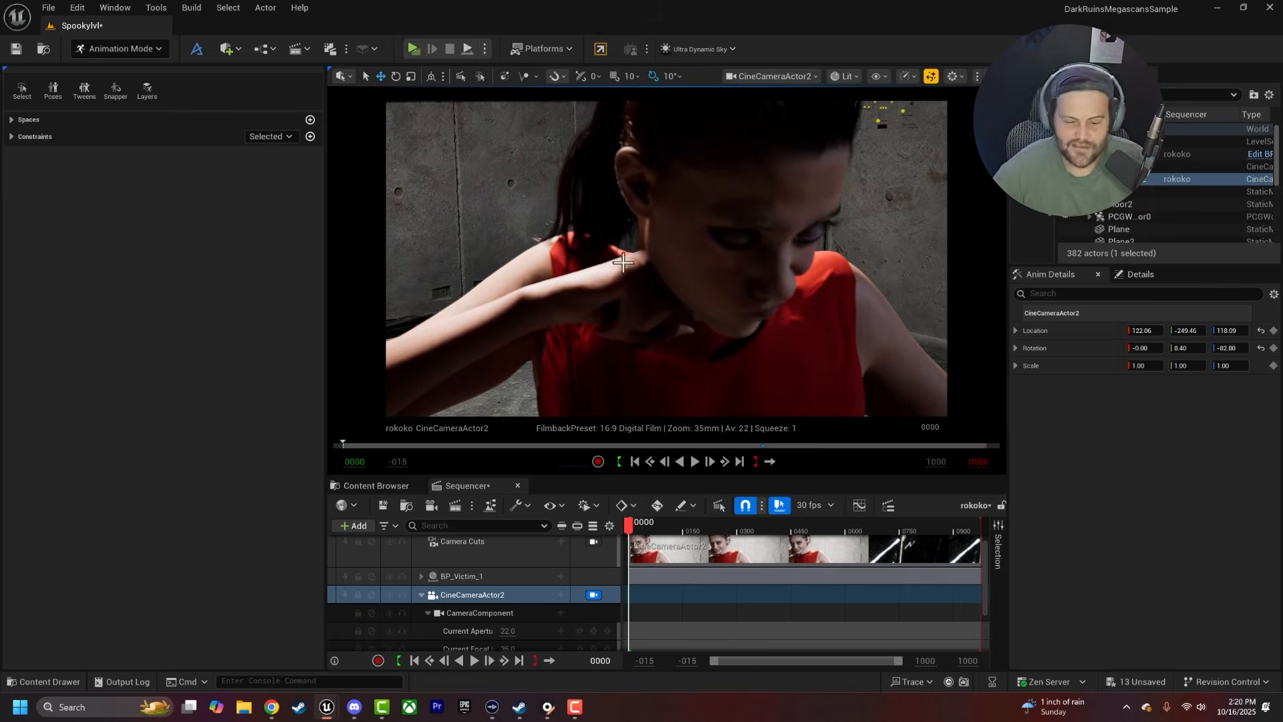
{"action": "left_click", "coordinate": [421, 576]}
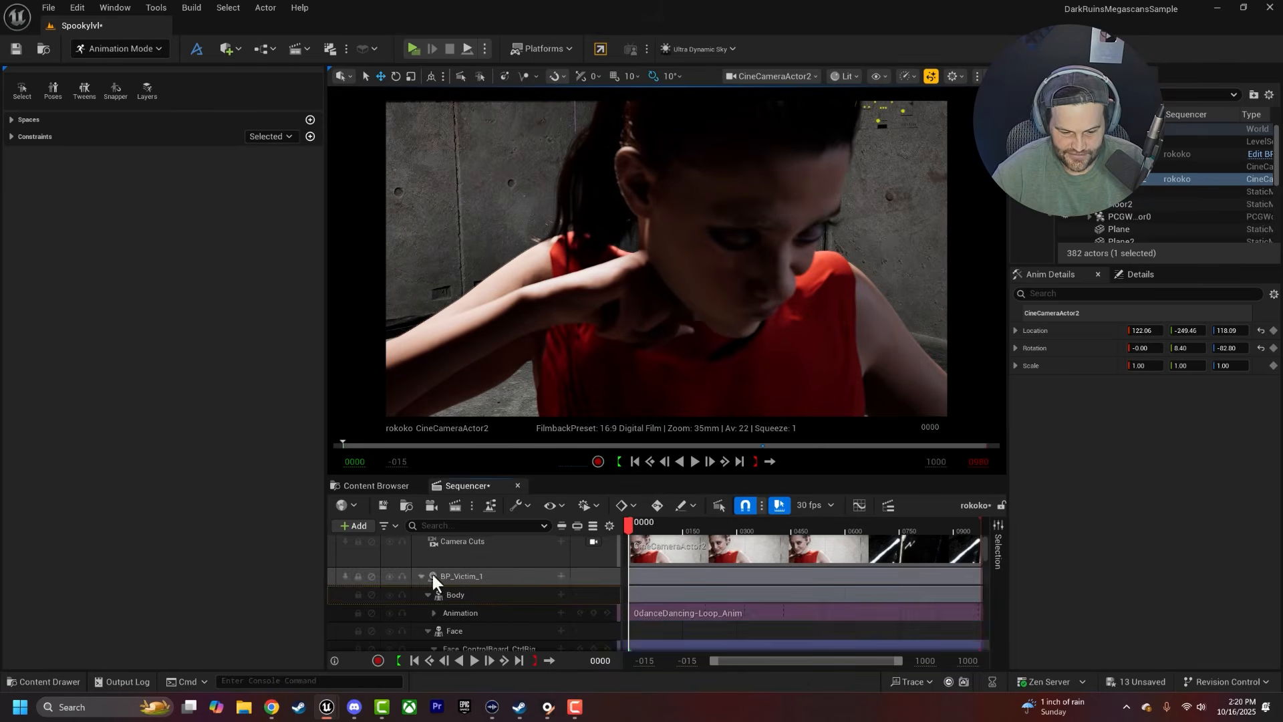
{"action": "left_click", "coordinate": [561, 595]}
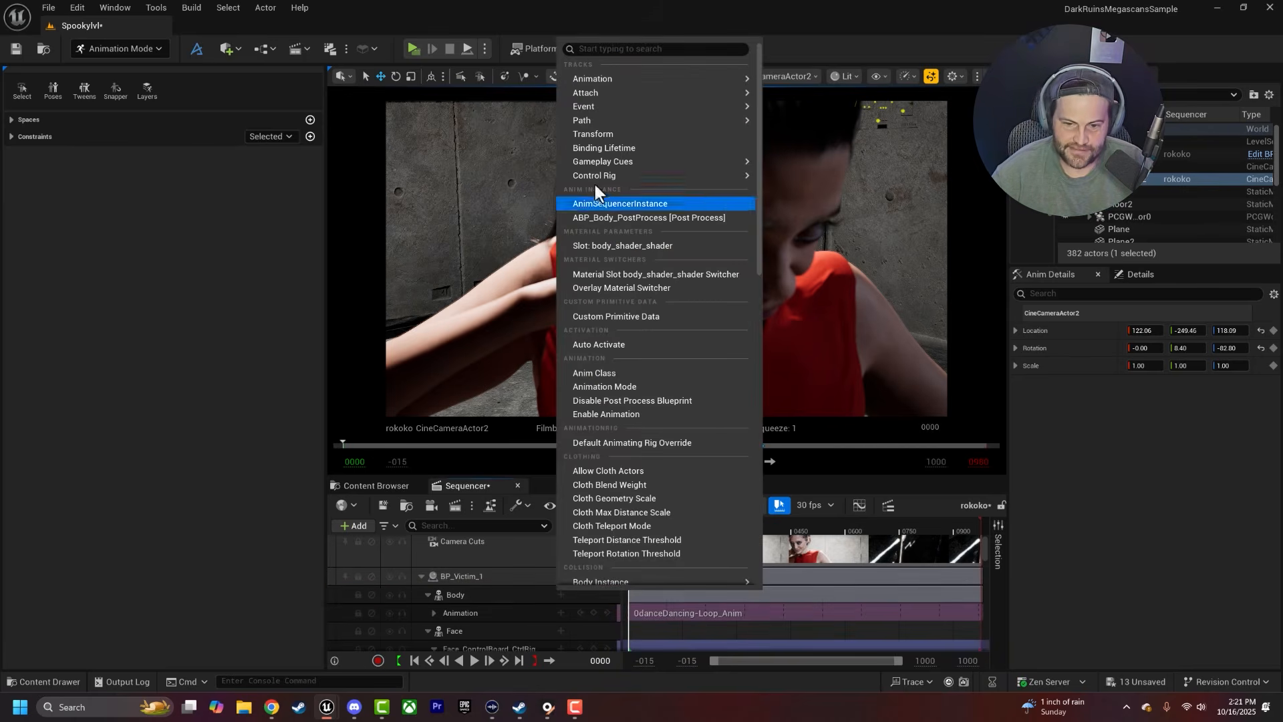
{"action": "mouse_move", "coordinate": [609, 171]}
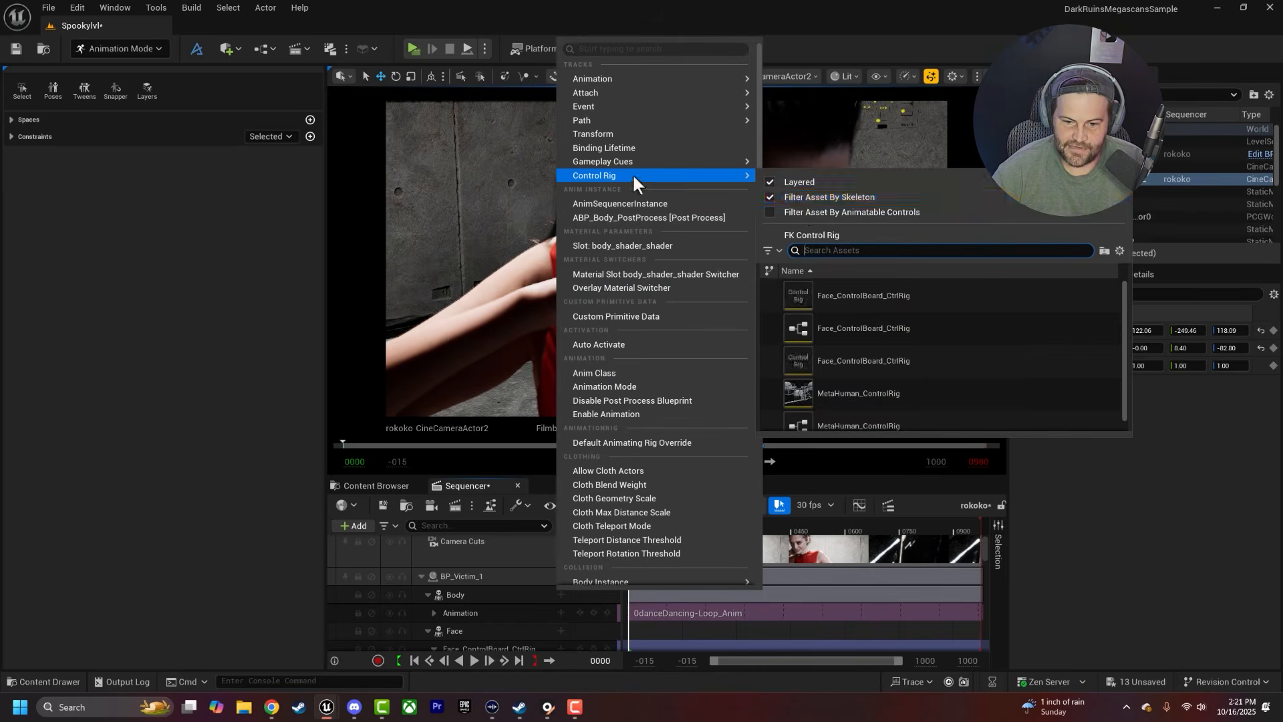
{"action": "left_click", "coordinate": [806, 395]}
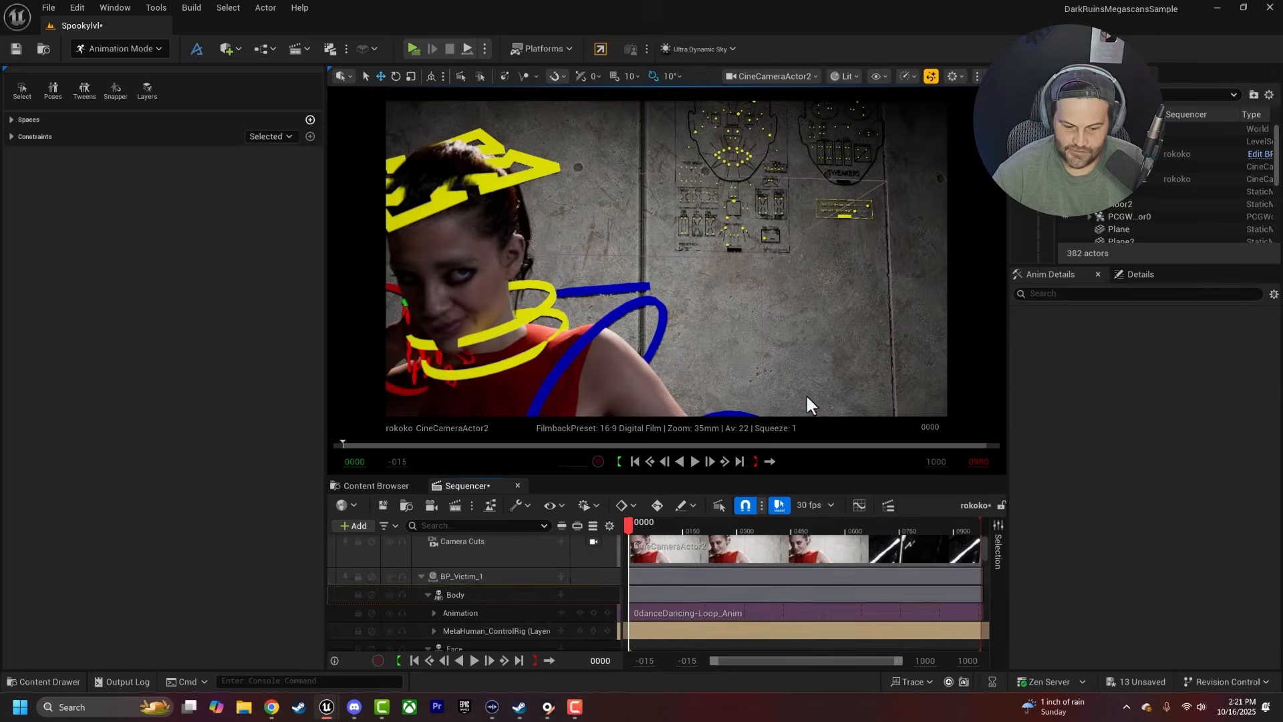
Step: Shift the right hand control hand_r_fk_ctrl to about -1.41 in X at frame 0 and play the sequence back
{"action": "right_click_drag", "start_coordinate": [576, 334], "coordinate": [481, 348]}
{"action": "left_click", "coordinate": [677, 272]}
{"action": "left_click_drag", "start_coordinate": [688, 294], "coordinate": [689, 306]}
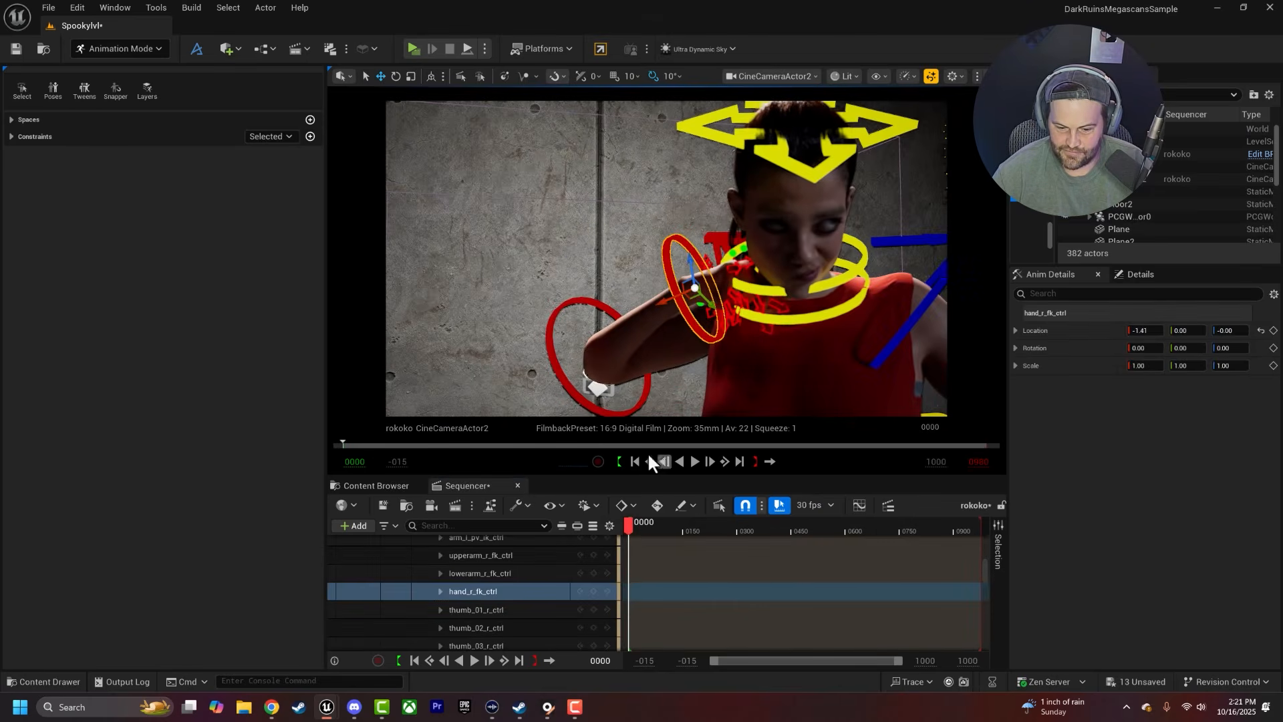
{"action": "left_click", "coordinate": [694, 461]}
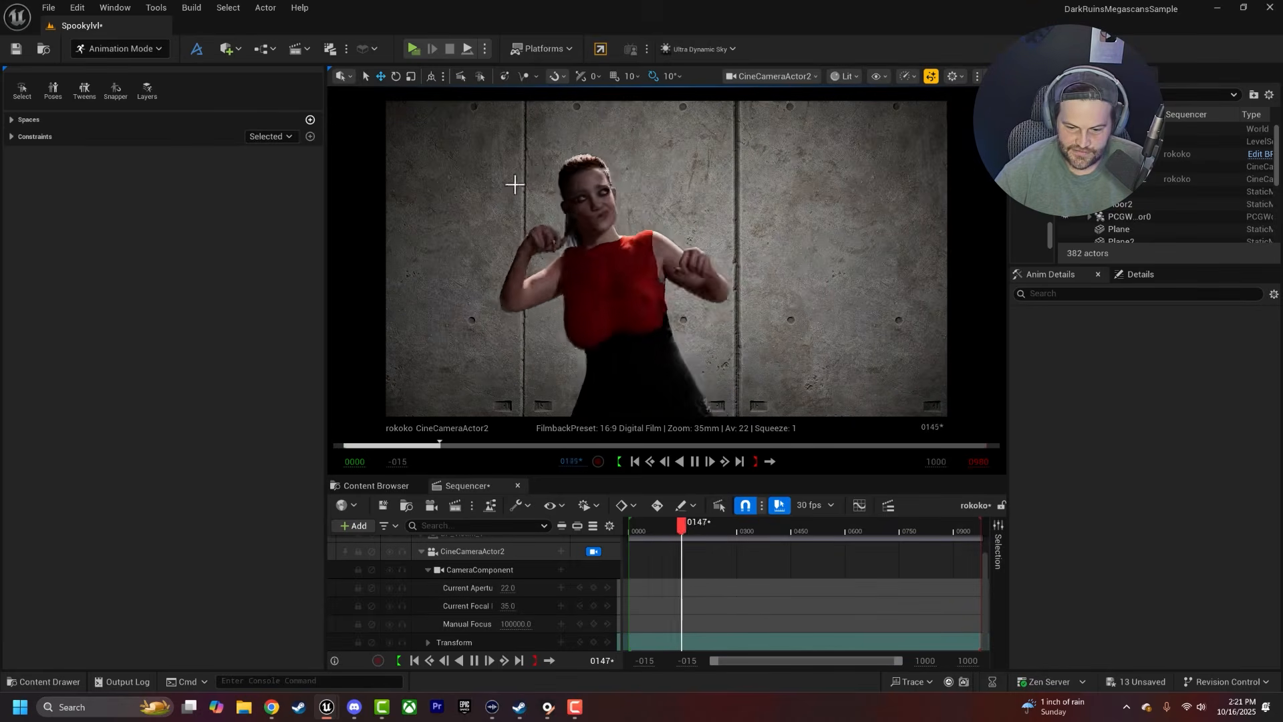
{"action": "left_click", "coordinate": [694, 461]}
Step: At frame 108, offset hand_r_fk_ctrl to about -1.34, -4.22, 0 with a Z rotation of -20, and play the sequence from the start
{"action": "left_click_drag", "start_coordinate": [692, 522], "coordinate": [667, 522]}
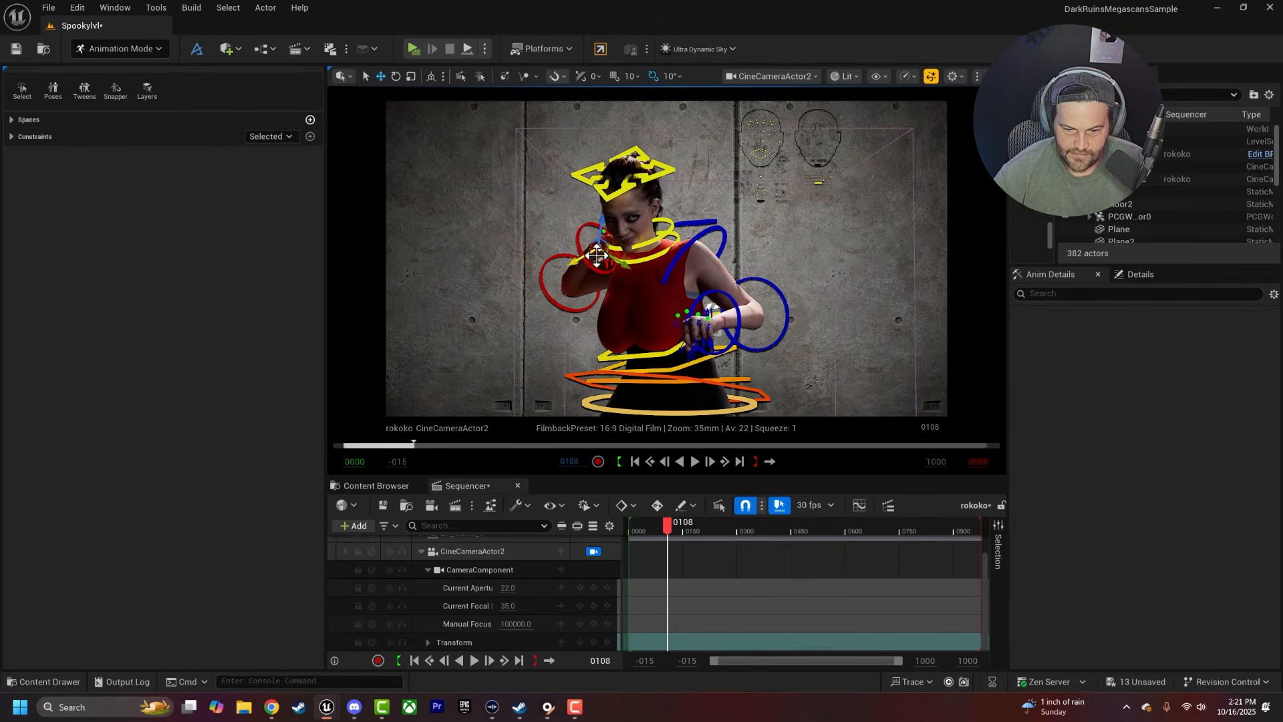
{"action": "left_click", "coordinate": [593, 260]}
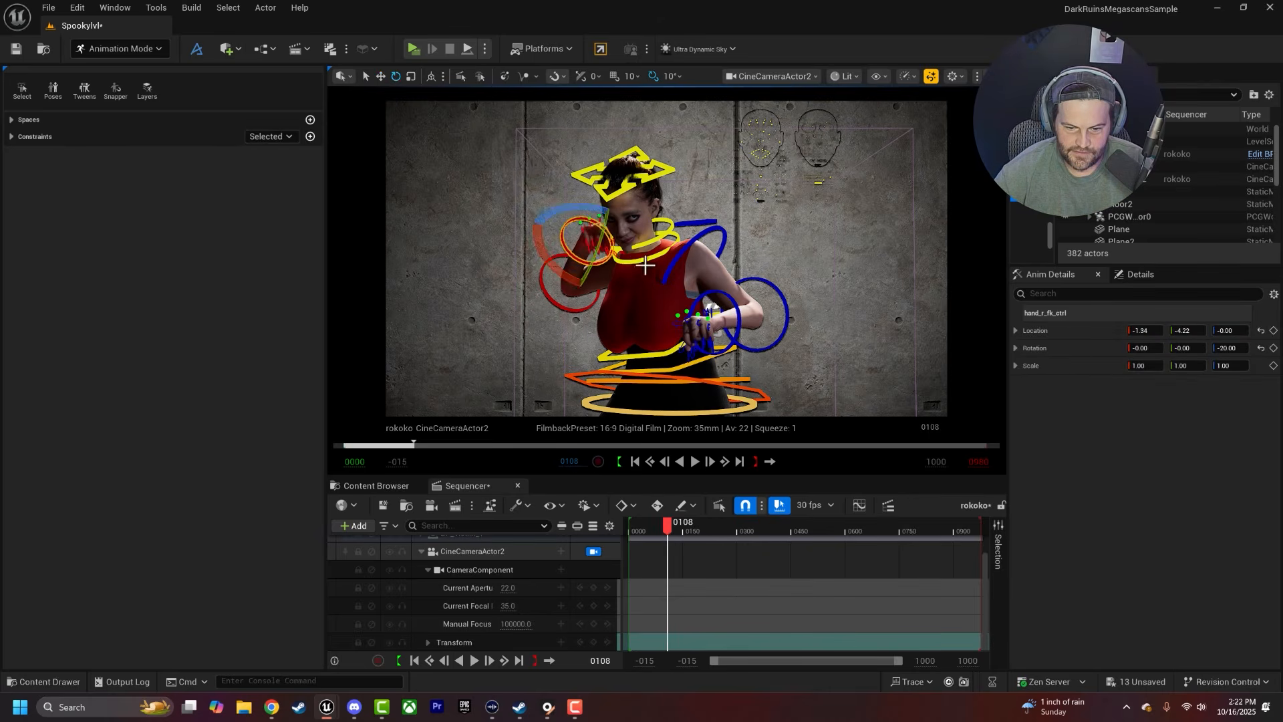
{"action": "left_click", "coordinate": [634, 461]}
{"action": "left_click", "coordinate": [695, 463]}
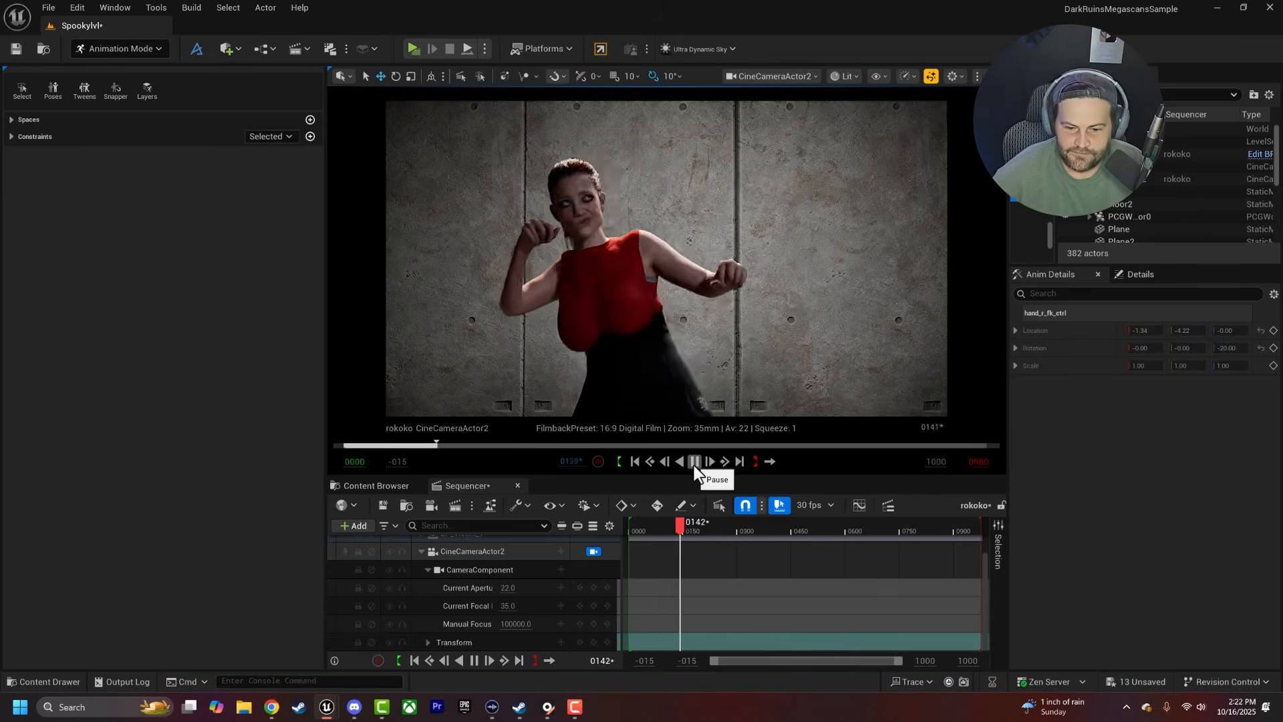
{"action": "left_click", "coordinate": [694, 463]}
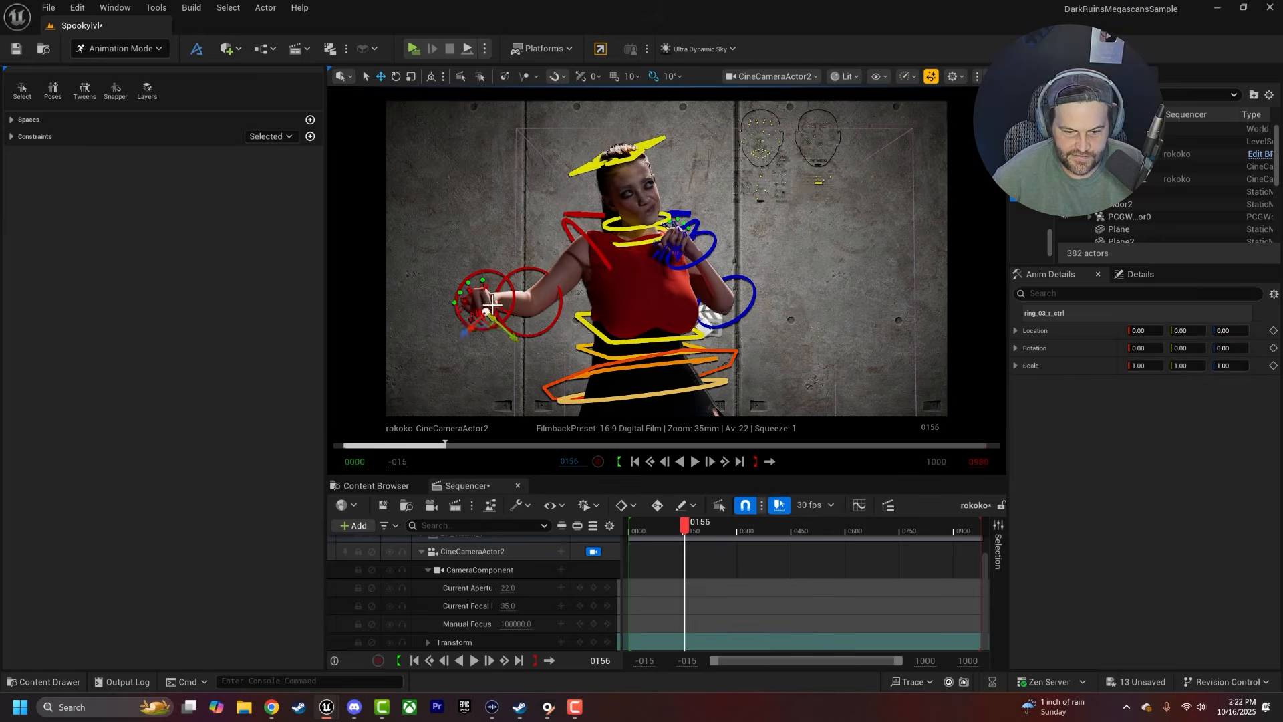
{"action": "key", "text": "space"}
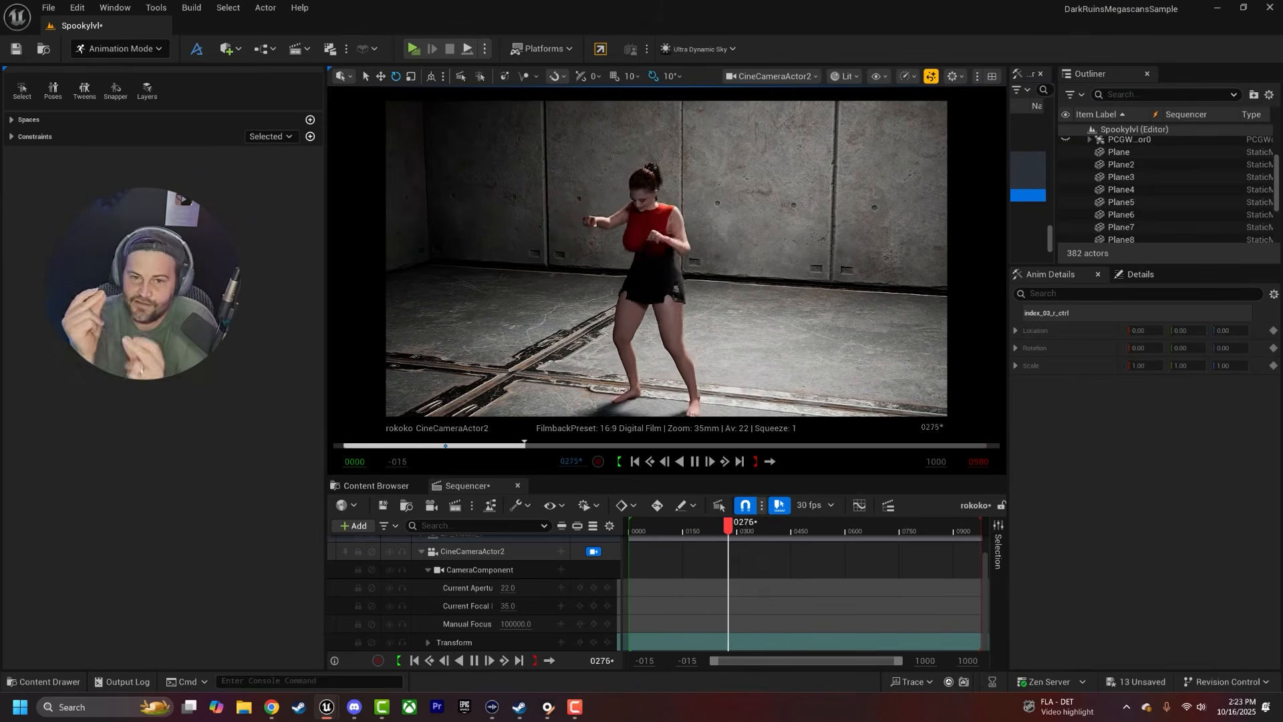
{"action": "left_click", "coordinate": [694, 461]}
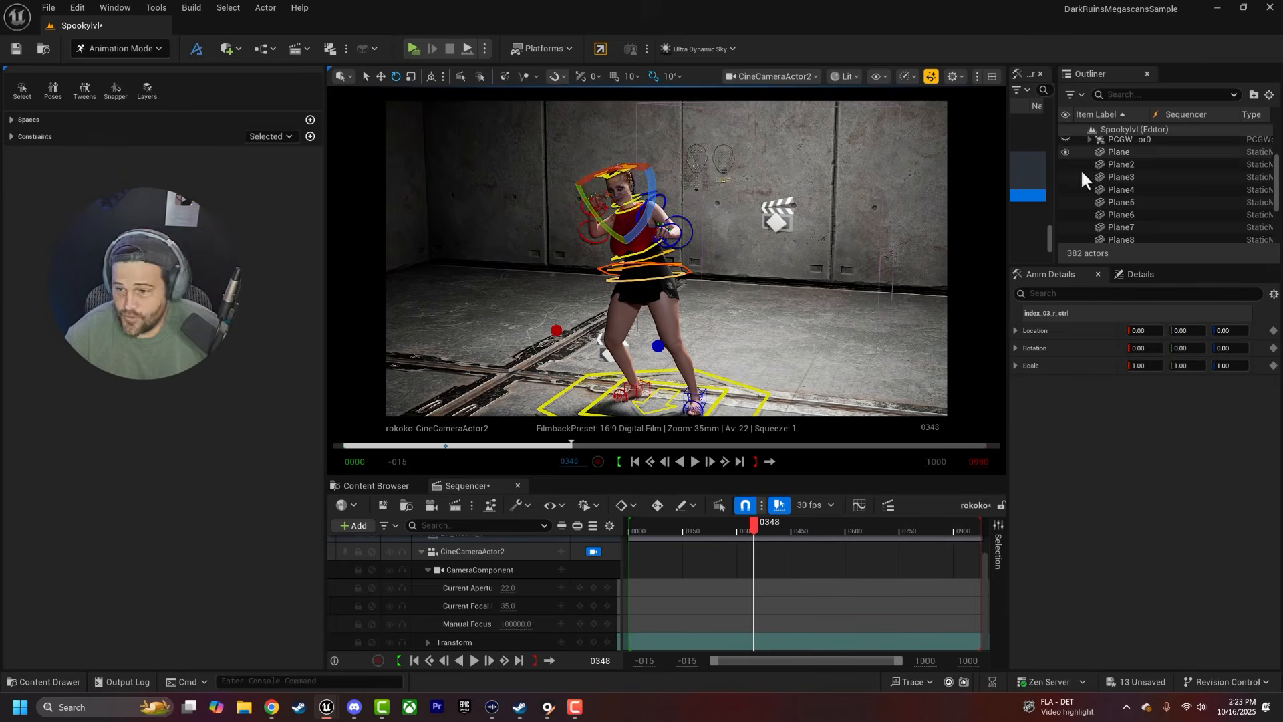
Step: Search the Content folder for "effect" among Blueprint Class assets and place BP_Effectatron in the level beside BP_Victim_1
{"action": "left_click", "coordinate": [371, 485]}
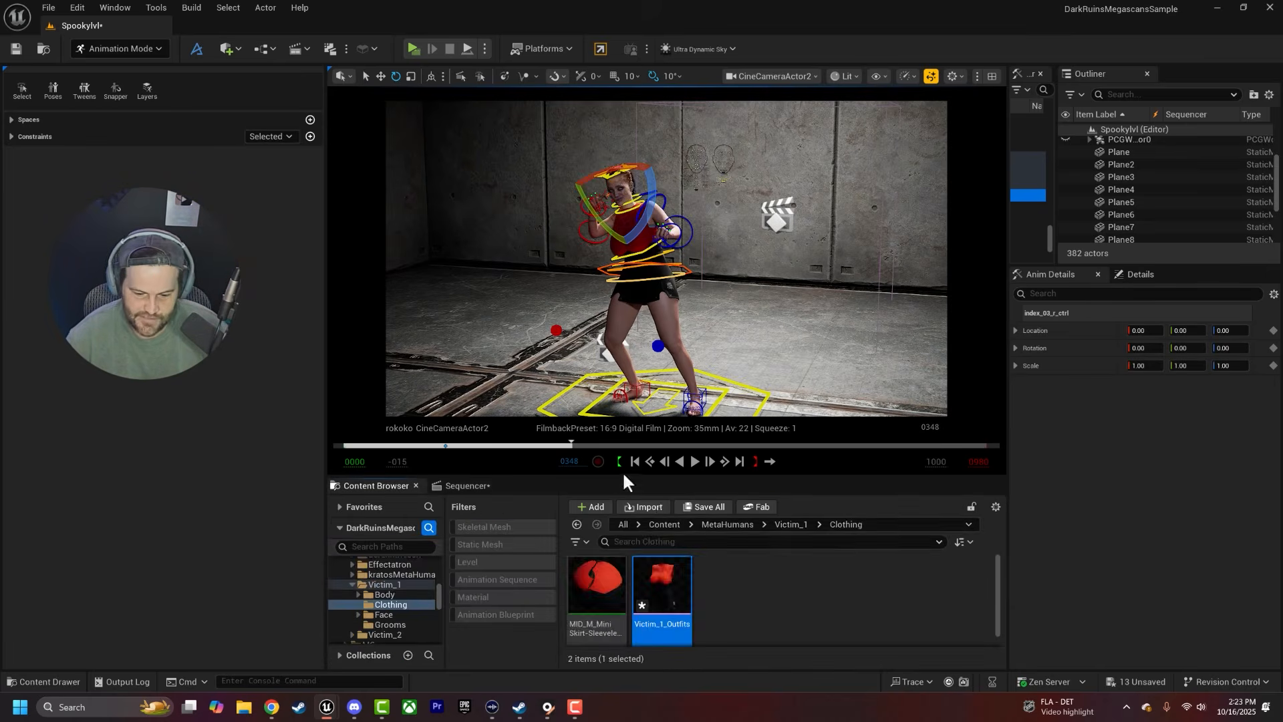
{"action": "left_click", "coordinate": [665, 524]}
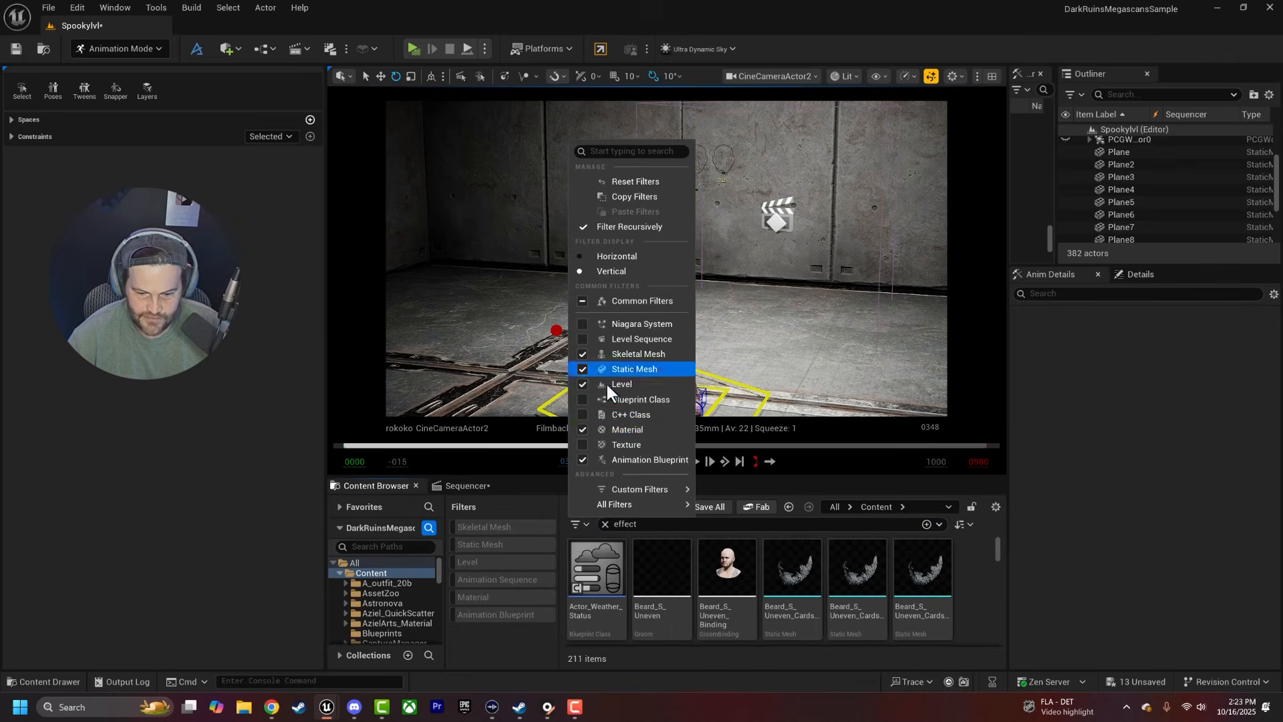
{"action": "left_click", "coordinate": [604, 400]}
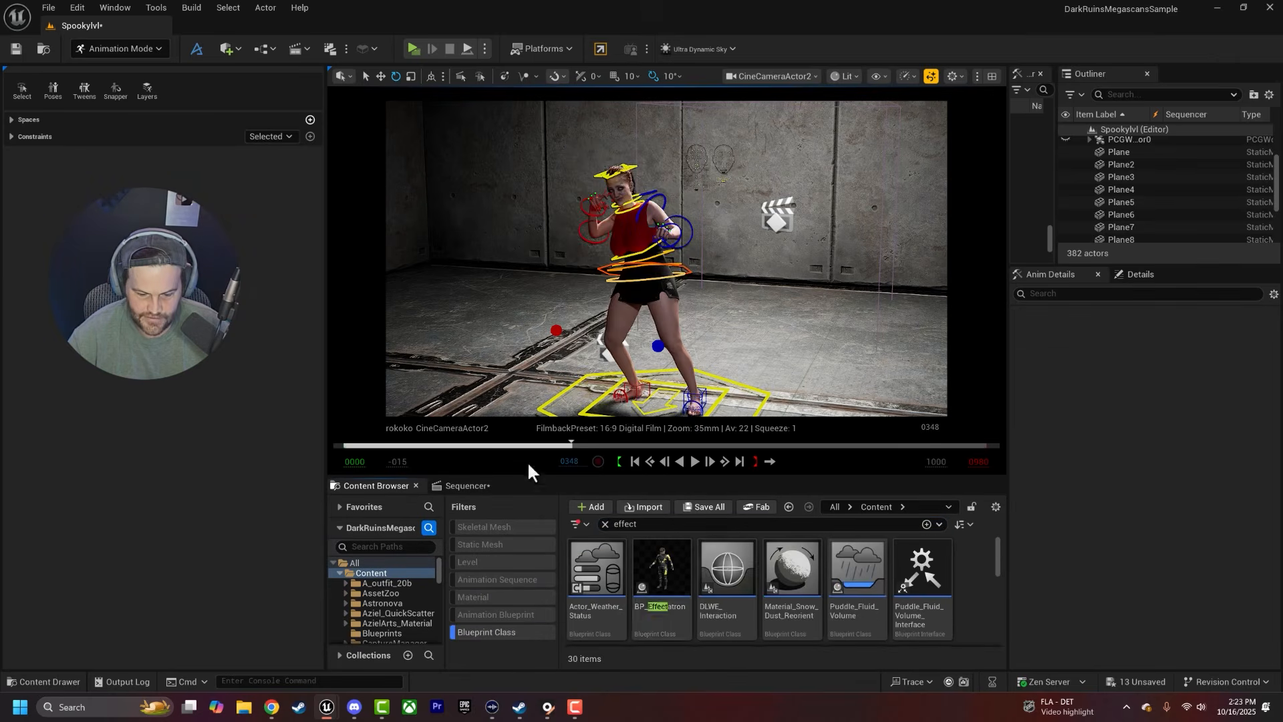
{"action": "left_click_drag", "start_coordinate": [774, 385], "coordinate": [807, 399]}
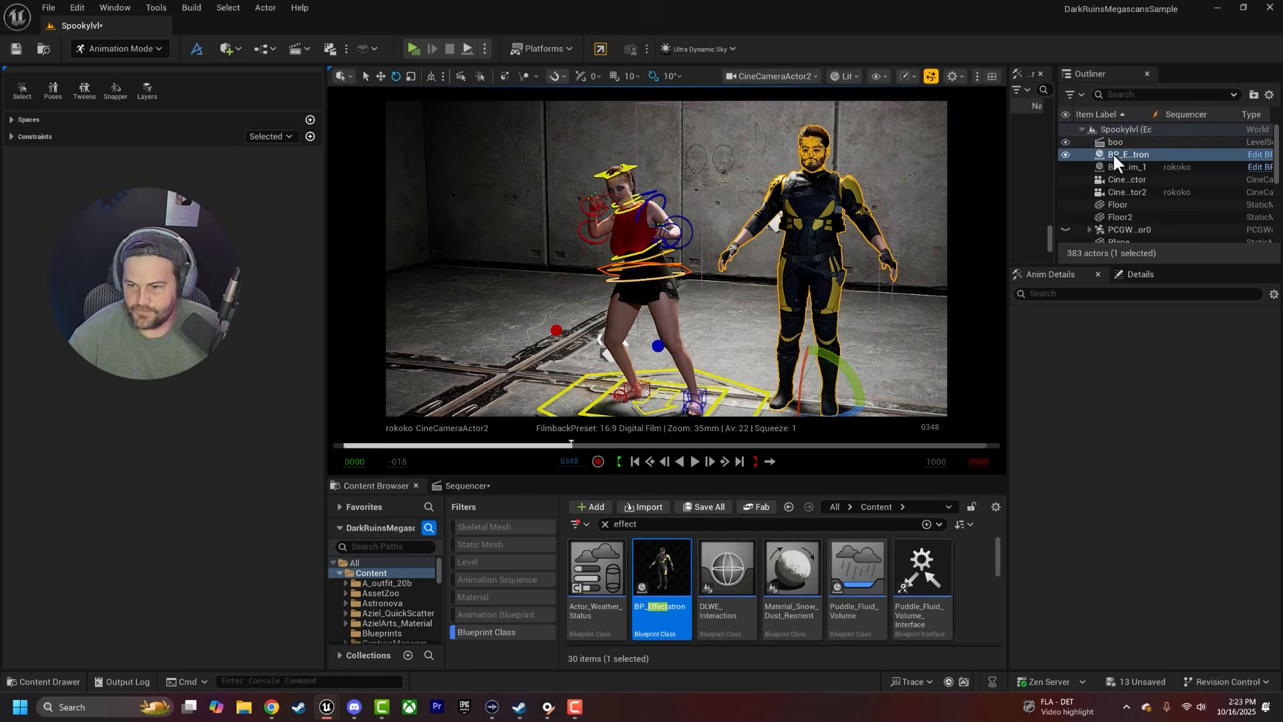
Step: Add the BP_Effectatron actor to the rokoko sequence
{"action": "left_click", "coordinate": [466, 485]}
{"action": "left_click_drag", "start_coordinate": [1116, 157], "coordinate": [316, 512]}
{"action": "left_click_drag", "start_coordinate": [415, 588], "coordinate": [425, 591]}
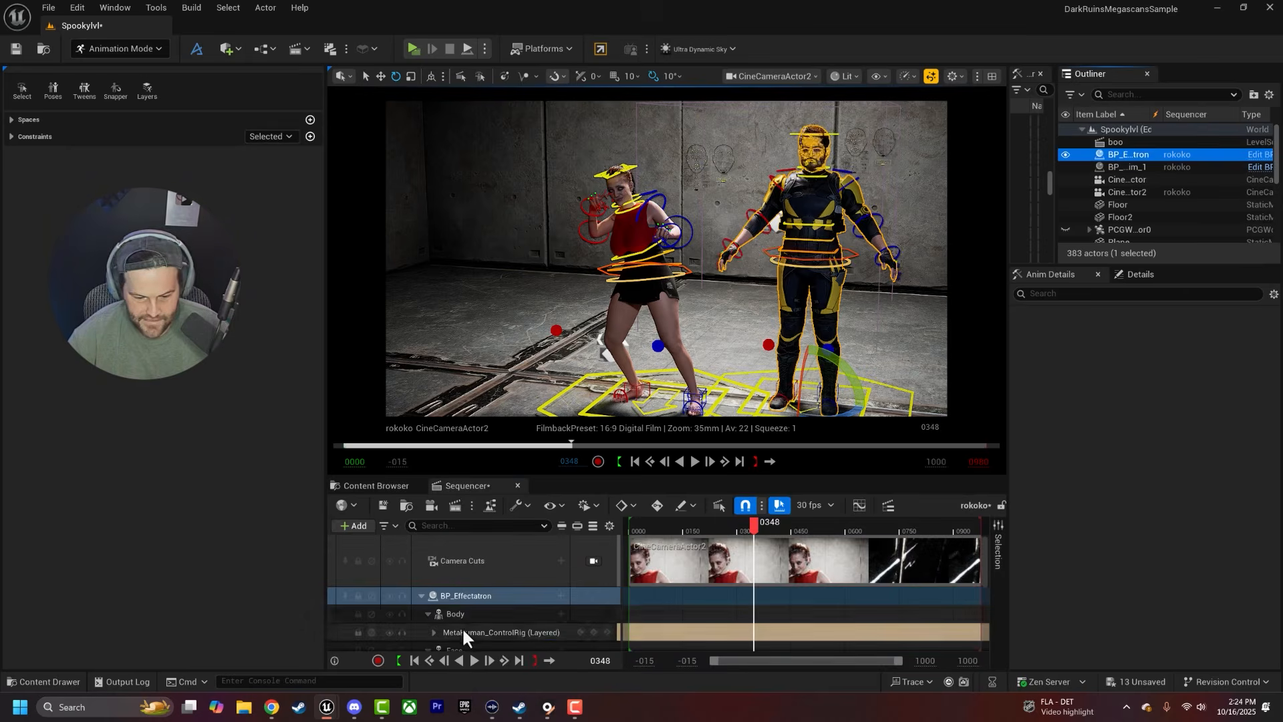
Step: Replace the control rig on BP_Effectatron's Body with 0danceDancing-Loop_Anim, stretched from frame 0 to the end of the timeline
{"action": "left_click", "coordinate": [561, 613]}
{"action": "mouse_move", "coordinate": [628, 96]}
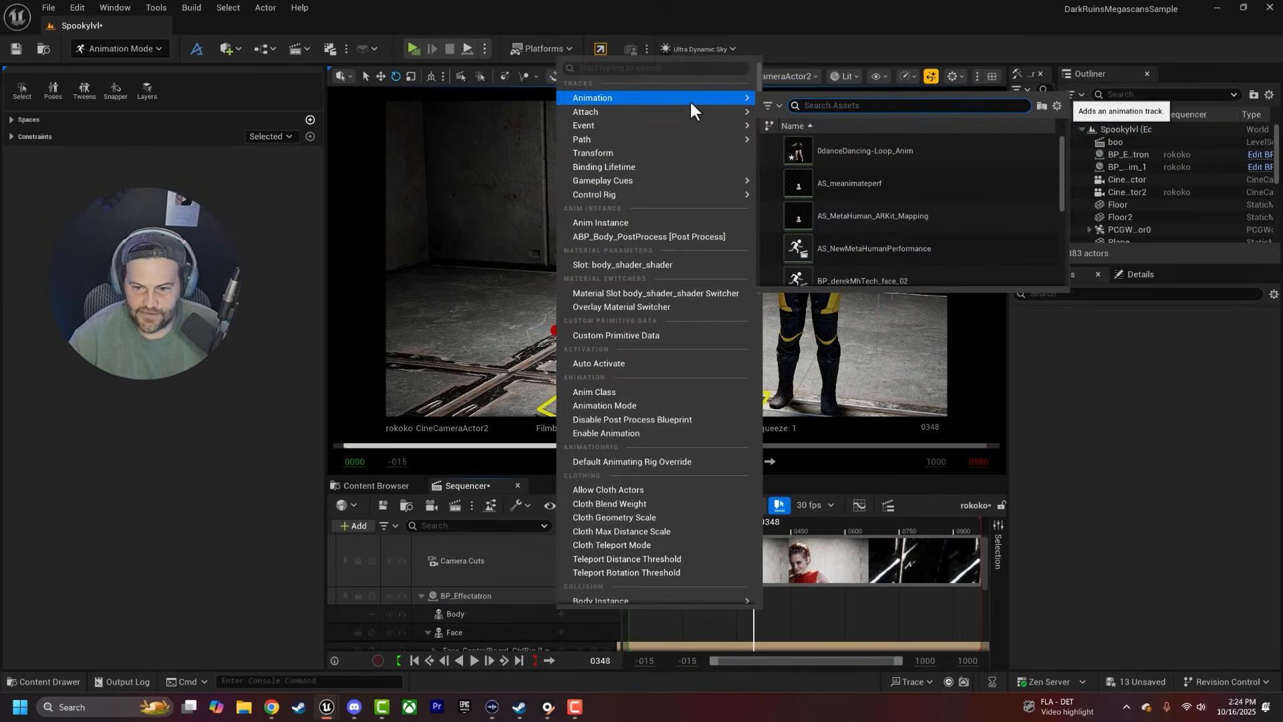
{"action": "left_click", "coordinate": [850, 145]}
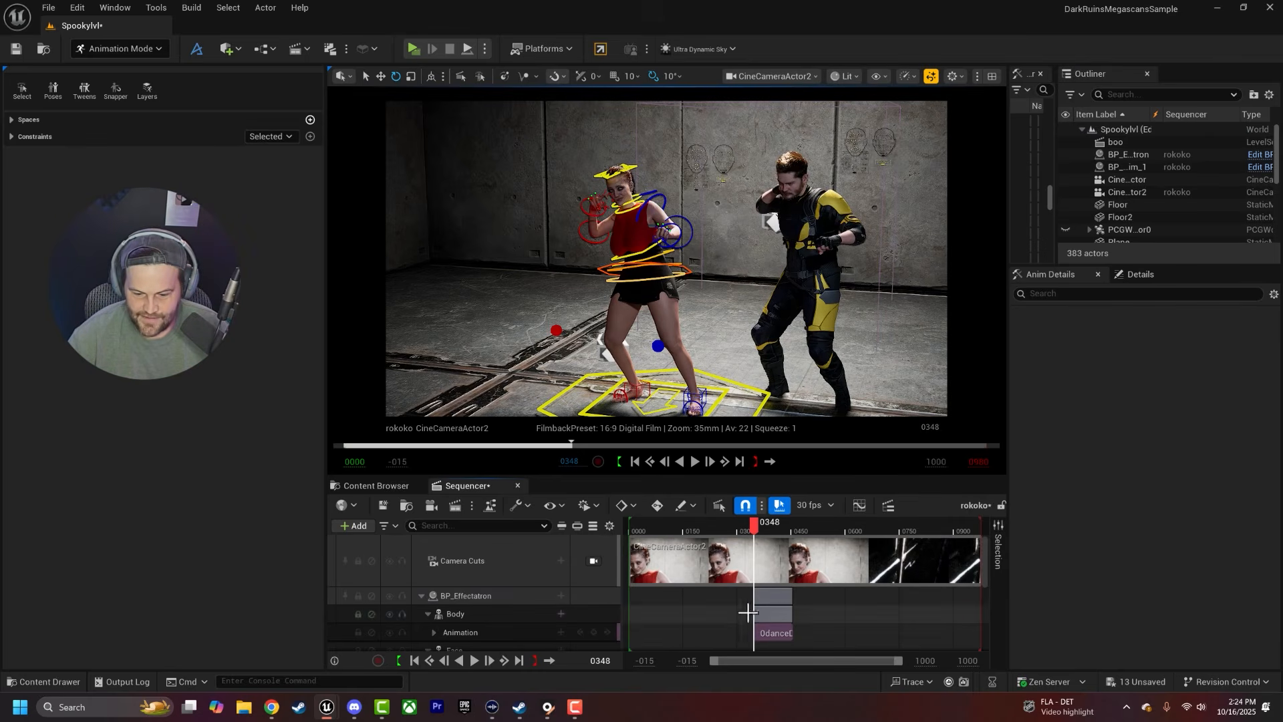
{"action": "left_click_drag", "start_coordinate": [755, 612], "coordinate": [623, 616]}
{"action": "left_click_drag", "start_coordinate": [794, 594], "coordinate": [991, 608]}
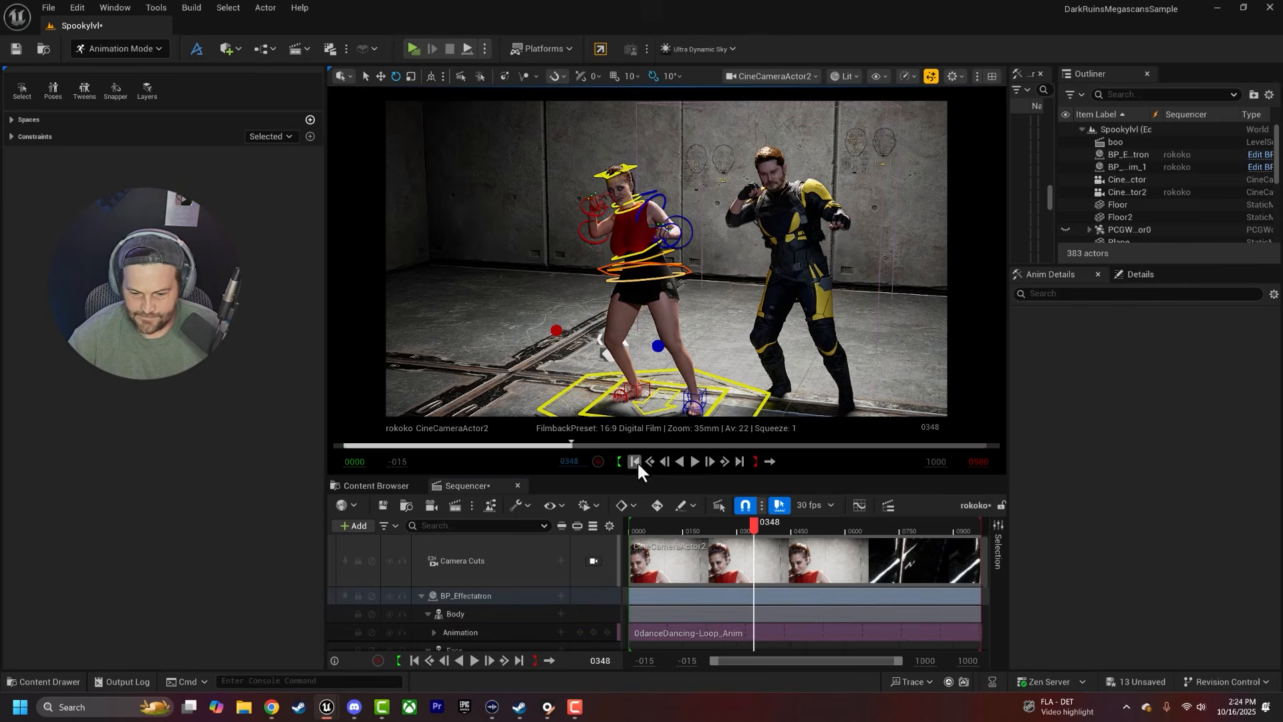
Step: Play the rokoko sequence from the start and review both characters' looping dances
{"action": "left_click", "coordinate": [636, 462]}
{"action": "left_click", "coordinate": [693, 458]}
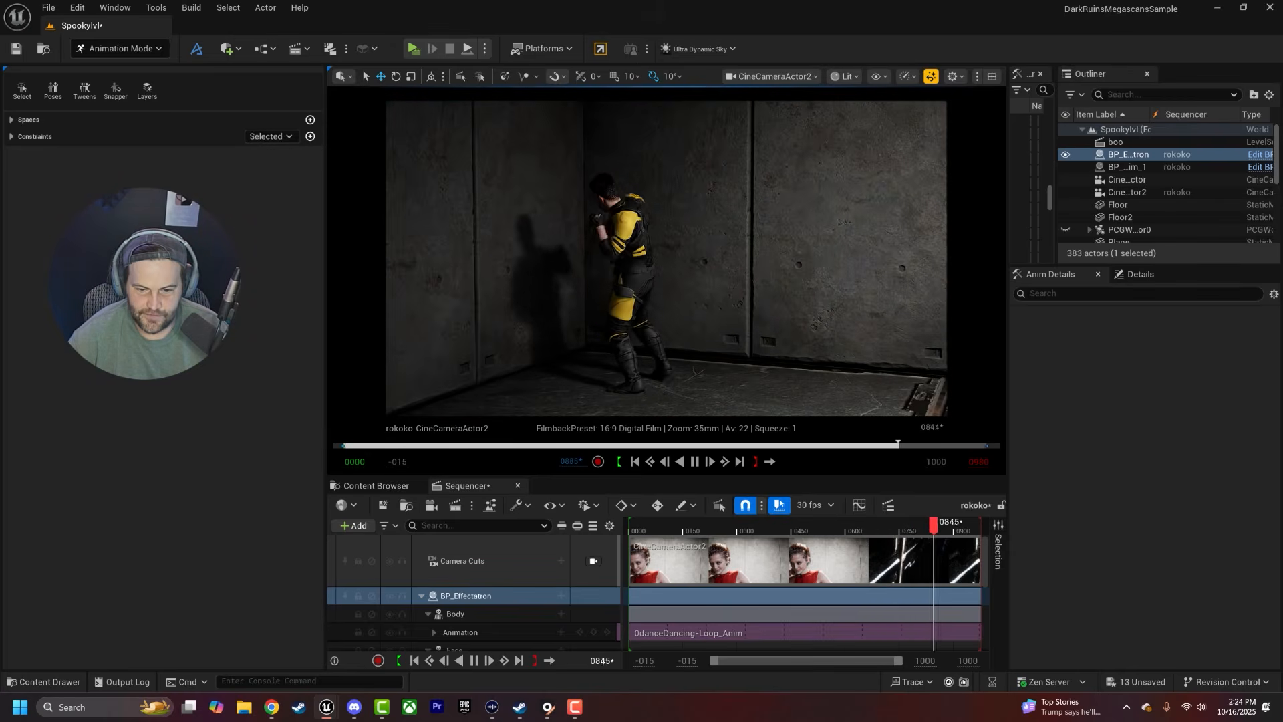
{"action": "left_click", "coordinate": [694, 461]}
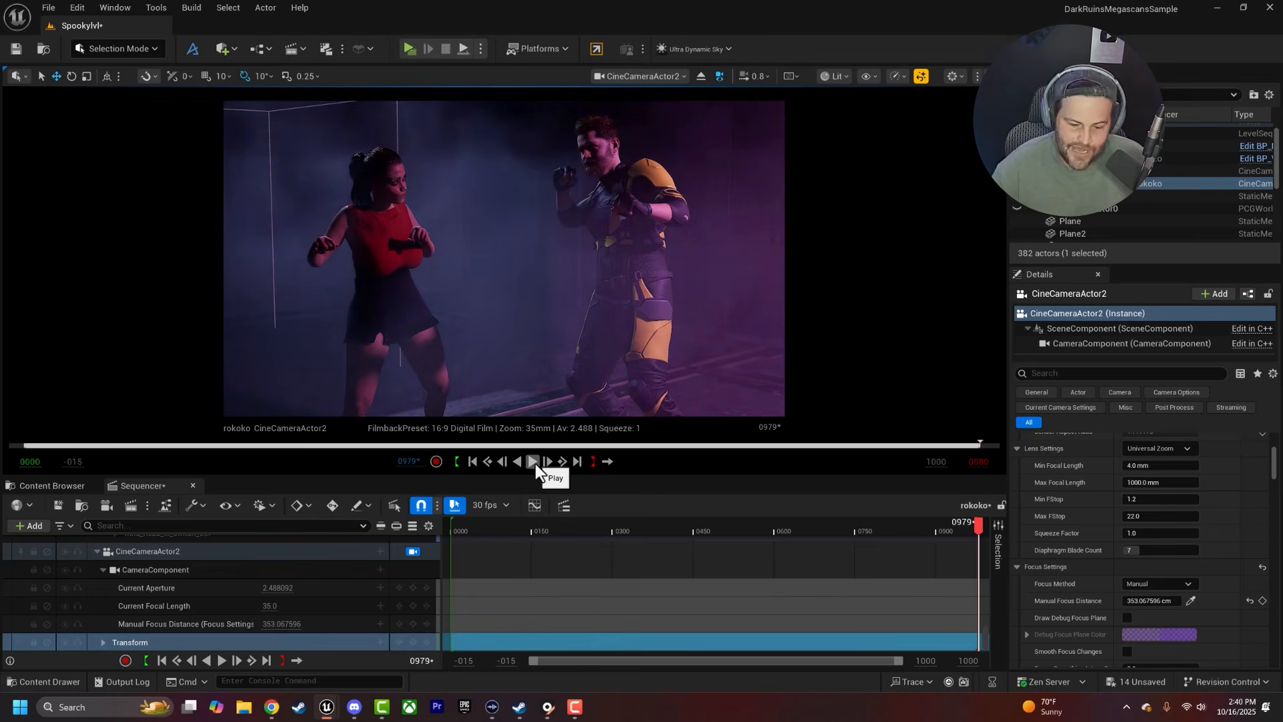
{"action": "left_click", "coordinate": [535, 462]}
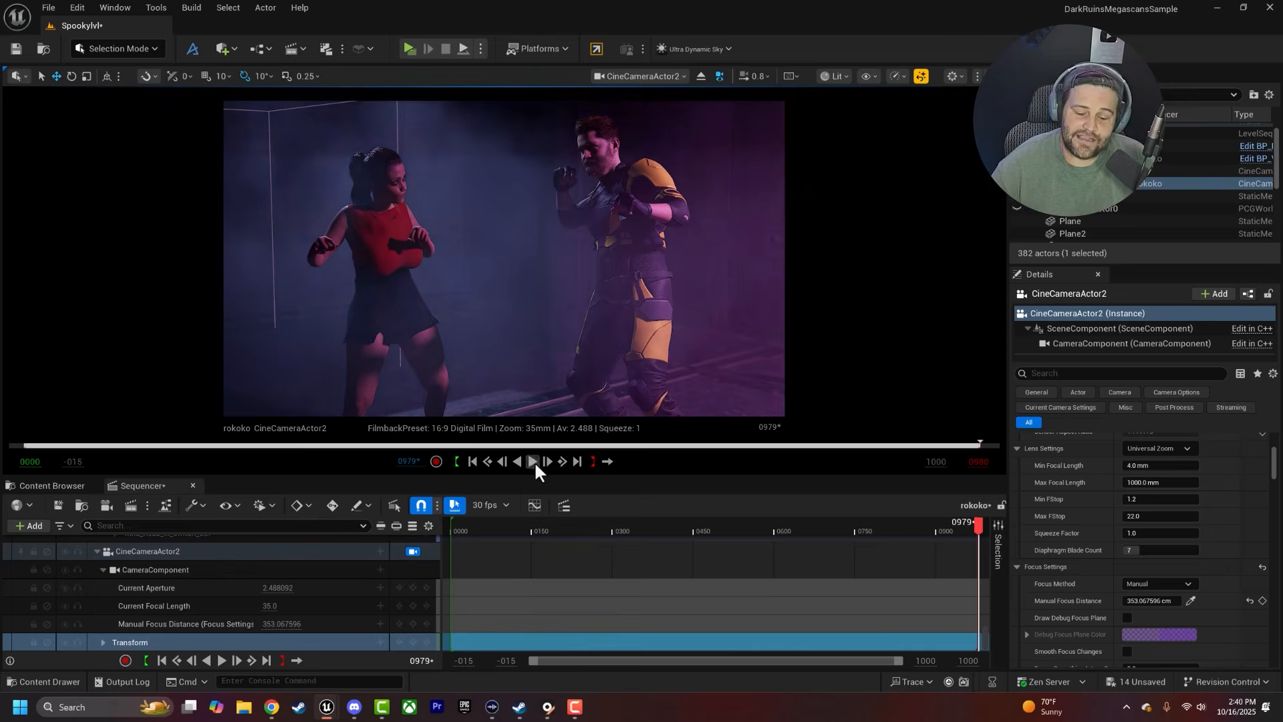